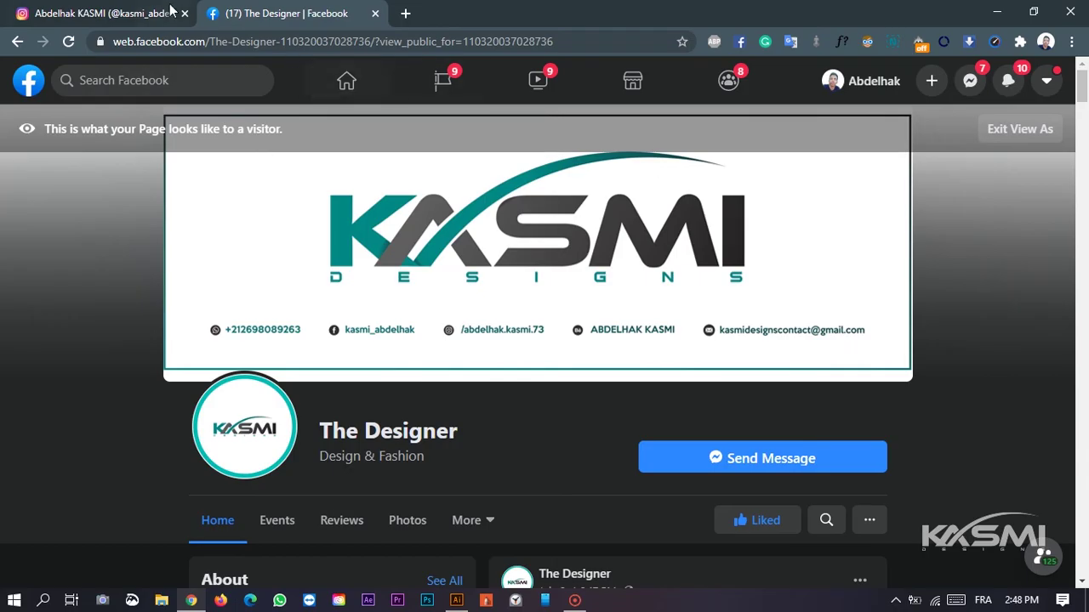
- Look over the design studio's Facebook page and the logofolio posts on its Instagram profile
left_click_drag(1083, 85, 1084, 225)
left_click(127, 7)
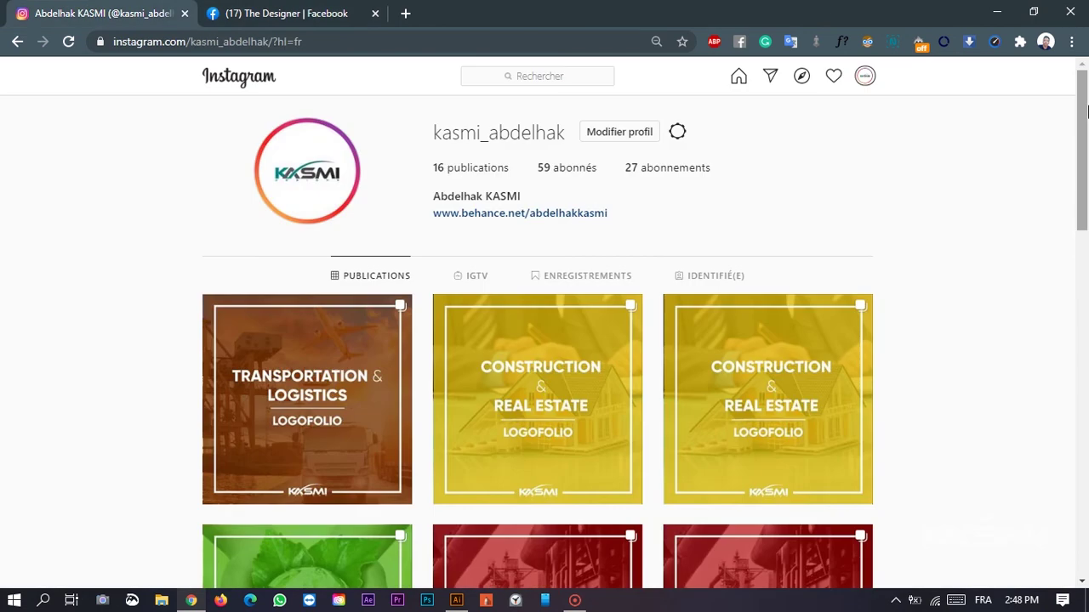
left_click_drag(1084, 111, 1084, 302)
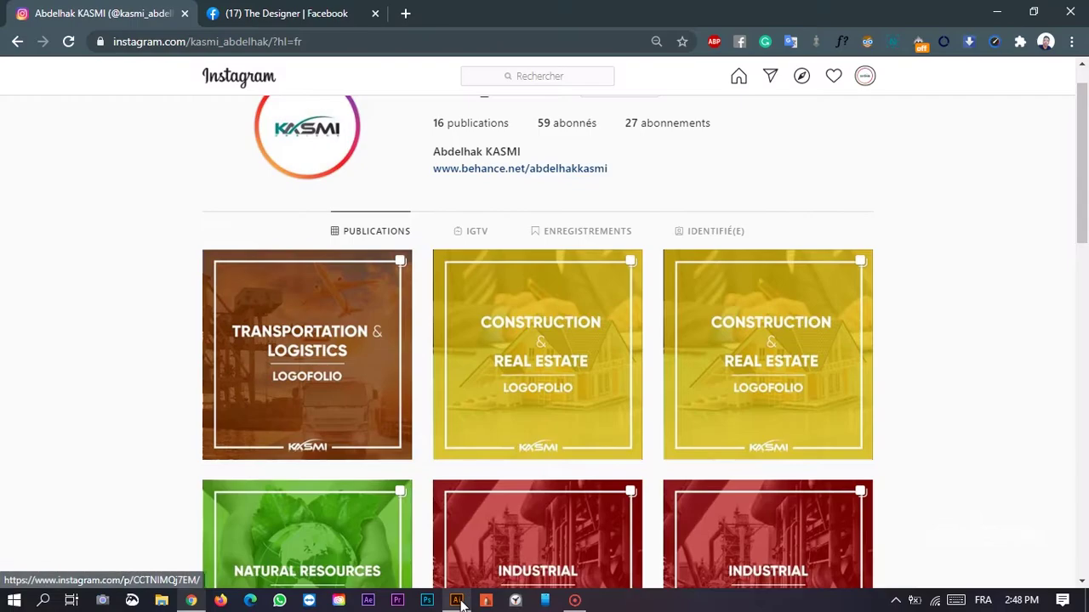
- Switch to Illustrator and read the client's logo brief from the requested name to the colour to explore
left_click(457, 601)
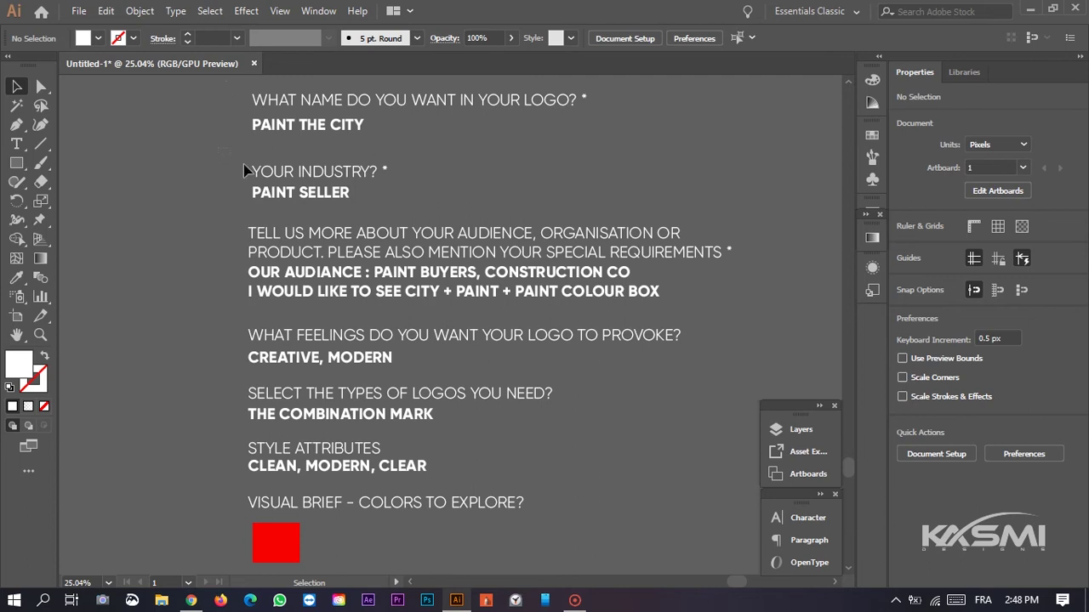
left_click(457, 221)
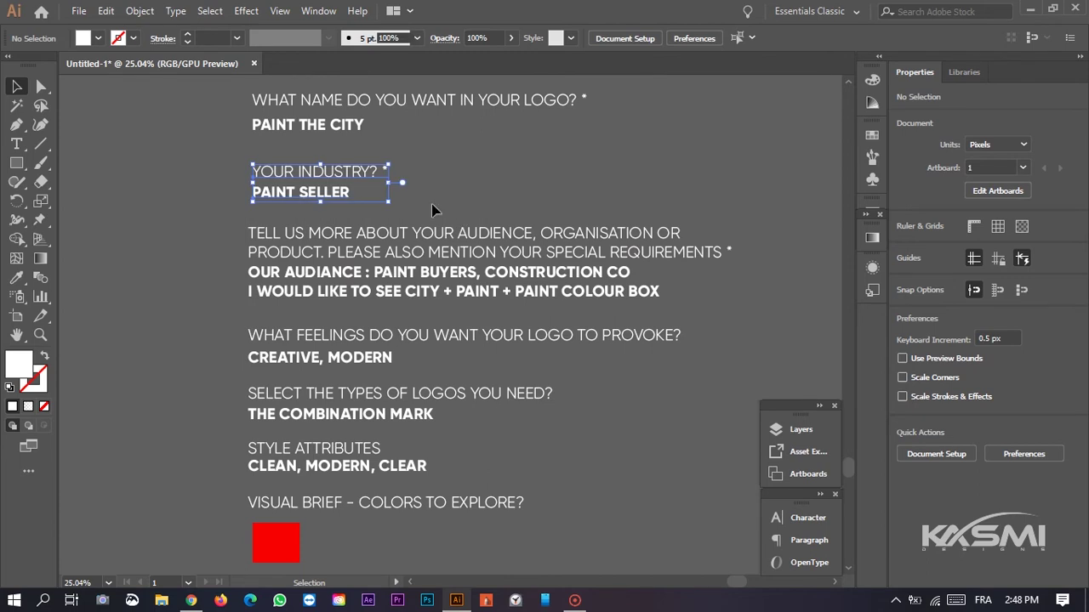
left_click(209, 105)
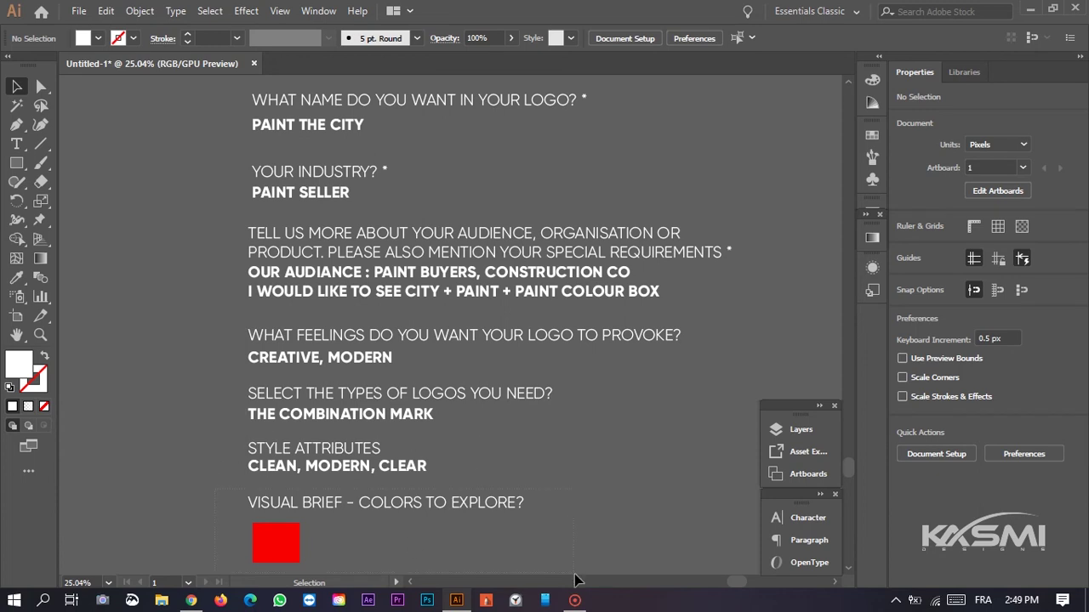
scroll(573, 568, "down", 1)
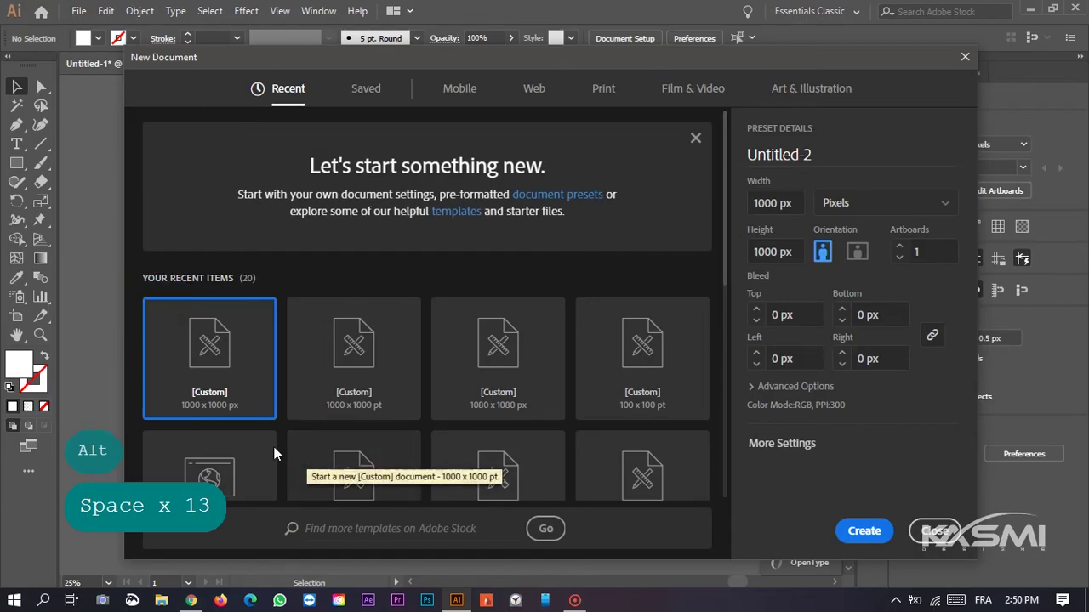
- Create a new 1000 x 1000 px document and go back to the Untitled-1 brief
left_click(864, 531)
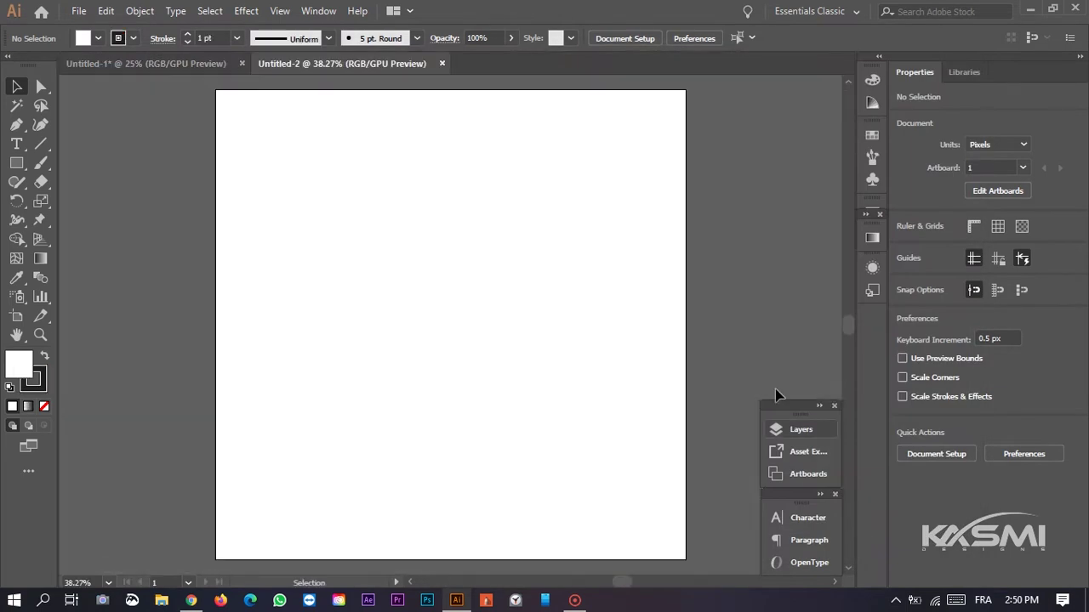
left_click(144, 65)
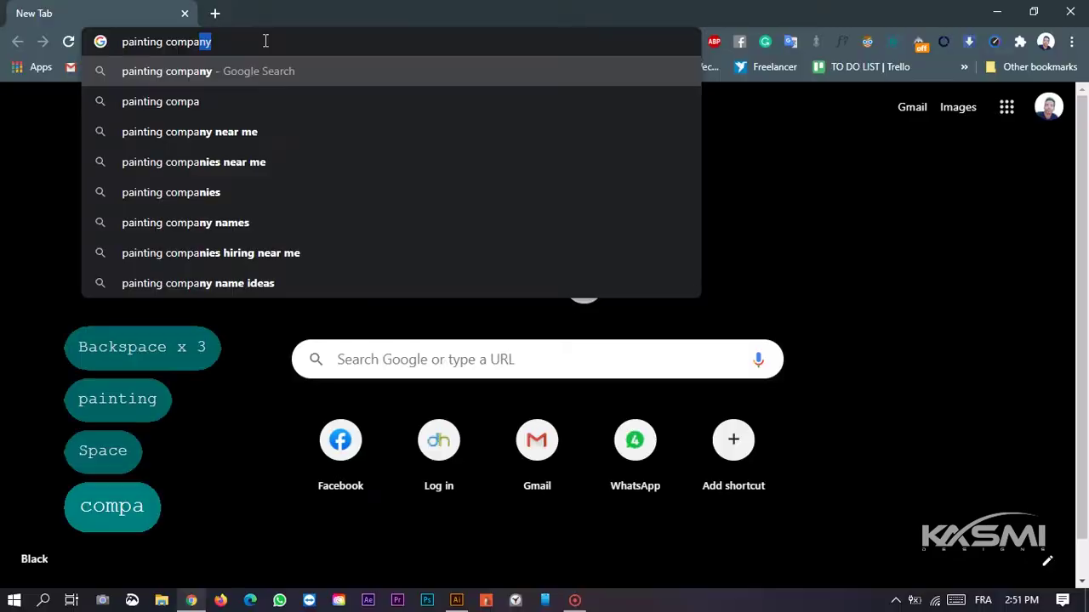
- Search Google Images in Chrome for "painting company", refine it to "painting company logo" and look through the results
type("ny")
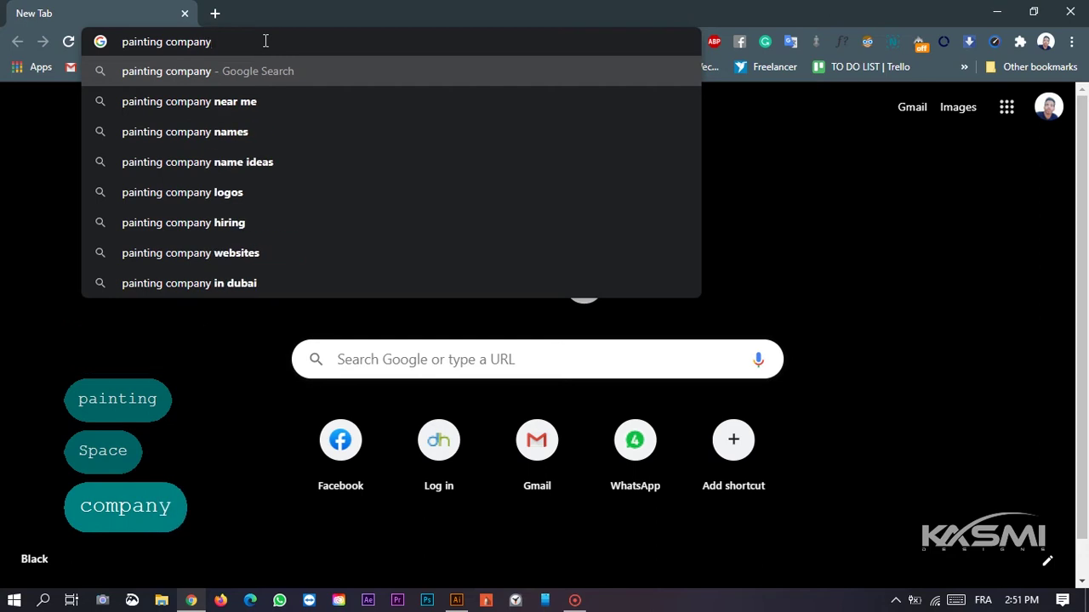
key("Return")
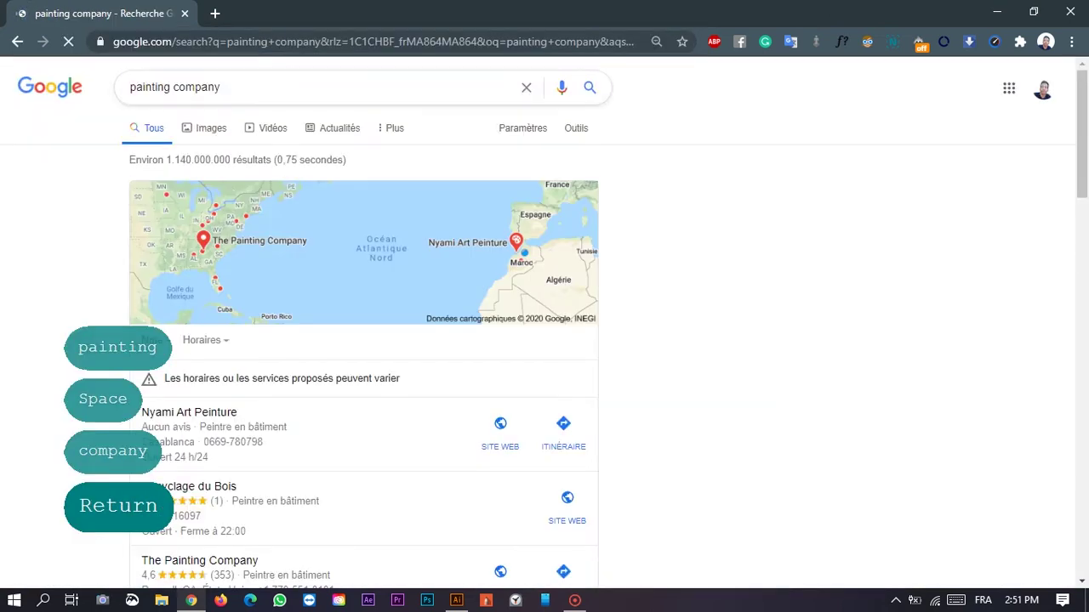
left_click(205, 129)
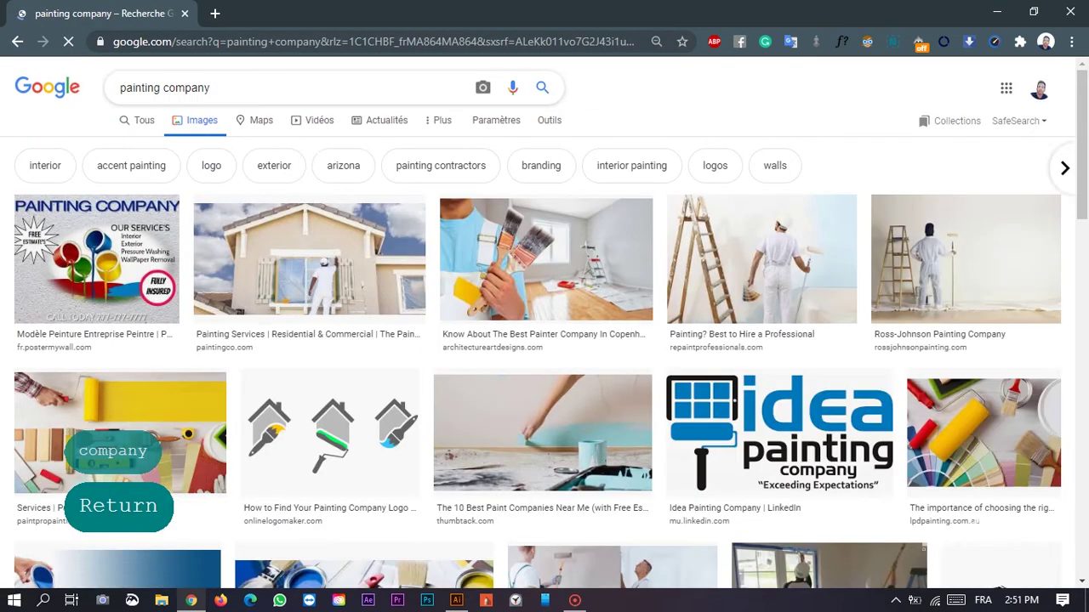
type("logo")
key("Return")
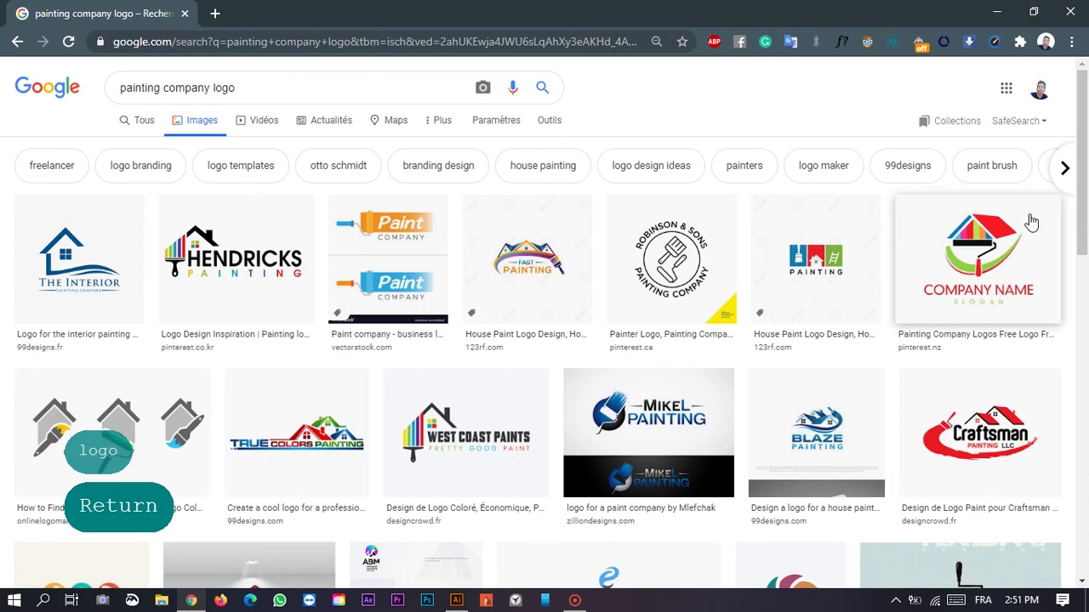
mouse_move(1083, 154)
left_mouse_down()
mouse_move(1086, 442)
mouse_move(1085, 97)
left_mouse_up()
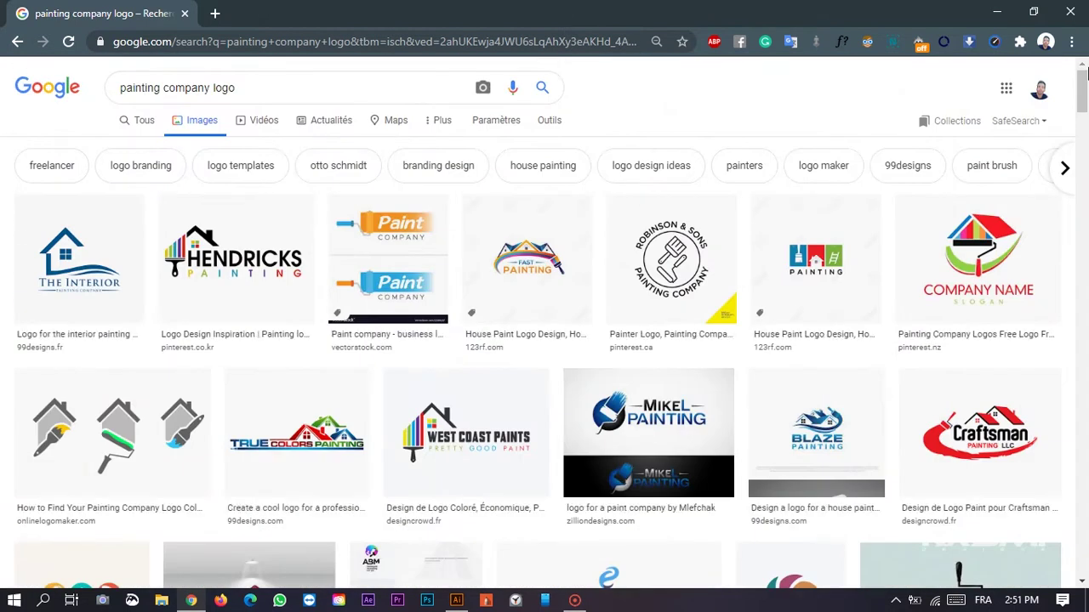
- Clear the image search query and recheck the logo brief in Illustrator before returning to Chrome
left_click(267, 93)
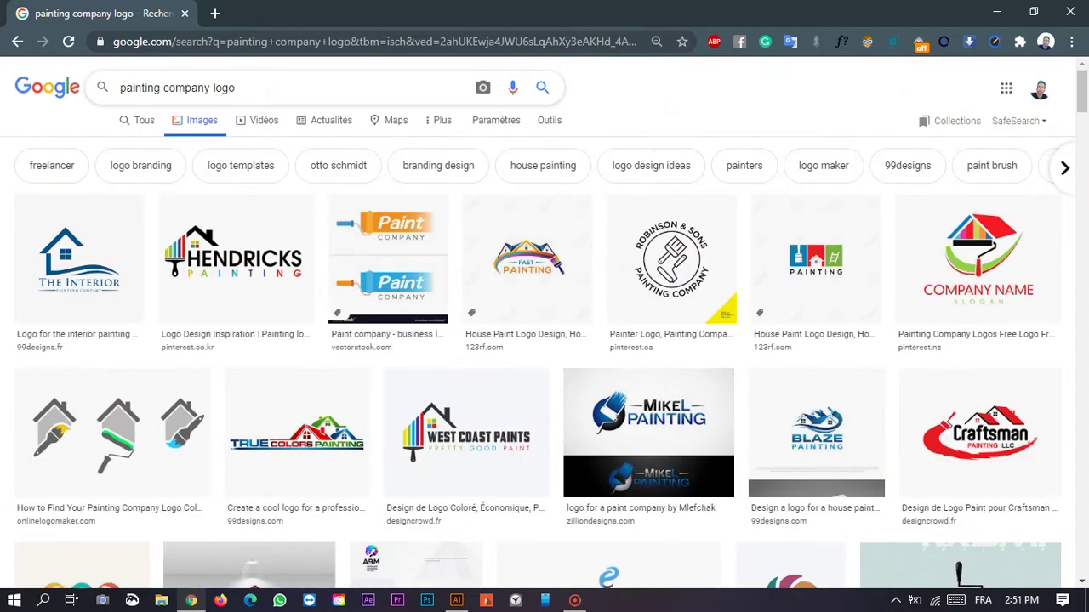
key("BackSpace")
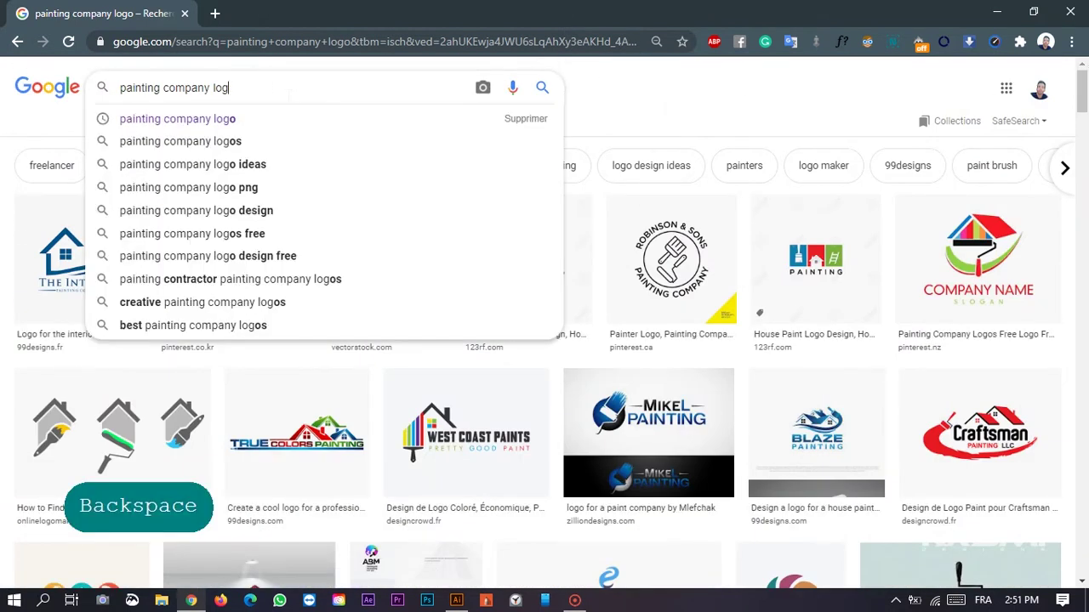
key("BackSpace")
key("BackSpace")
key("BackSpace")
key("BackSpace")
key("BackSpace")
key("BackSpace")
key("BackSpace")
key("BackSpace")
key("BackSpace")
key("BackSpace")
key("BackSpace")
key("BackSpace")
key("BackSpace")
key("BackSpace")
key("BackSpace")
key("BackSpace")
key("BackSpace")
key("BackSpace")
key("BackSpace")
key("BackSpace")
left_click(621, 127)
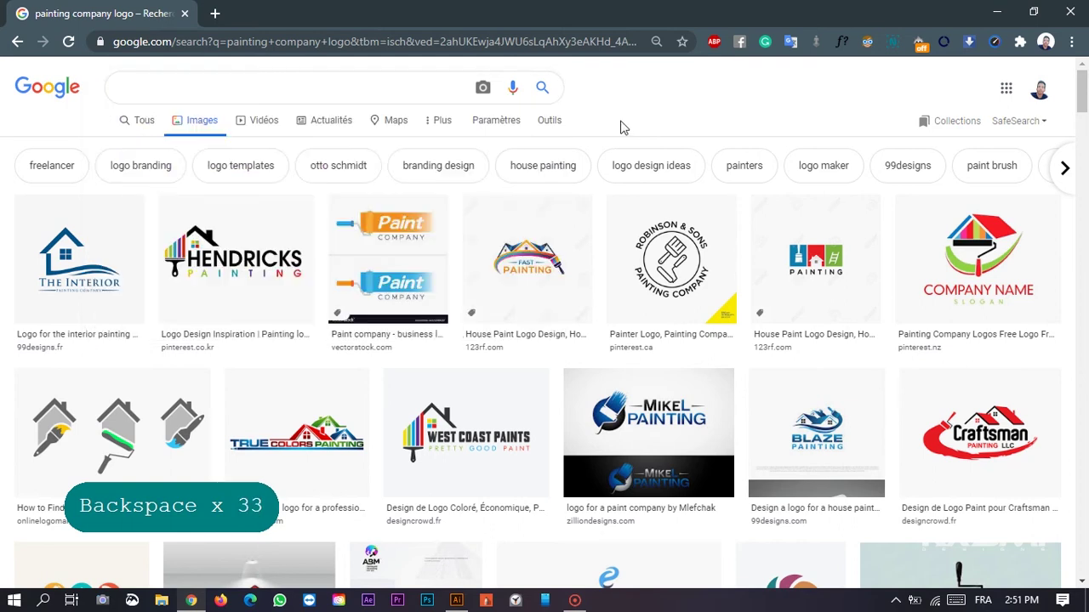
left_click(457, 601)
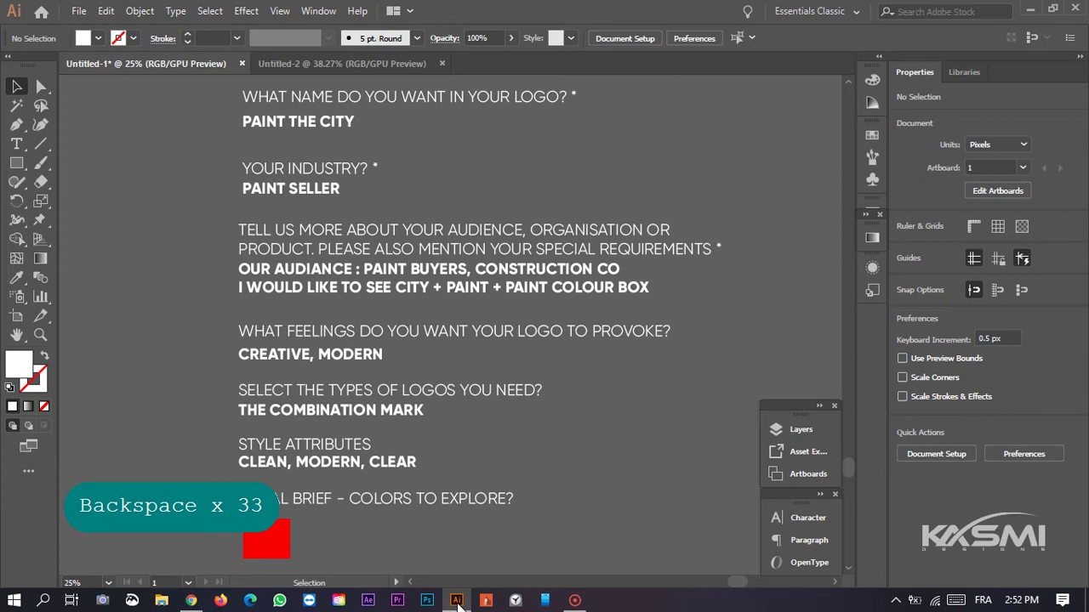
left_click(457, 601)
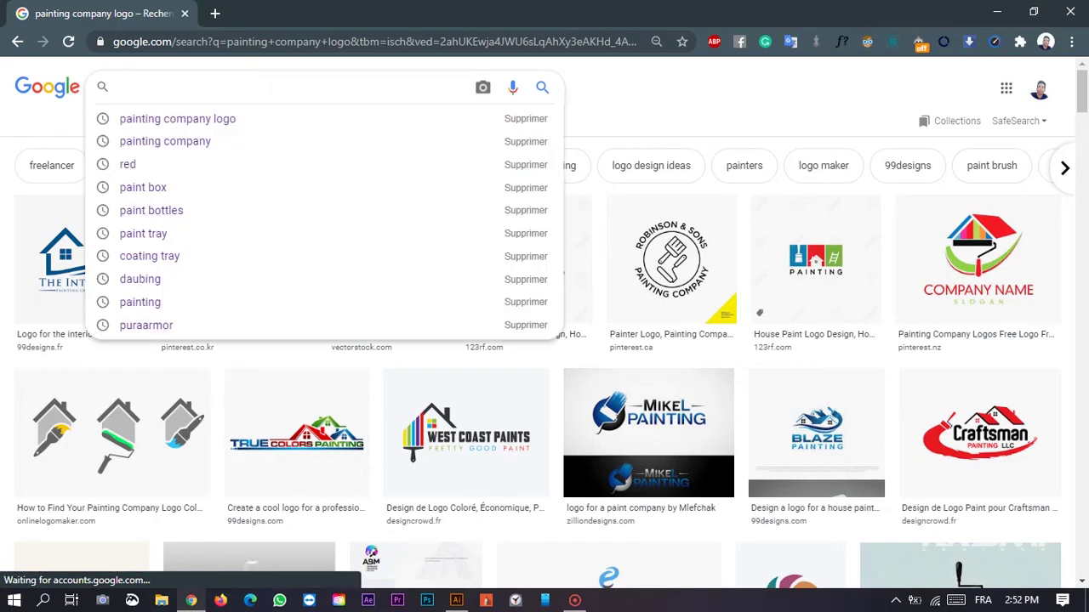
- Search Google Images for "city skyline" and look through the results
type("city")
key("Down")
key("Down")
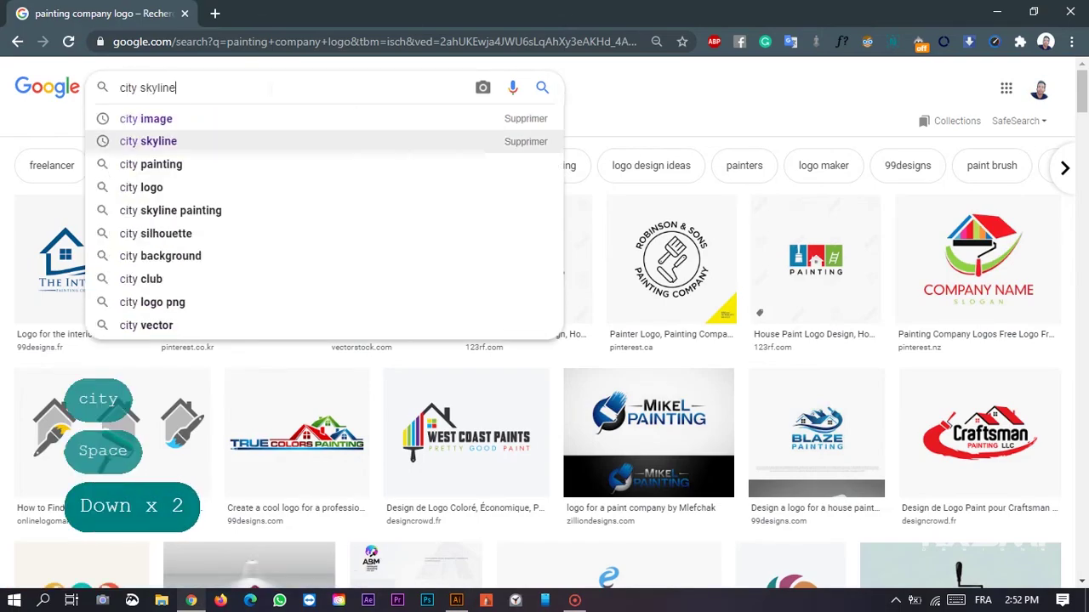
key("Return")
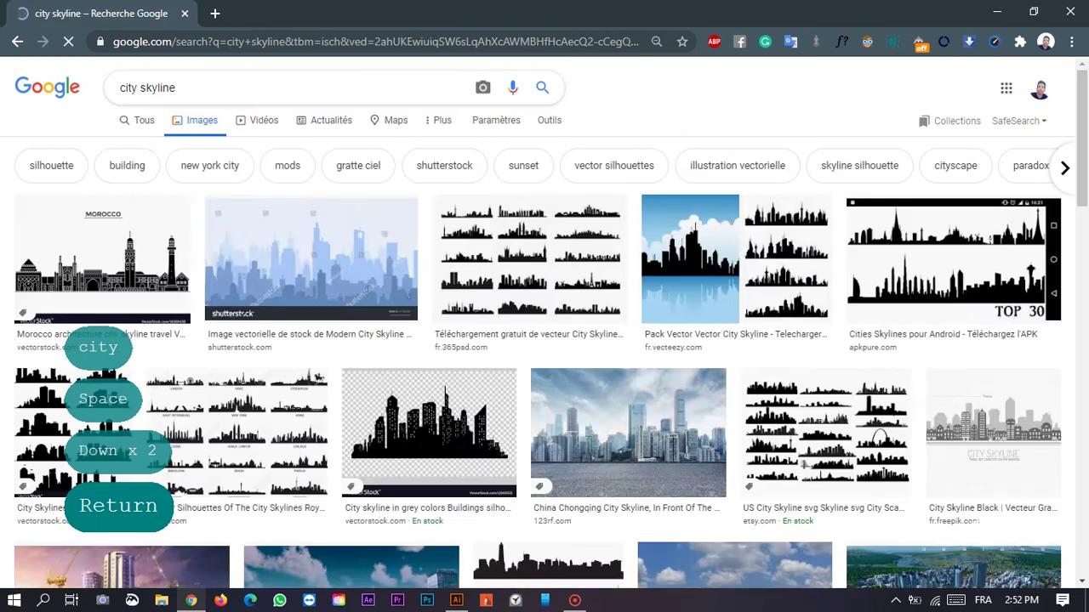
scroll(1029, 241, "down", 4)
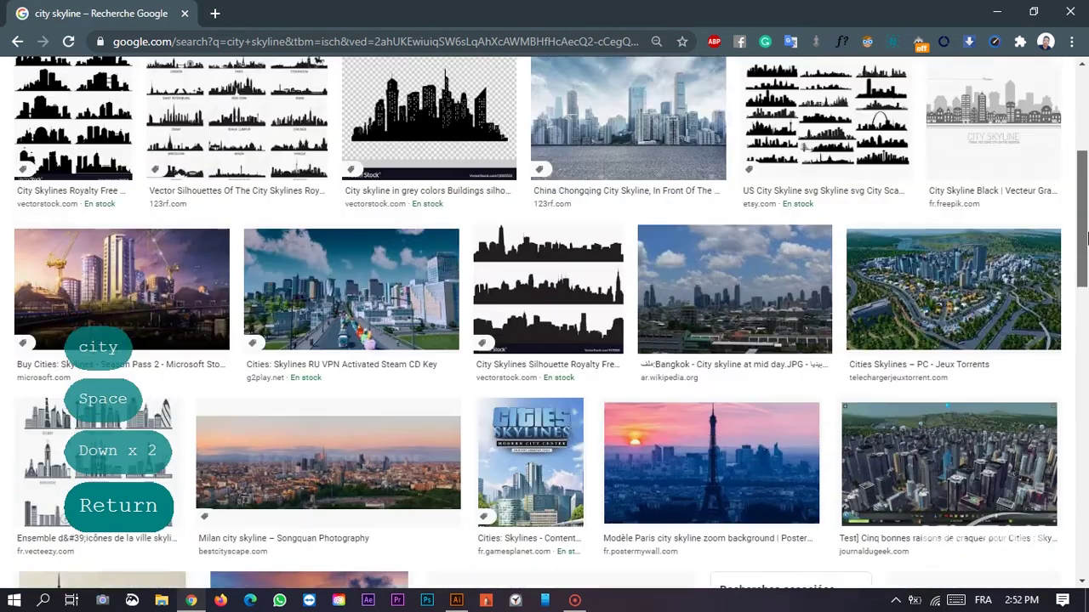
left_click_drag(1086, 241, 1082, 136)
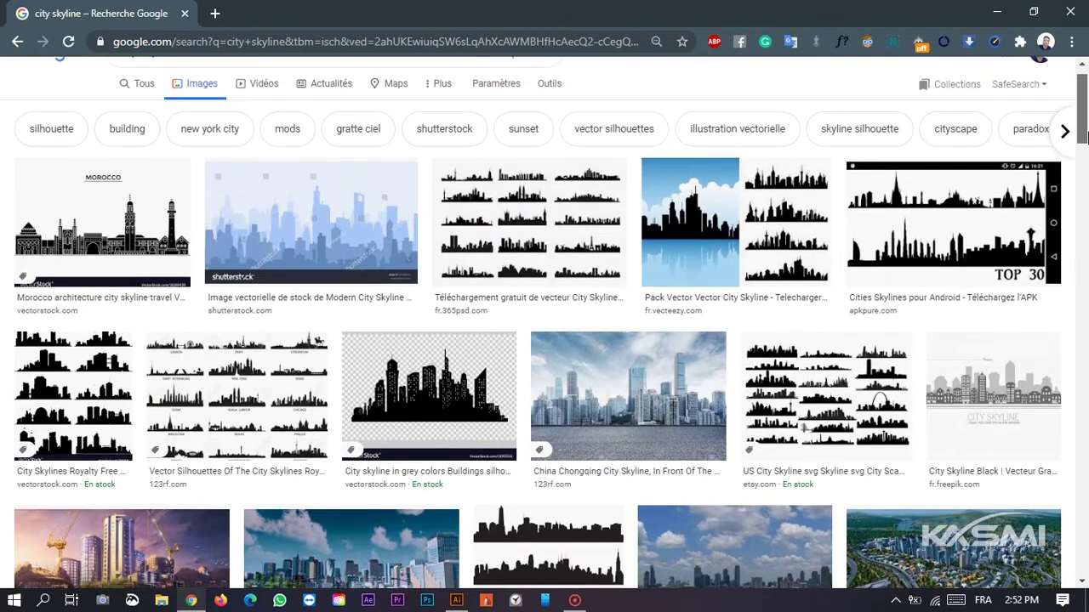
- Copy the black buildings silhouette image and paste it into Illustrator's Untitled-2 document, in the left half of the artboard
left_click(423, 384)
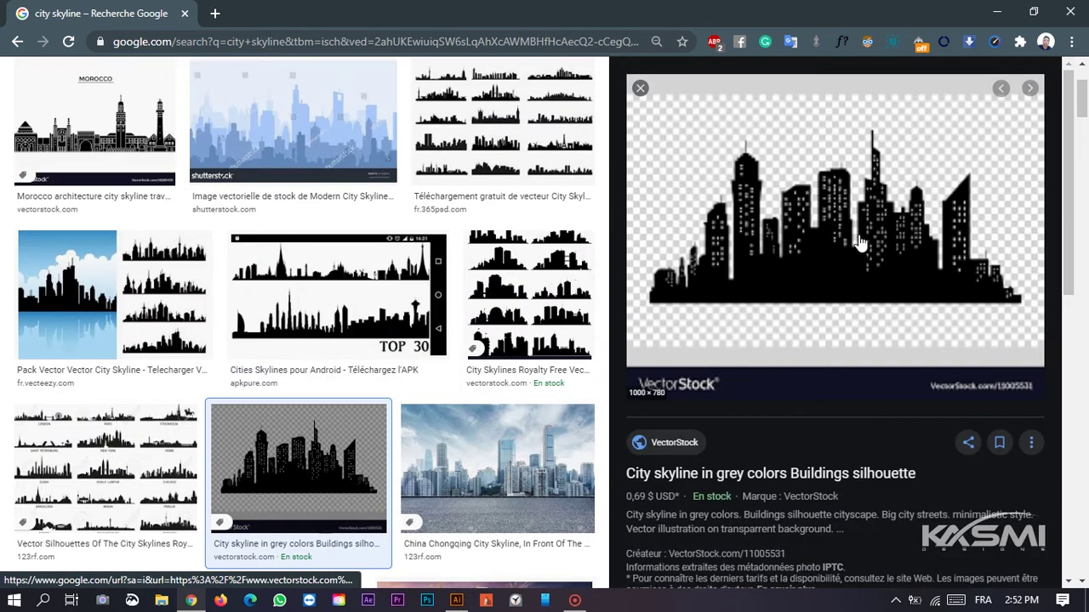
right_click(857, 208)
left_click(899, 382)
left_click(456, 601)
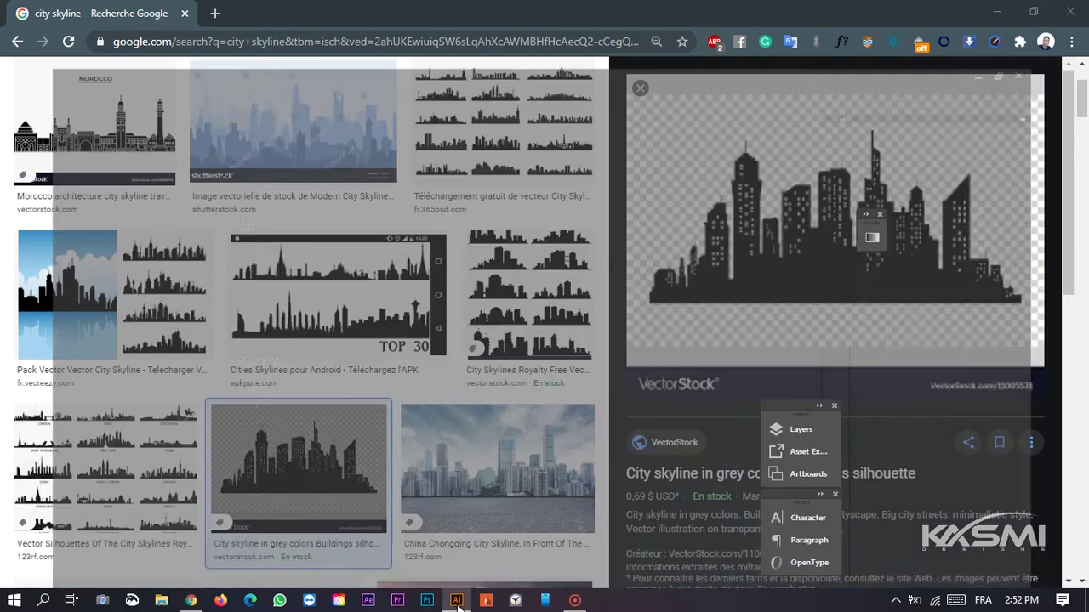
left_click(317, 65)
key("ctrl+v")
left_click_drag(463, 298, 326, 282)
left_click(387, 251)
- Add the text "city" above the skyline image and enlarge it to about 135 pt
left_click(16, 144)
left_click(236, 204)
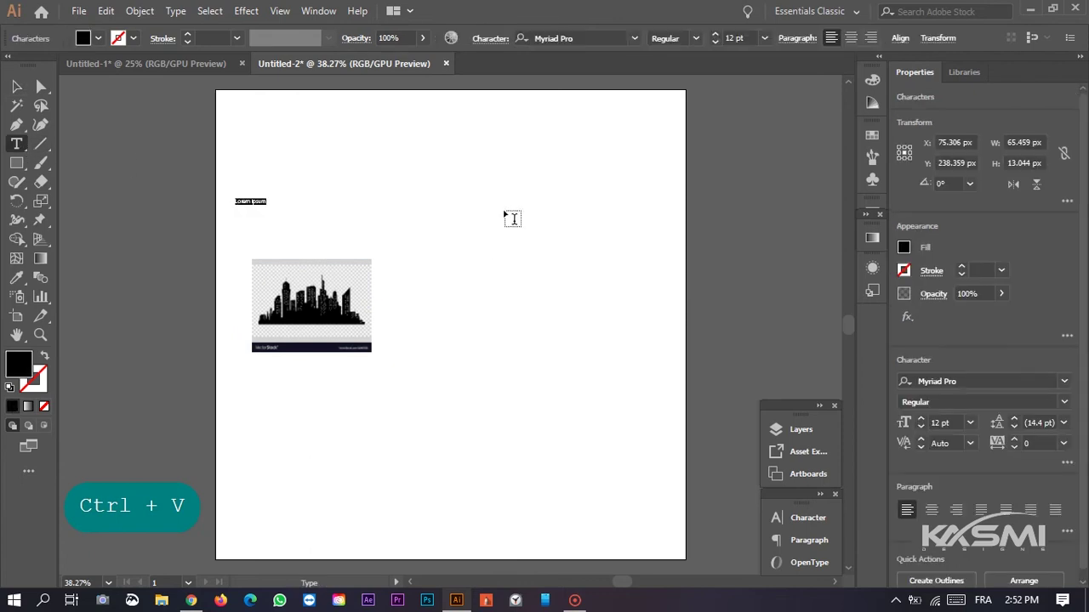
type("city")
left_click(17, 86)
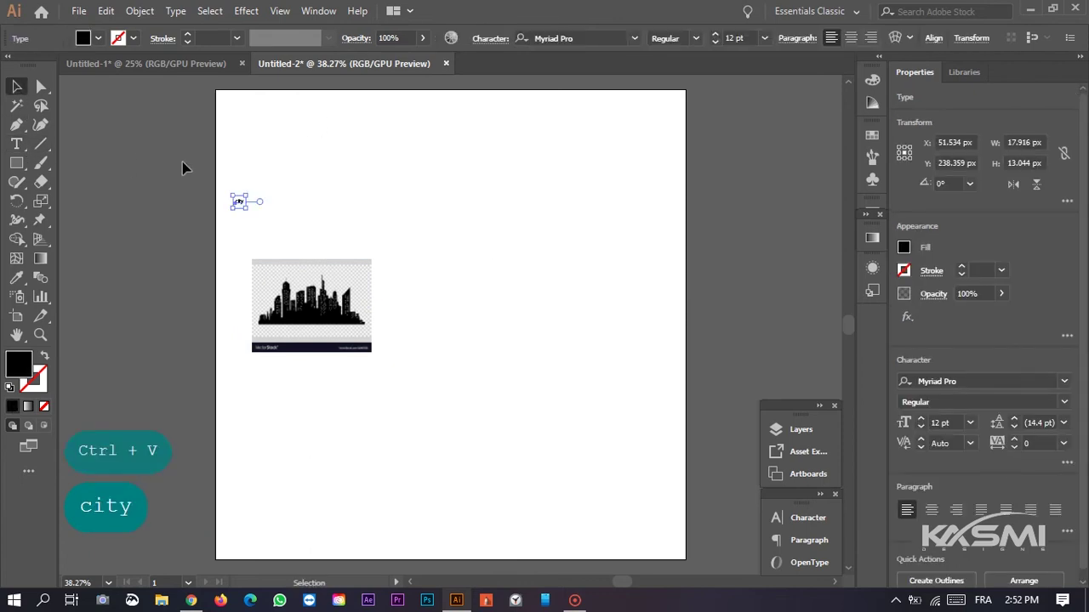
left_click_drag(245, 207, 326, 217)
left_click(321, 525)
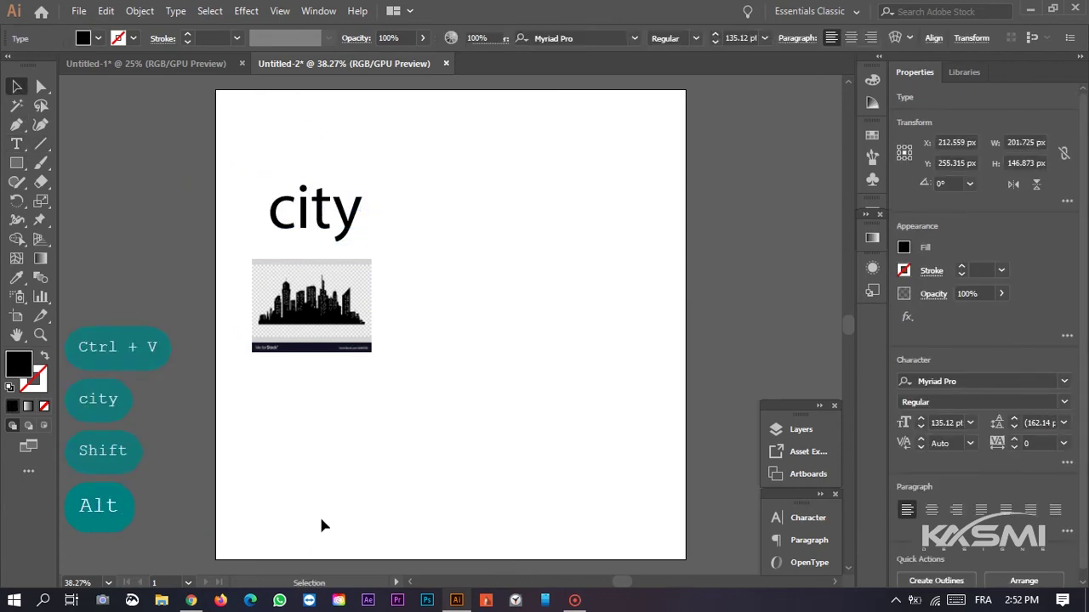
- Check the special requirements in the Untitled-1 brief and return to the image search in Chrome
left_click(190, 601)
left_click(457, 601)
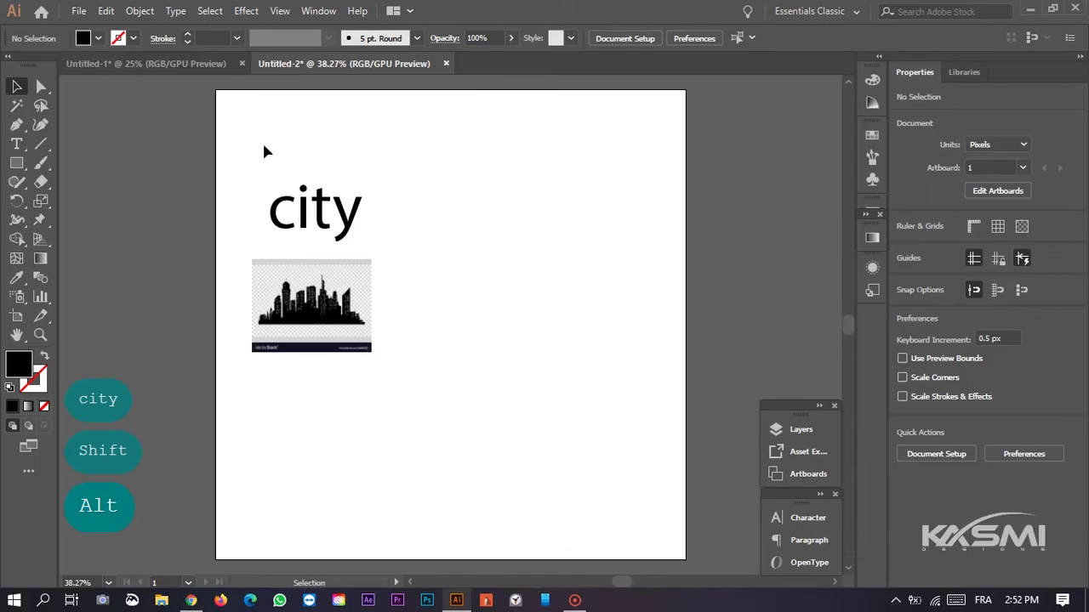
left_click(188, 63)
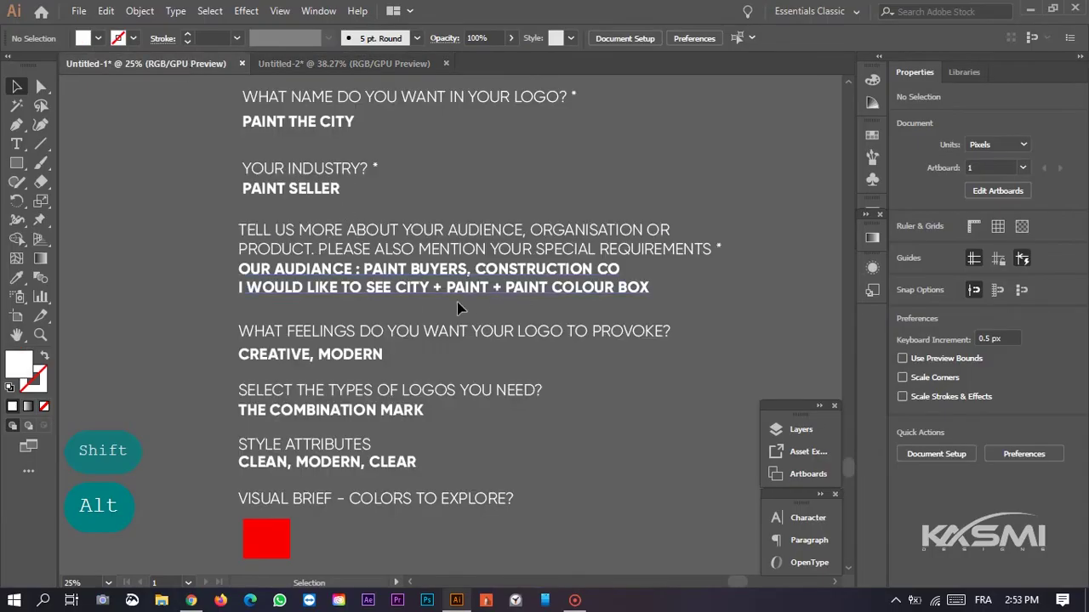
mouse_move(191, 600)
left_click(153, 536)
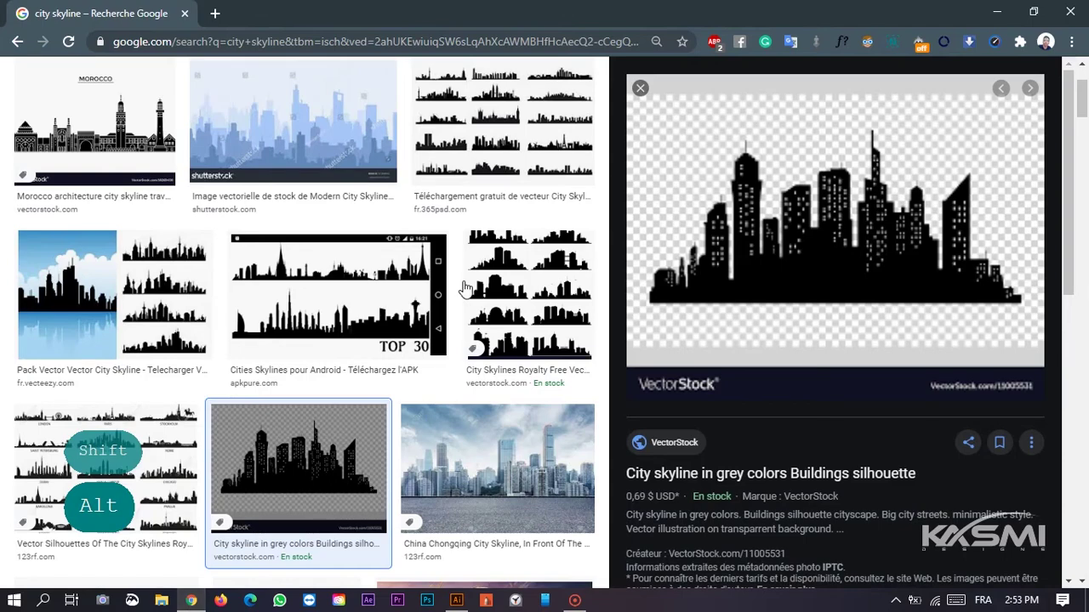
- Search Google Images for "paint" in a new browser tab and look through the results
left_click(214, 15)
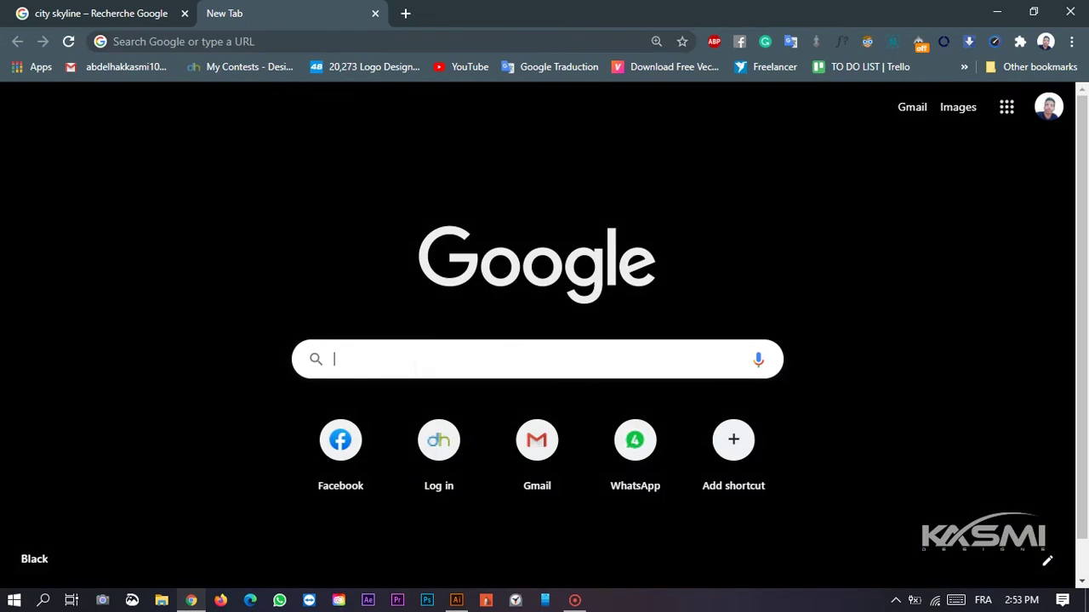
type("paint")
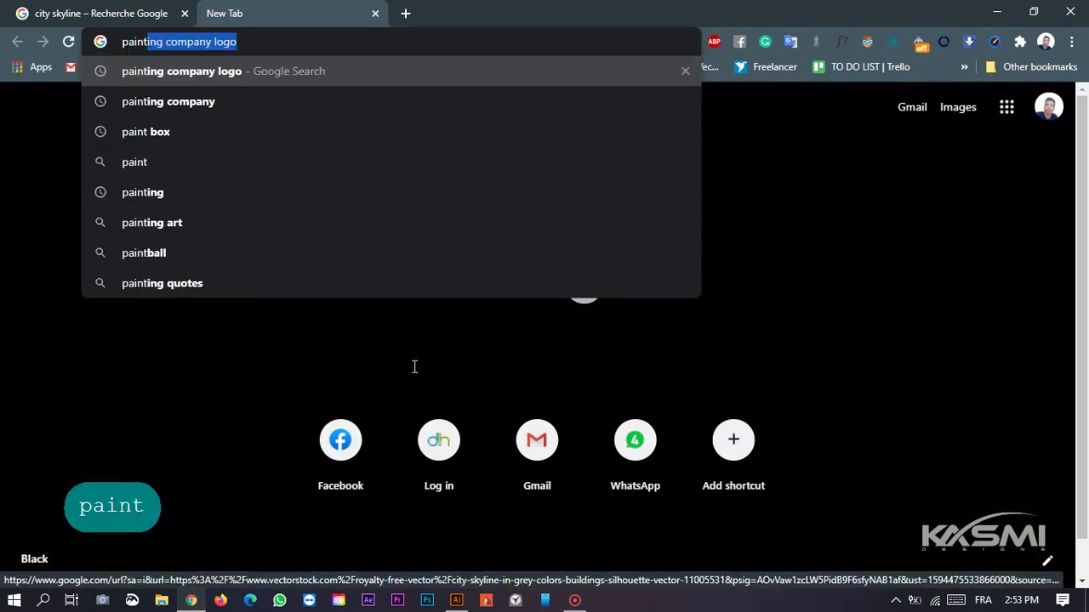
key("BackSpace")
key("Return")
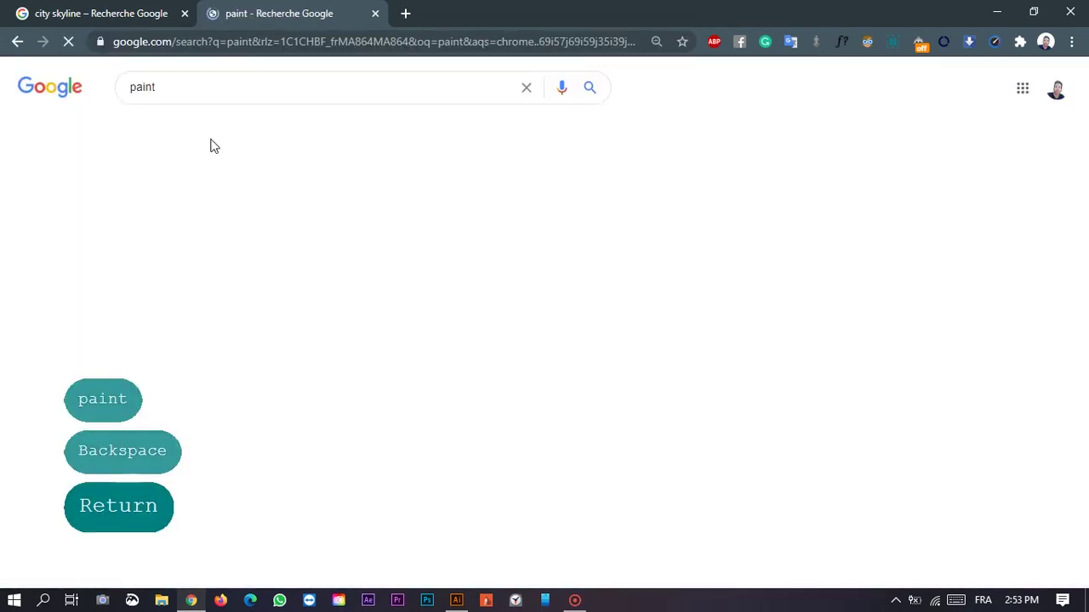
left_click(211, 128)
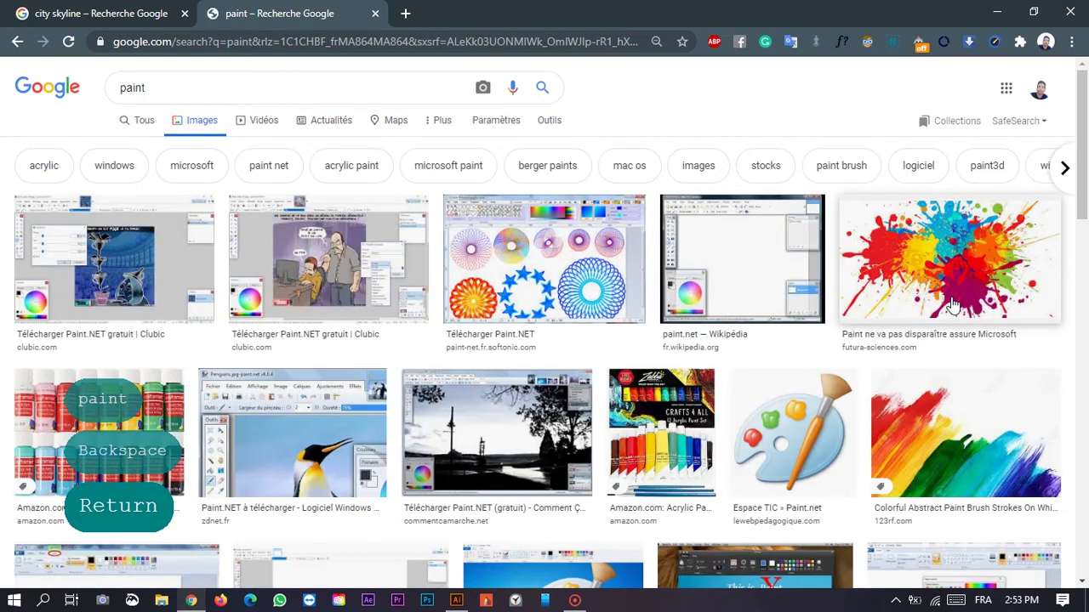
scroll(1087, 247, "down", 3)
scroll(1087, 247, "down", 10)
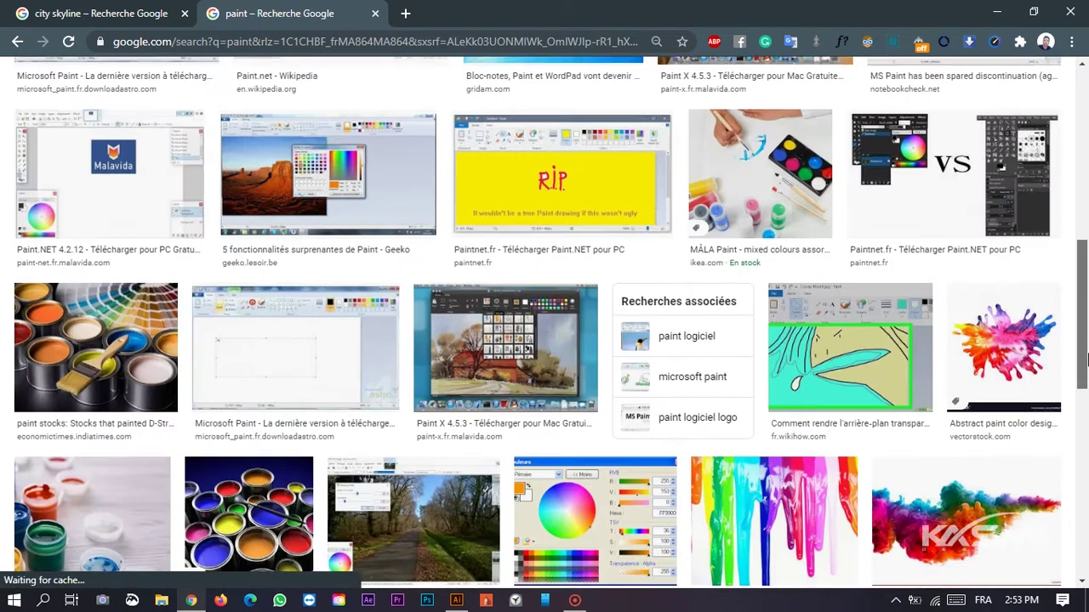
- Find the "Different colors of paint dripping" image through the similar images of a dripping-paint photo and copy it
scroll(1085, 322, "up", 5)
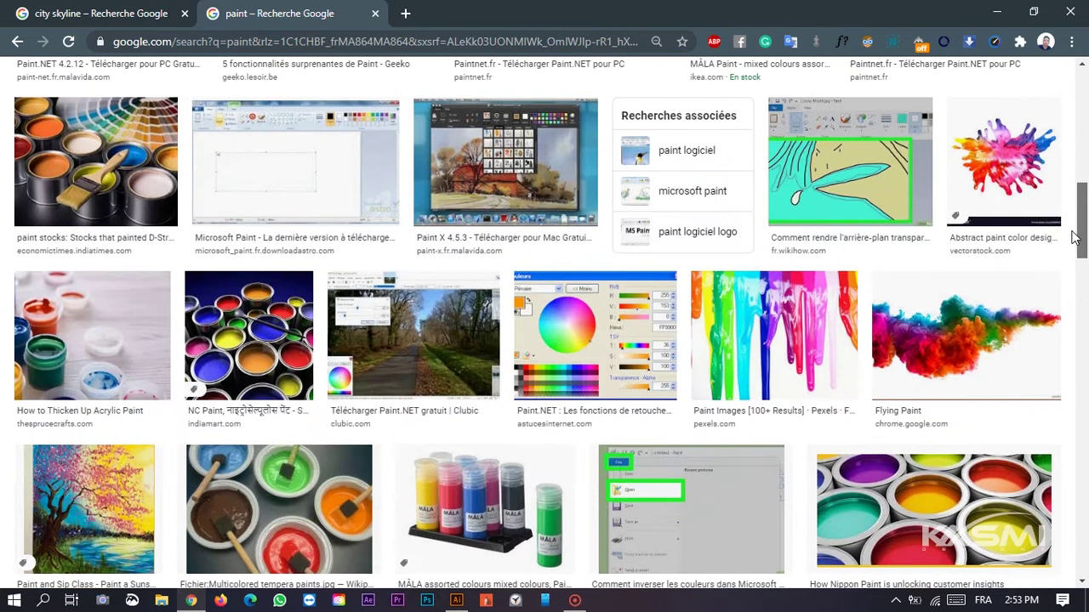
left_click(747, 323)
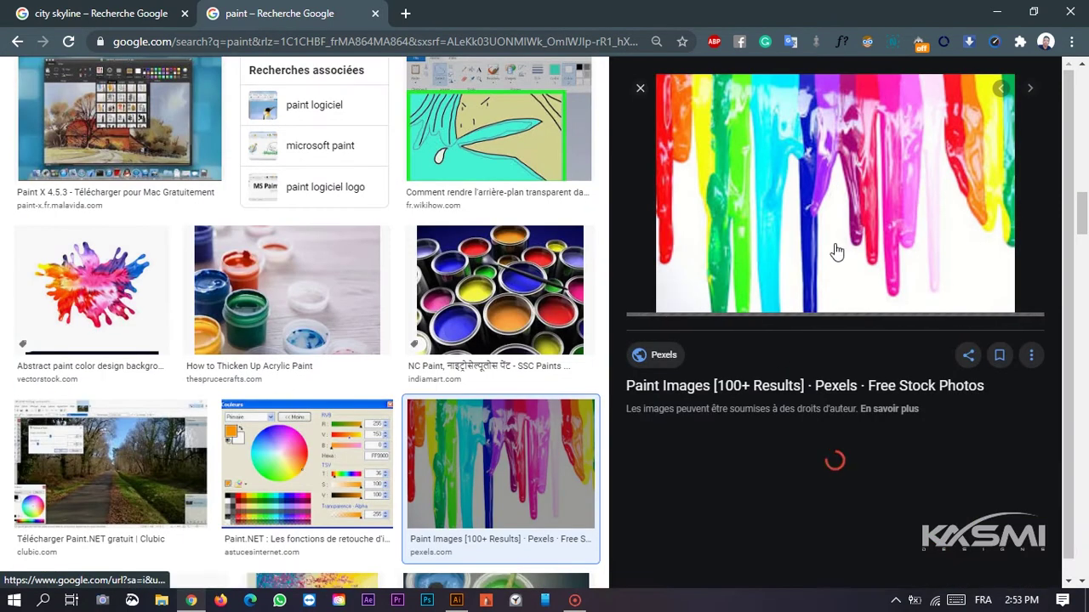
right_click(851, 196)
left_click(693, 489)
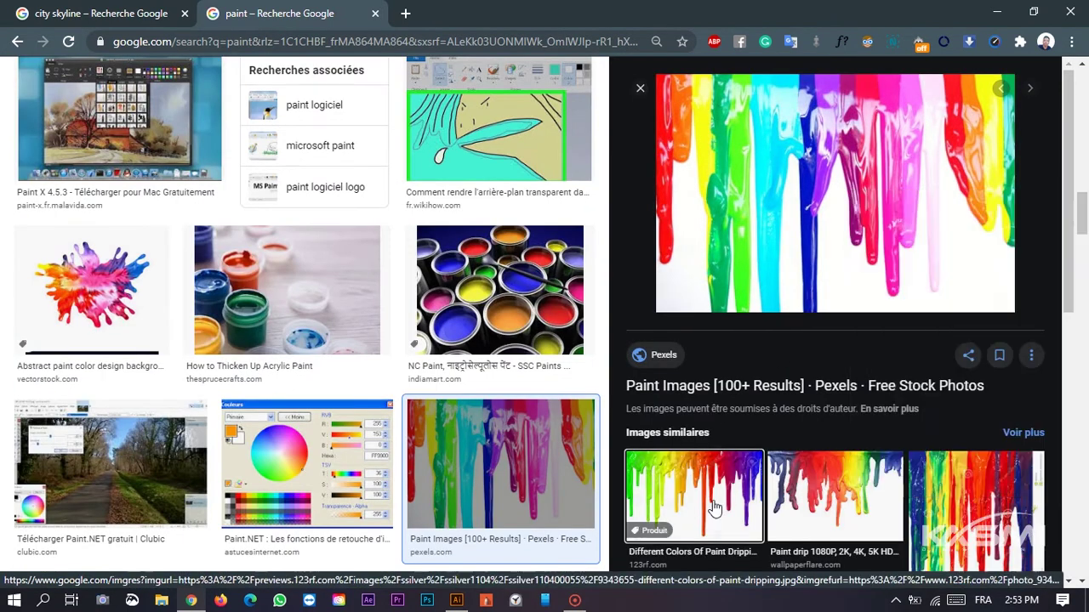
left_click(693, 493)
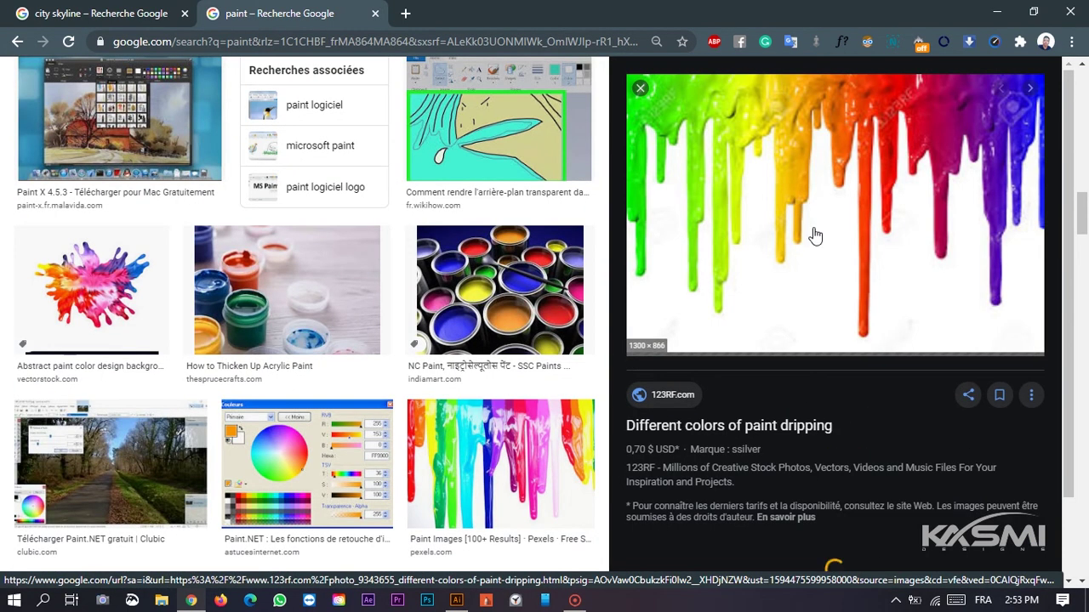
right_click(813, 230)
left_click(851, 413)
- Switch to Illustrator and paste the dripping-paint image into the Untitled-2 document, beside the skyline image
left_click(456, 600)
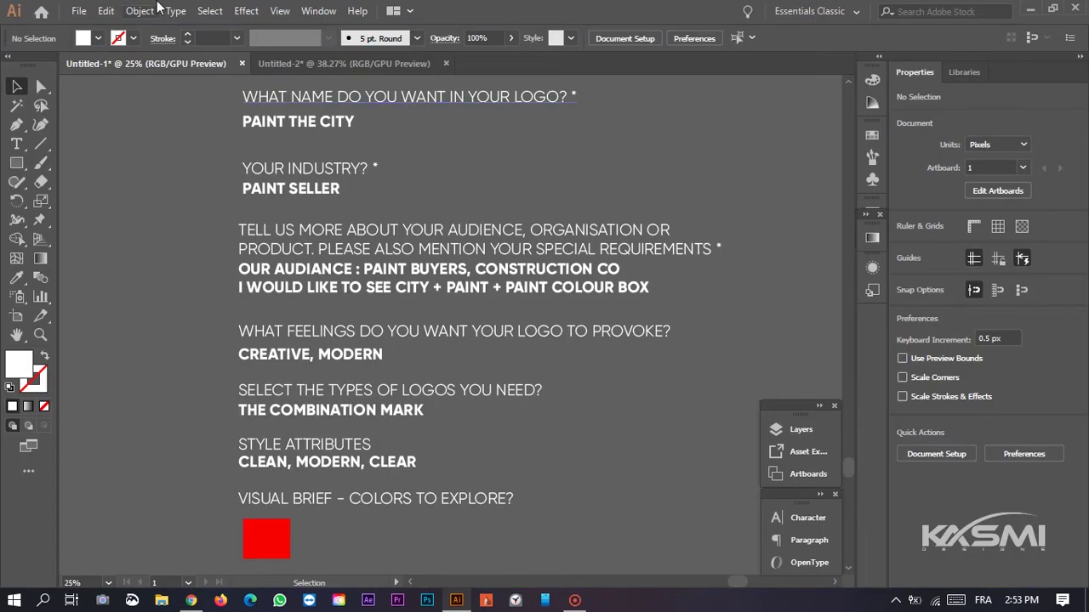
left_click(296, 64)
key("ctrl+v")
left_click_drag(450, 305, 447, 292)
left_click(588, 309)
- Check the special requirements in the Untitled-1 brief, and search Google Images in Chrome for "paint colour box"
left_click(165, 64)
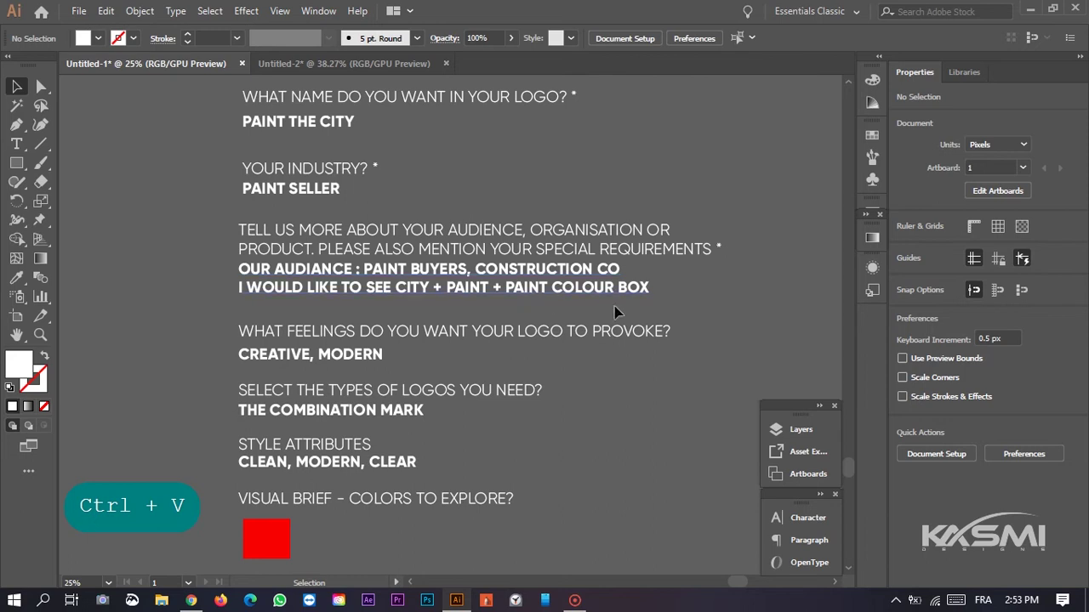
left_click(309, 600)
scroll(622, 252, "up", 15)
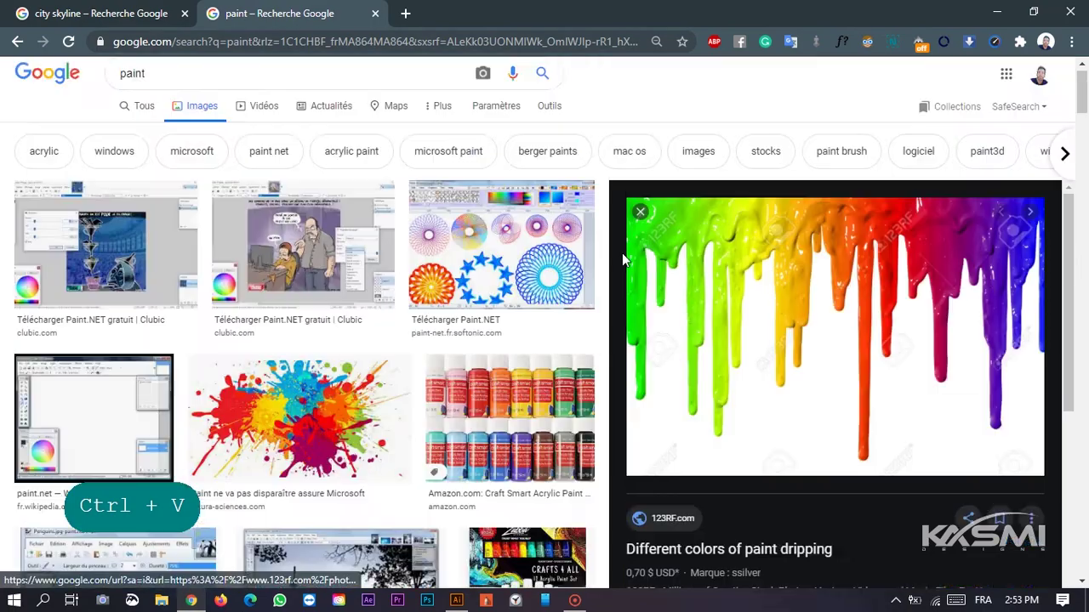
double_click(271, 84)
type("paint colou")
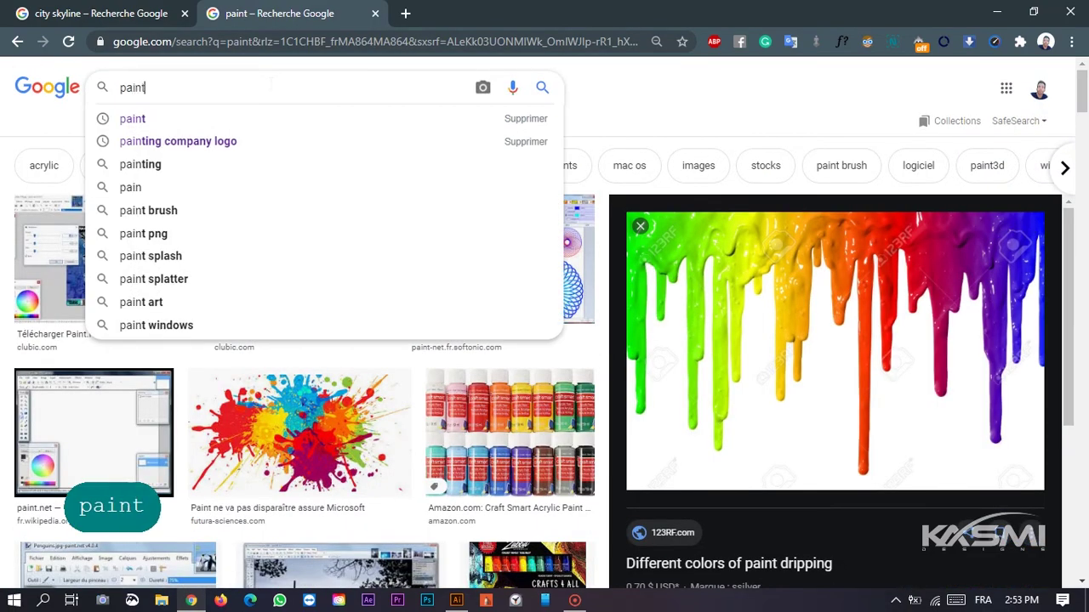
type("r ")
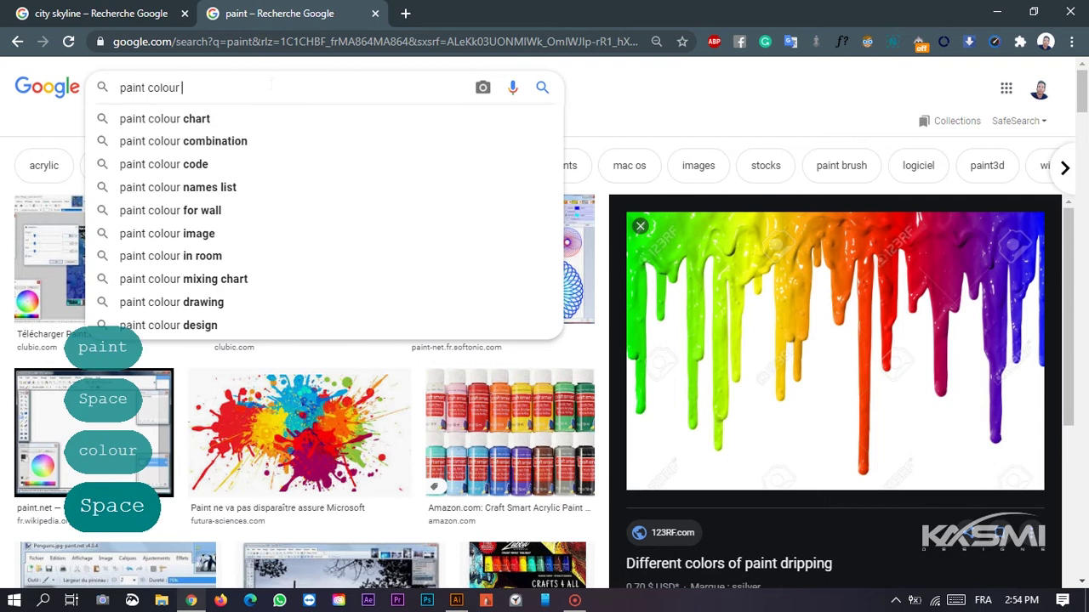
type("box")
key("Return")
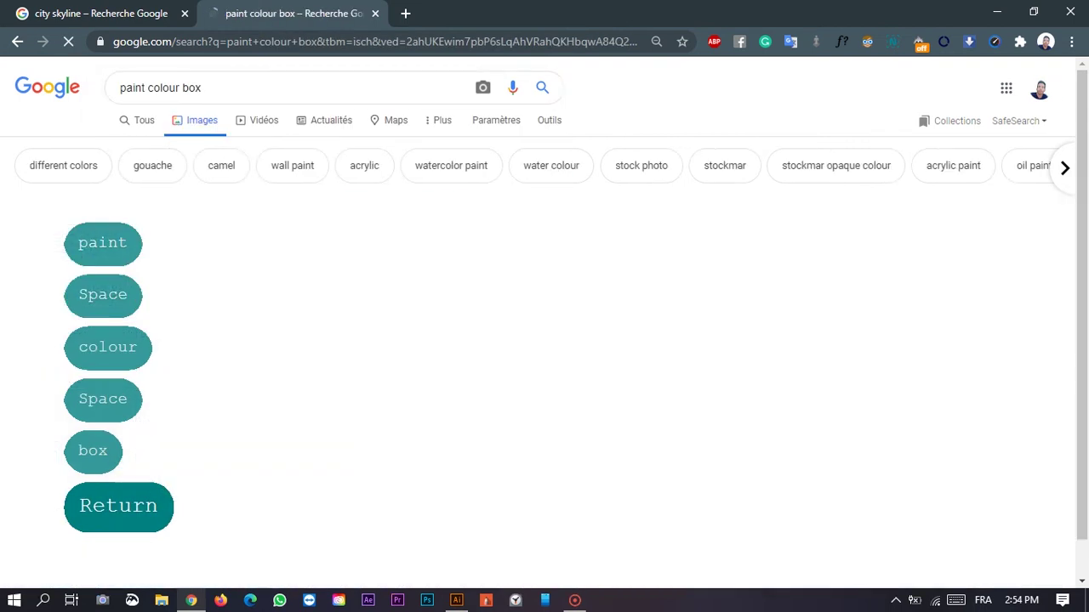
- Look through the image results for a paint box or can suitable as a reference
scroll(1084, 242, "down", 2)
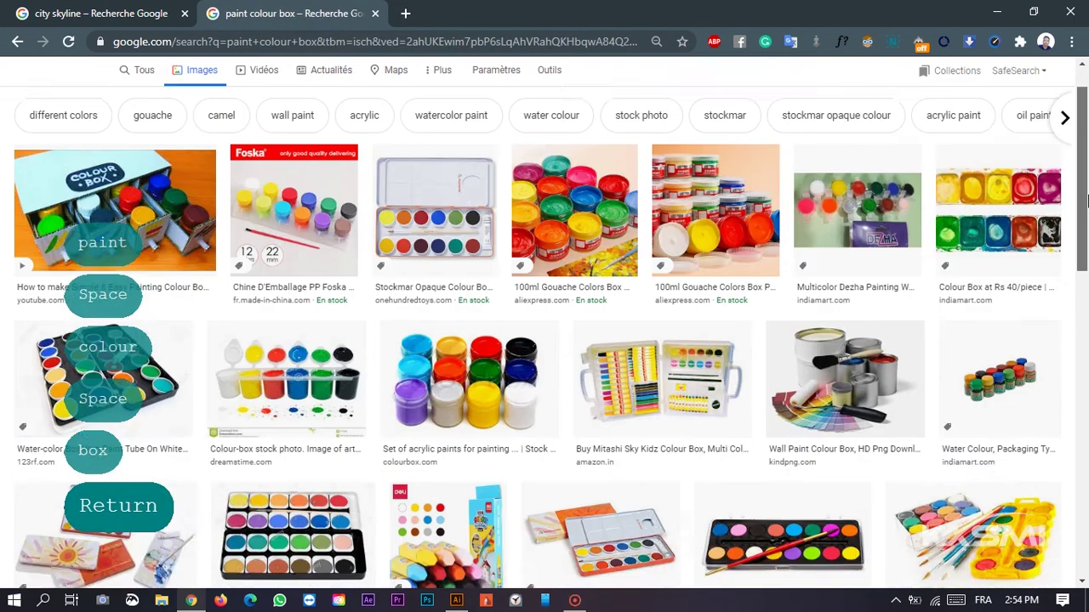
left_click_drag(1086, 243, 1086, 273)
scroll(1087, 272, "up", 3)
scroll(1086, 298, "down", 6)
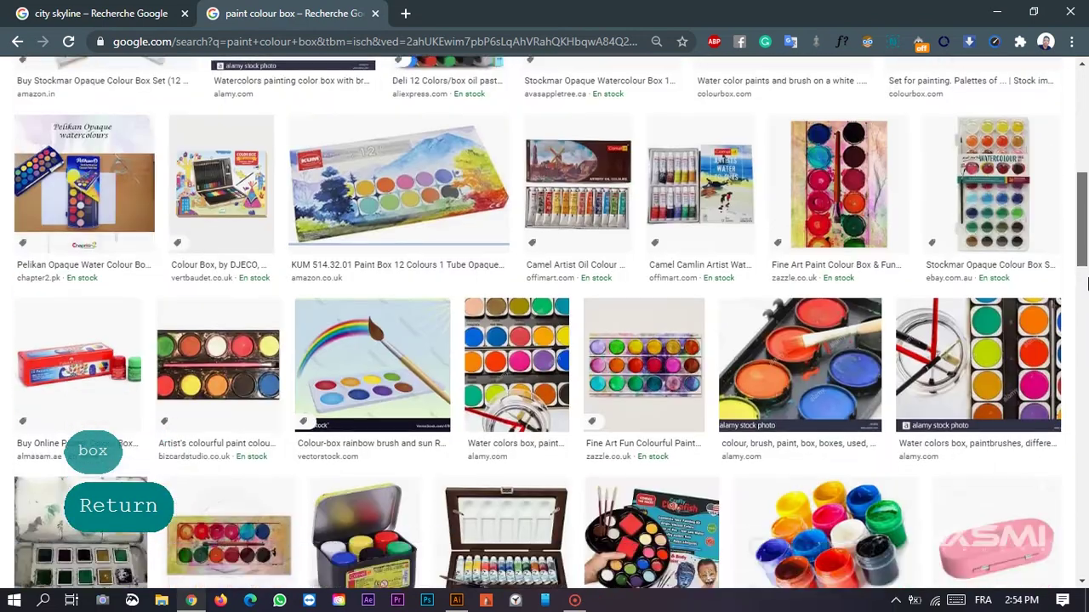
scroll(1086, 315, "down", 13)
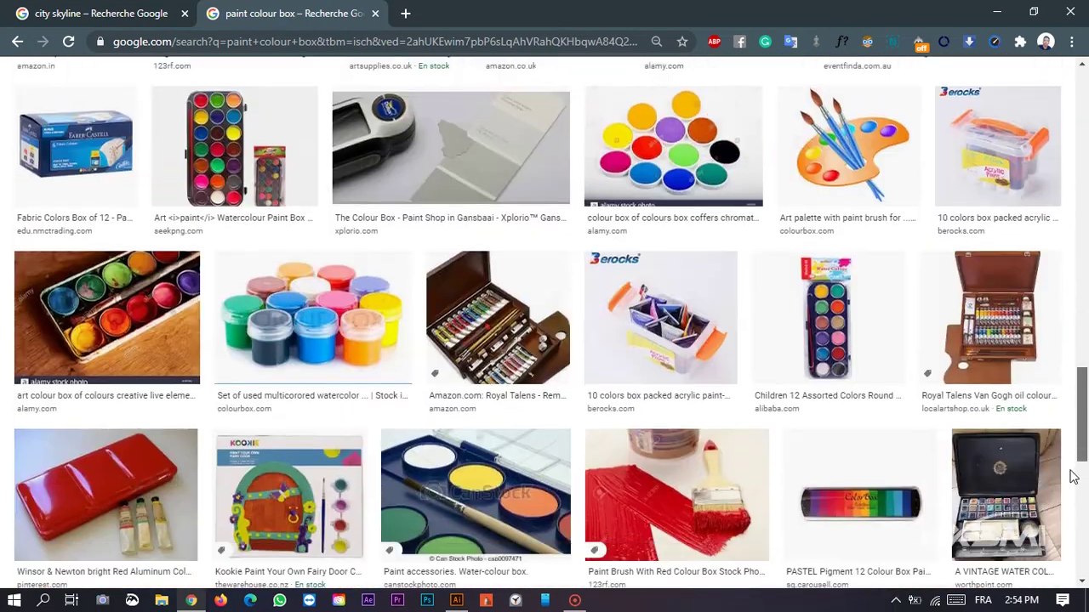
left_click_drag(1070, 477, 1084, 321)
scroll(1085, 320, "down", 2)
scroll(1086, 339, "up", 10)
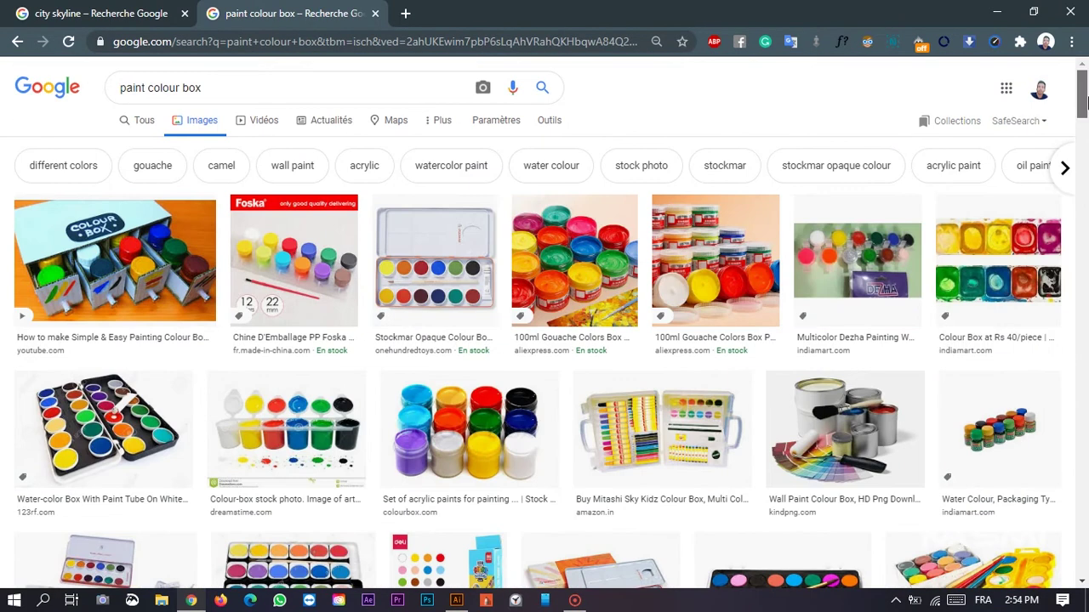
scroll(1086, 140, "down", 2)
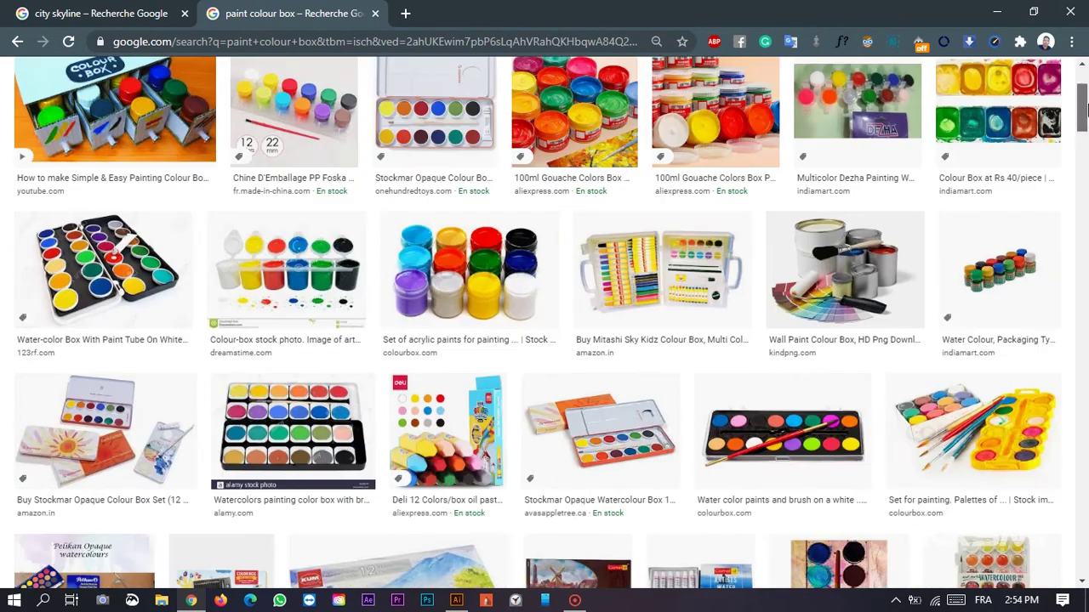
- Open the "Wall Paint Colour Box" result, choose the similar image of four open paint cans and copy it
left_click(842, 289)
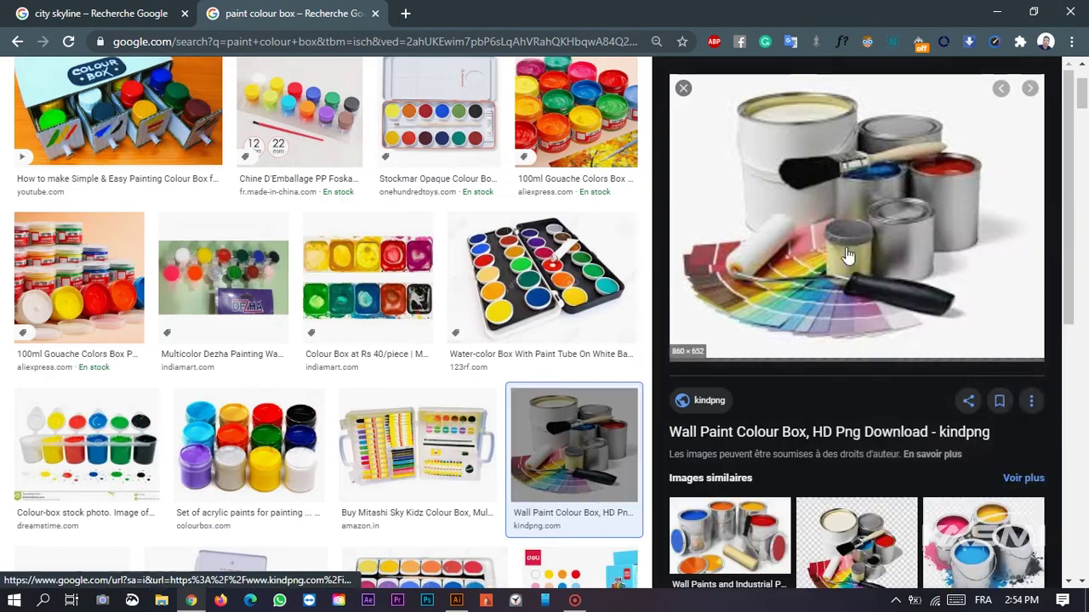
right_click(852, 222)
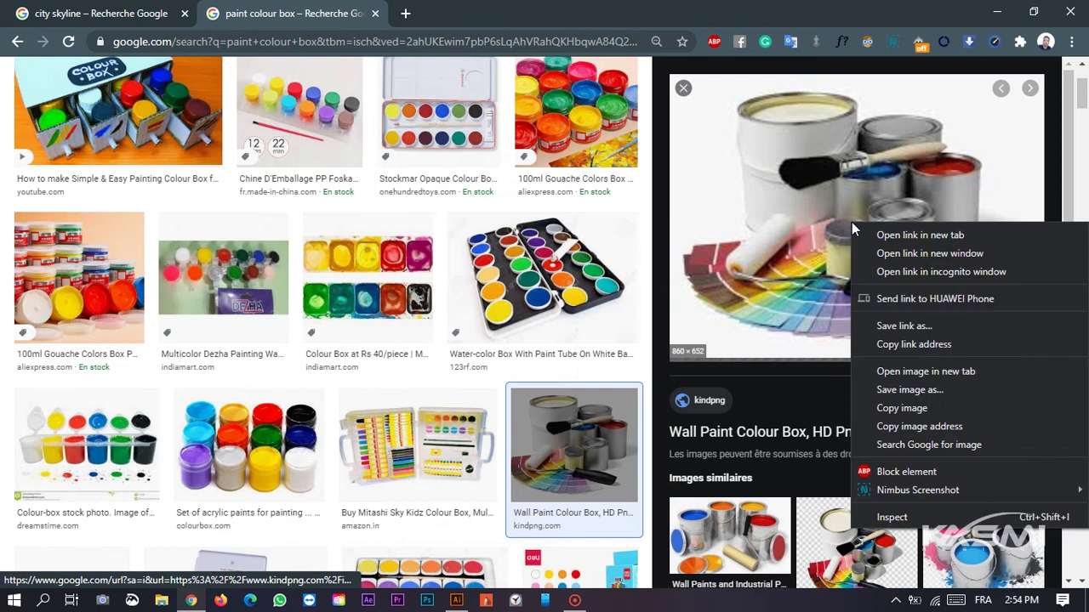
left_click(967, 564)
right_click(834, 288)
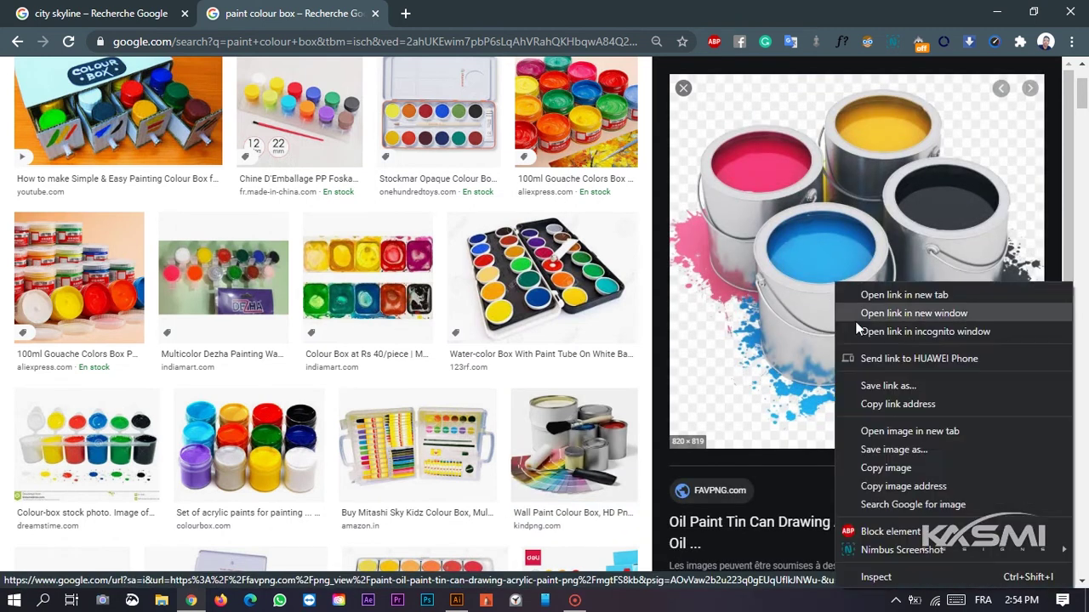
left_click(902, 473)
- Paste the paint cans image into Illustrator's Untitled-2 document, shrink it and place it beside the dripping-paint image
left_click(457, 601)
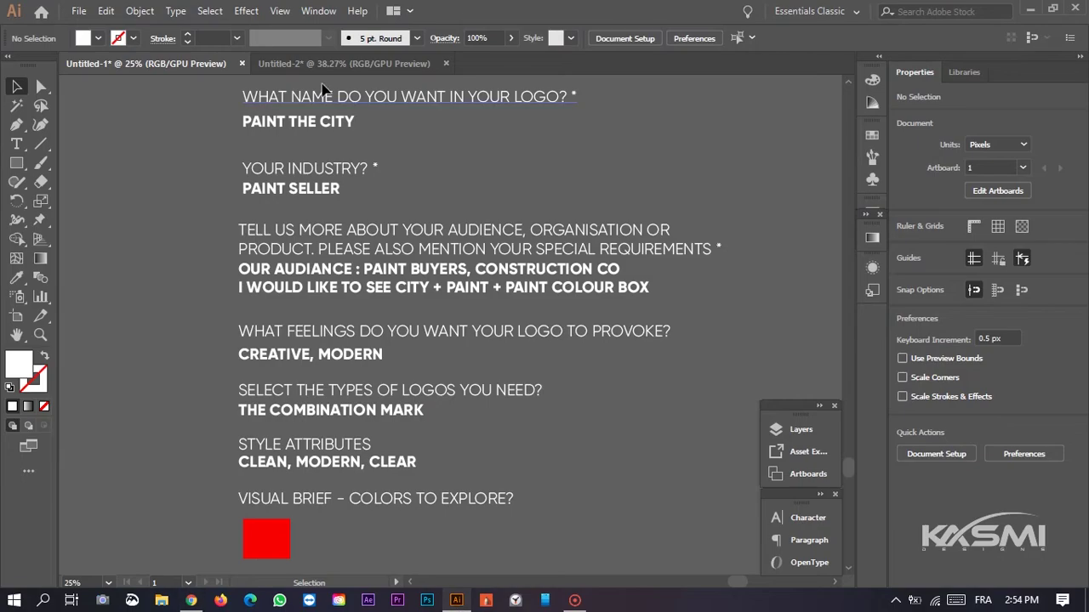
left_click(341, 63)
key("ctrl+v")
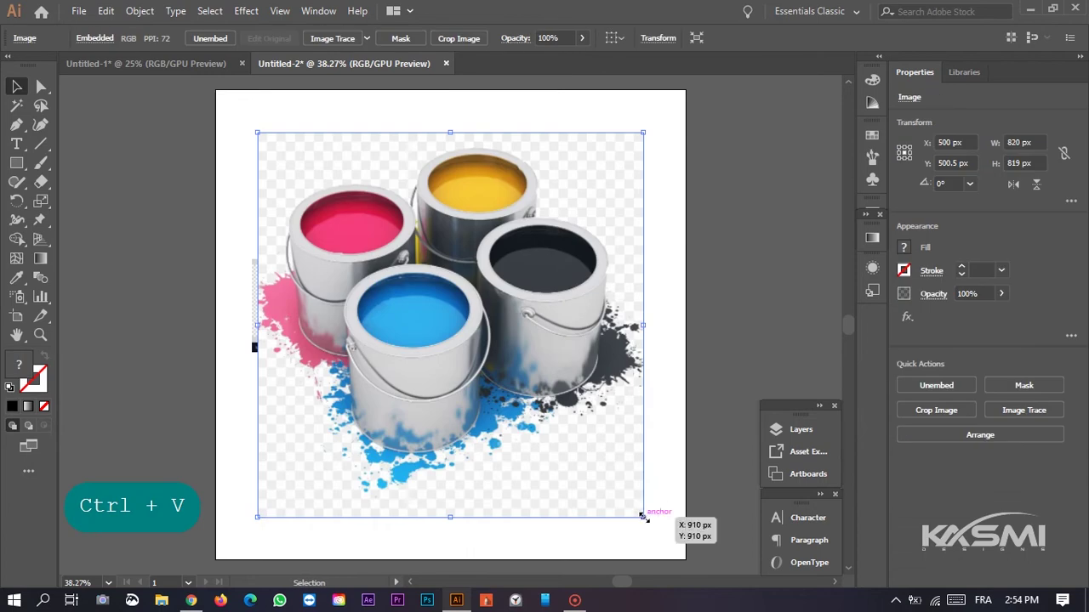
left_click_drag(643, 518, 528, 438)
left_click_drag(471, 357, 616, 347)
left_click(611, 453)
scroll(523, 432, "up", 1)
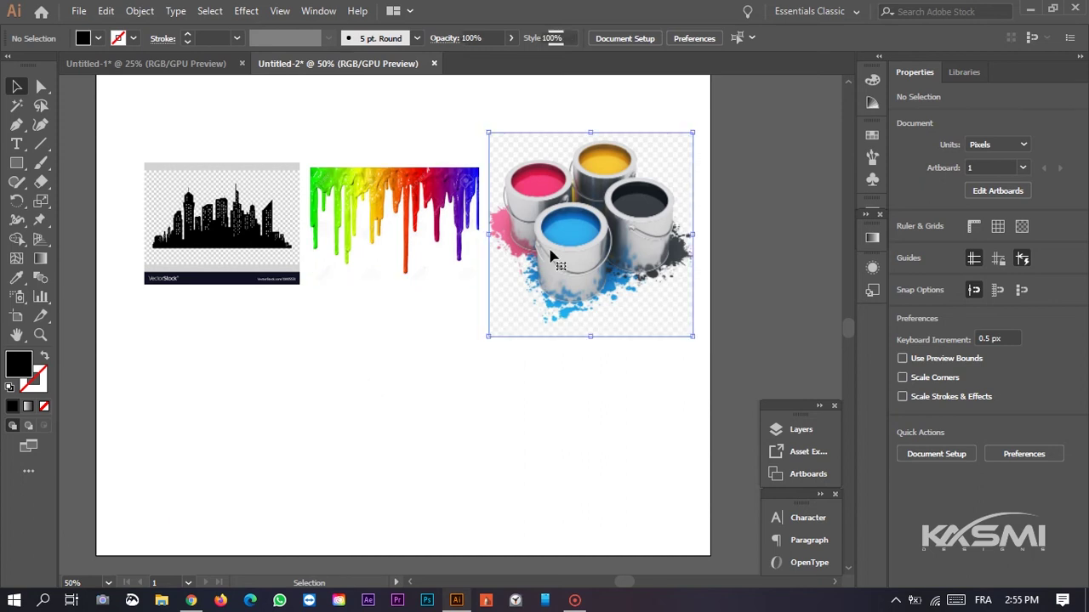
double_click(584, 220)
double_click(540, 108)
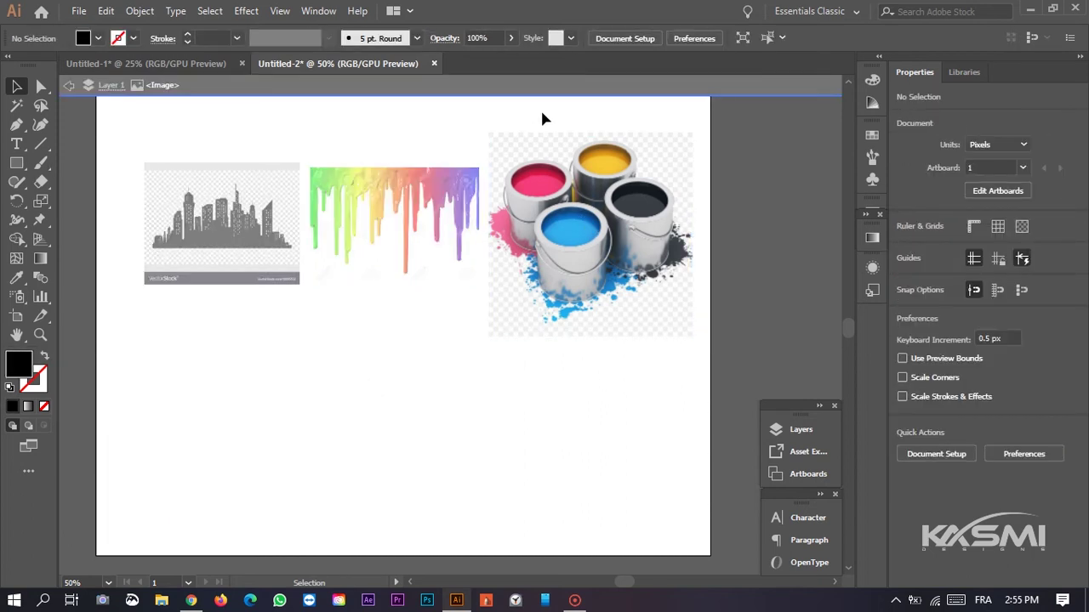
left_click(562, 254)
- Draw a flat black ellipse about 224 by 49 px below the paint cans image and duplicate it straight down
left_click_drag(16, 162, 81, 204)
left_click_drag(484, 384, 577, 502)
left_click(571, 407, "shift")
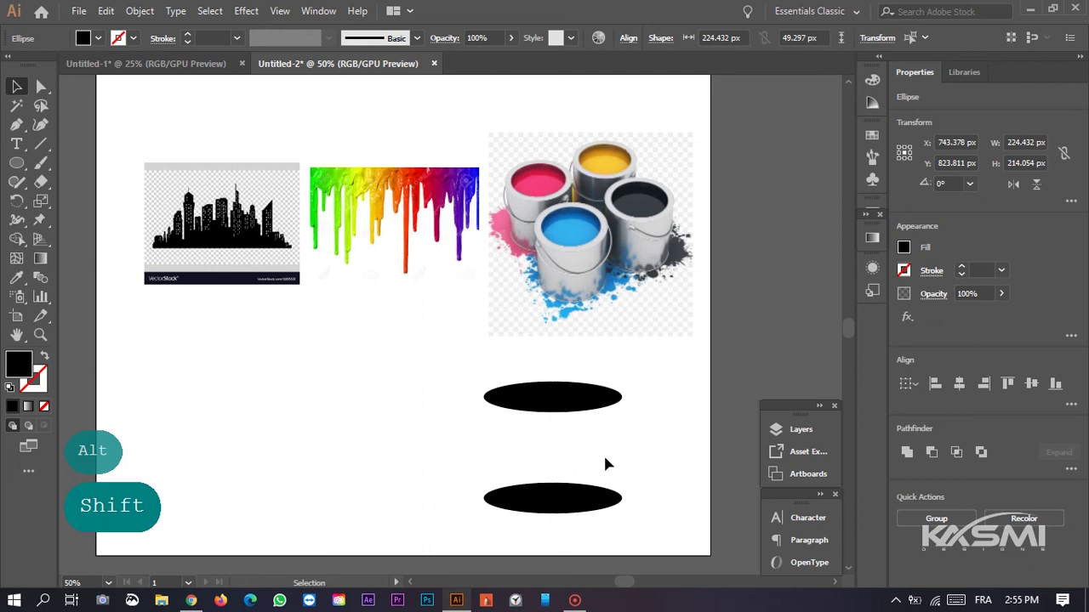
- Narrow both ellipses together to about 160 px wide
left_click_drag(433, 381, 627, 515)
left_click_drag(624, 449, 582, 449)
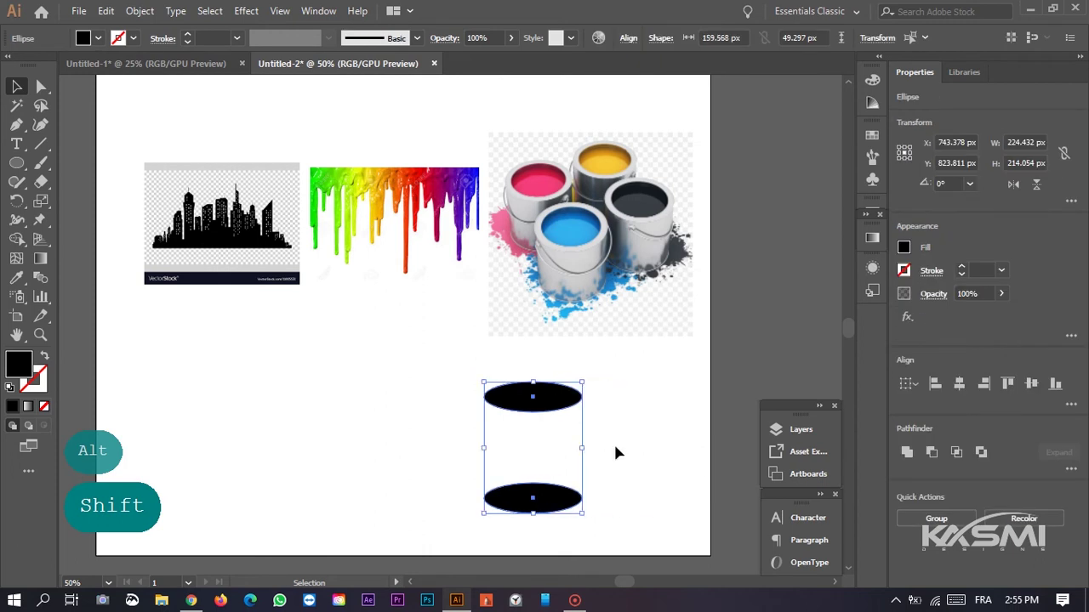
left_click(573, 444)
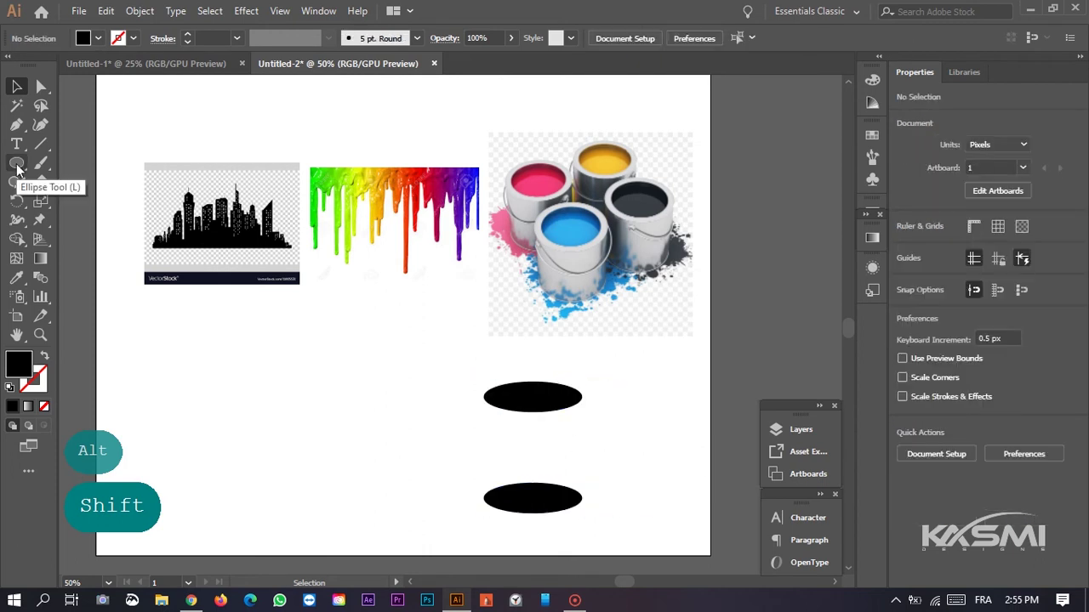
- Draw a black rectangle about 160 by 165 px joining the middles of the two ellipses to form the can body
left_click_drag(16, 164, 85, 161)
left_click_drag(484, 395, 582, 498)
key("v")
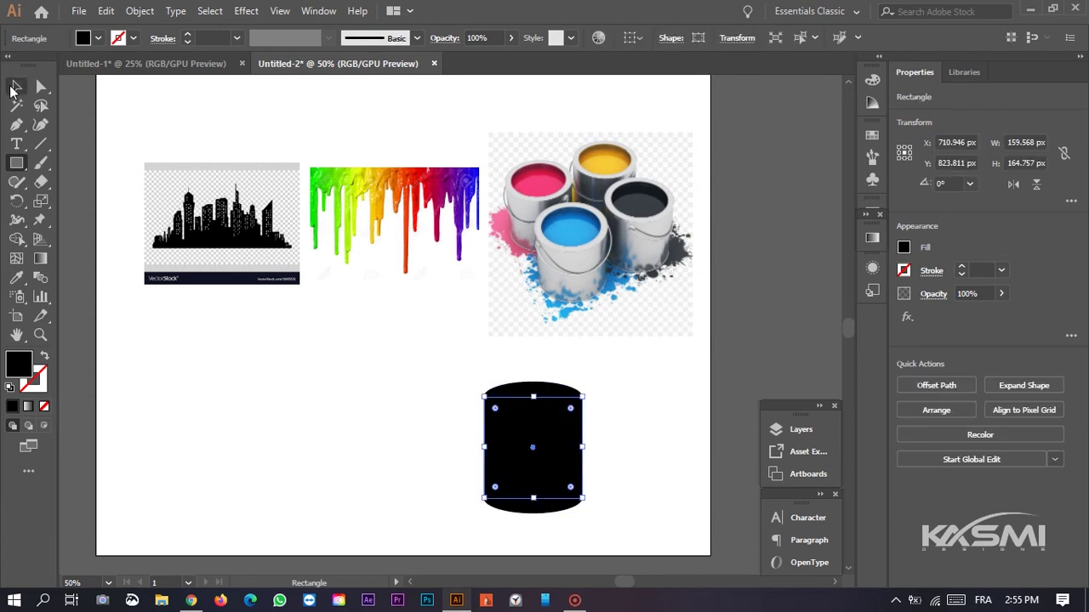
left_click(458, 520)
left_click(643, 429)
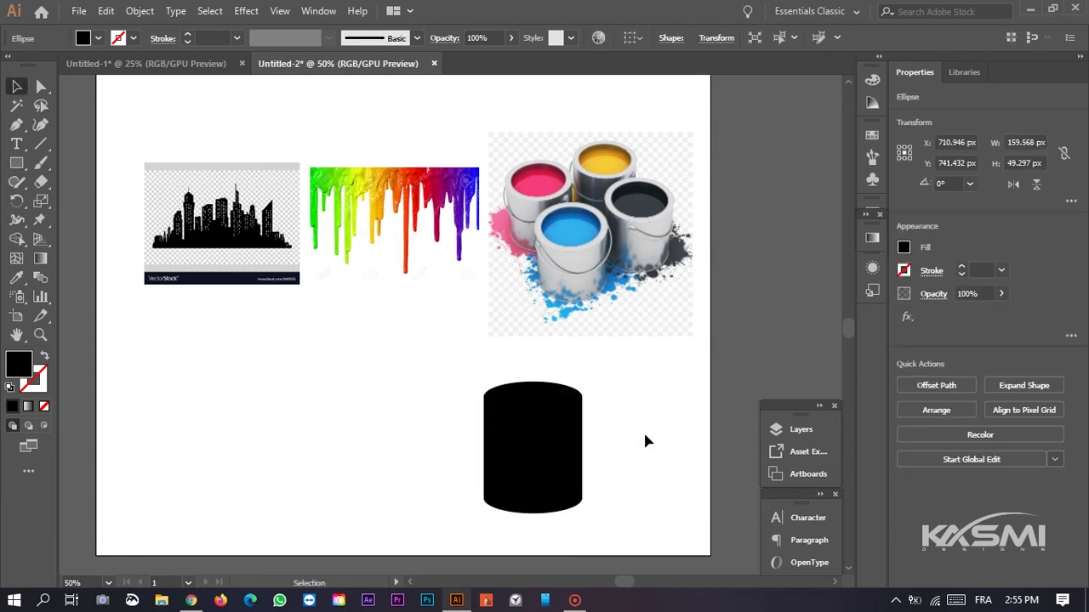
- Merge the pieces of the can's top ellipse with the Shape Builder so it is separate from the body
left_click_drag(496, 380, 546, 404)
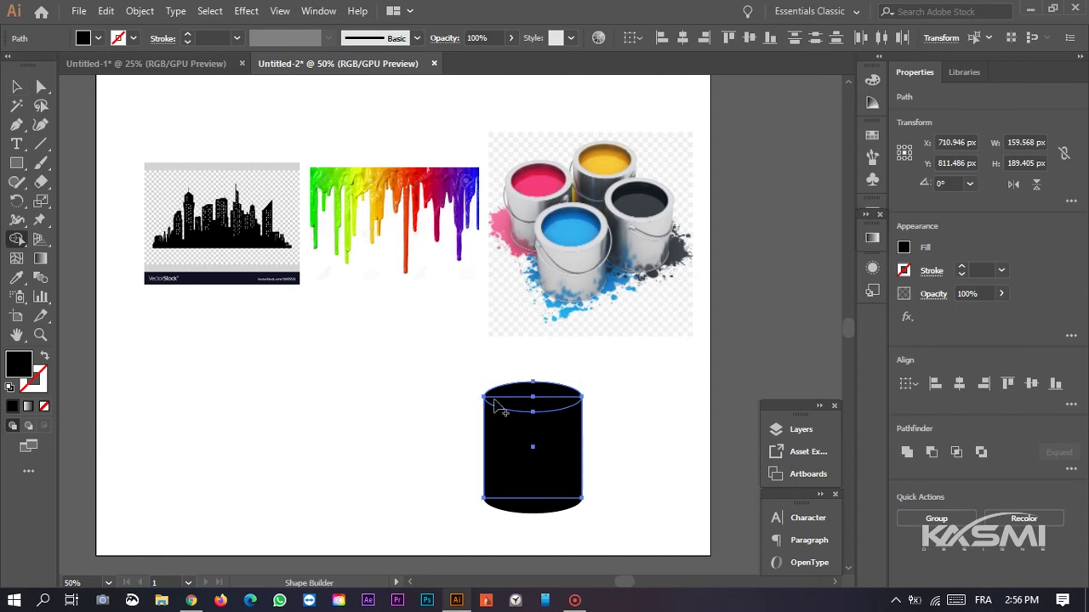
left_click(529, 396)
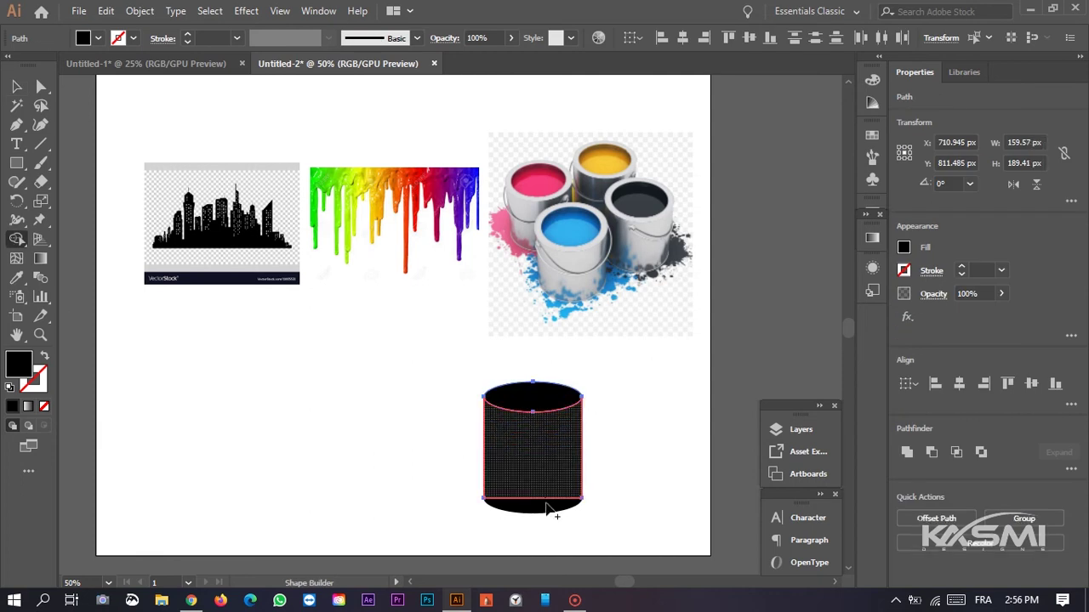
left_click(15, 88)
left_click(430, 493)
- Merge the bottom ellipse with the can body into one shape using the Shape Builder
left_click_drag(430, 493, 602, 520)
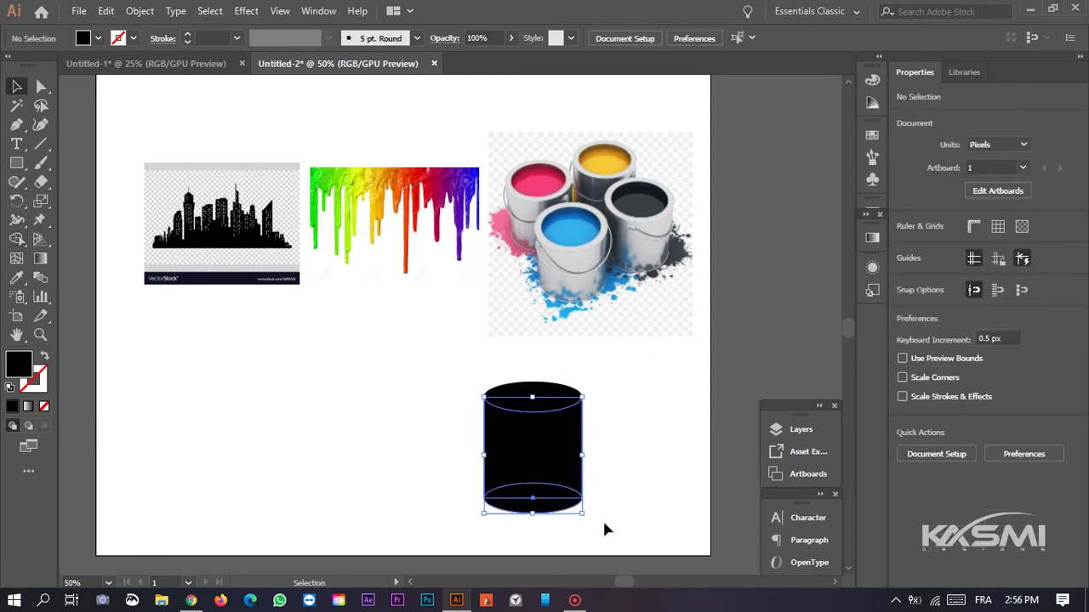
left_click(19, 239)
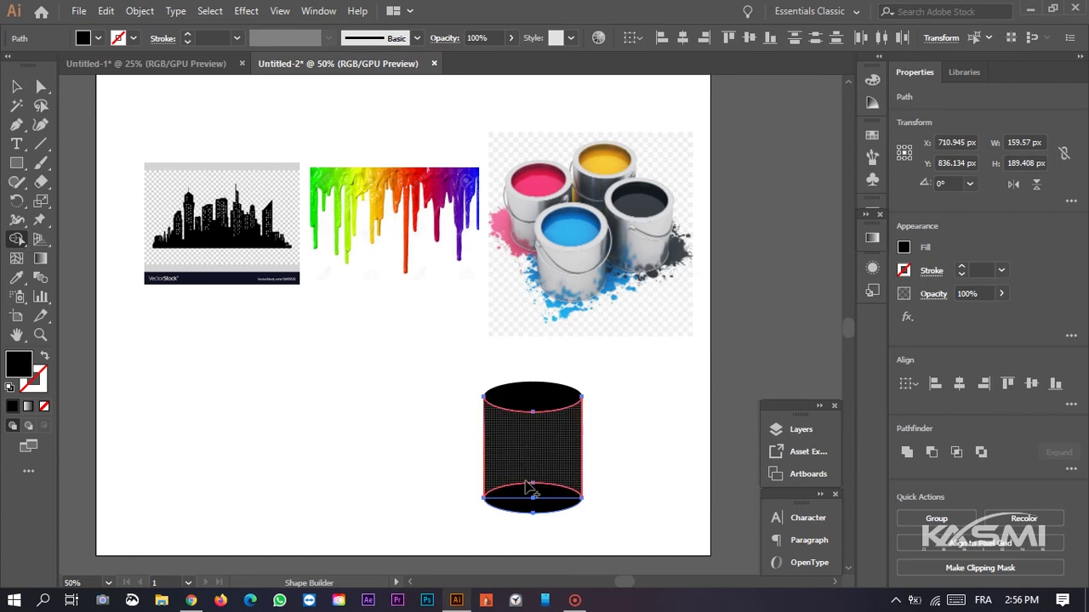
left_click_drag(520, 498, 529, 508)
left_click(16, 86)
left_click(280, 440)
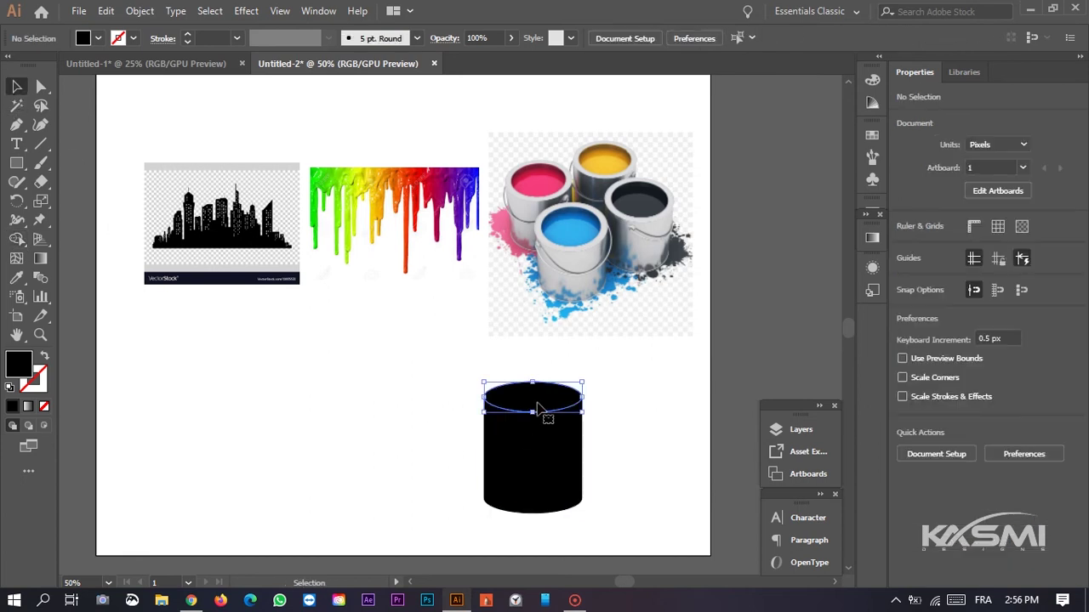
- Nudge the can's top ellipse up slightly and shrink it about its centre, leaving a thin white gap around it
left_click(584, 412)
key("Up")
key("Up")
left_click_drag(584, 413, 579, 411)
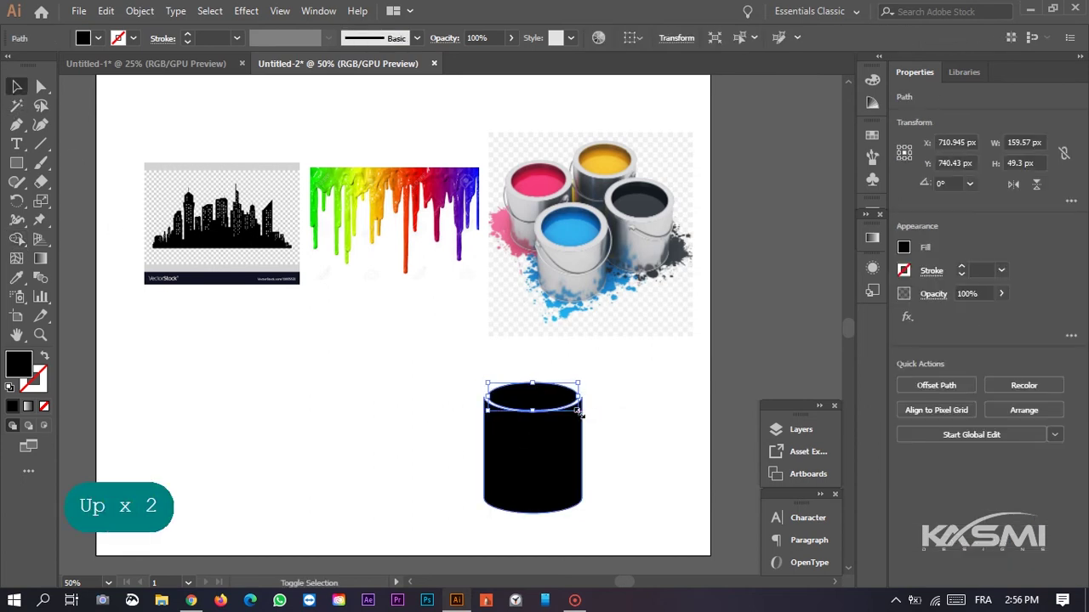
left_click(623, 414)
scroll(557, 411, "up", 1)
left_click_drag(615, 479, 608, 430)
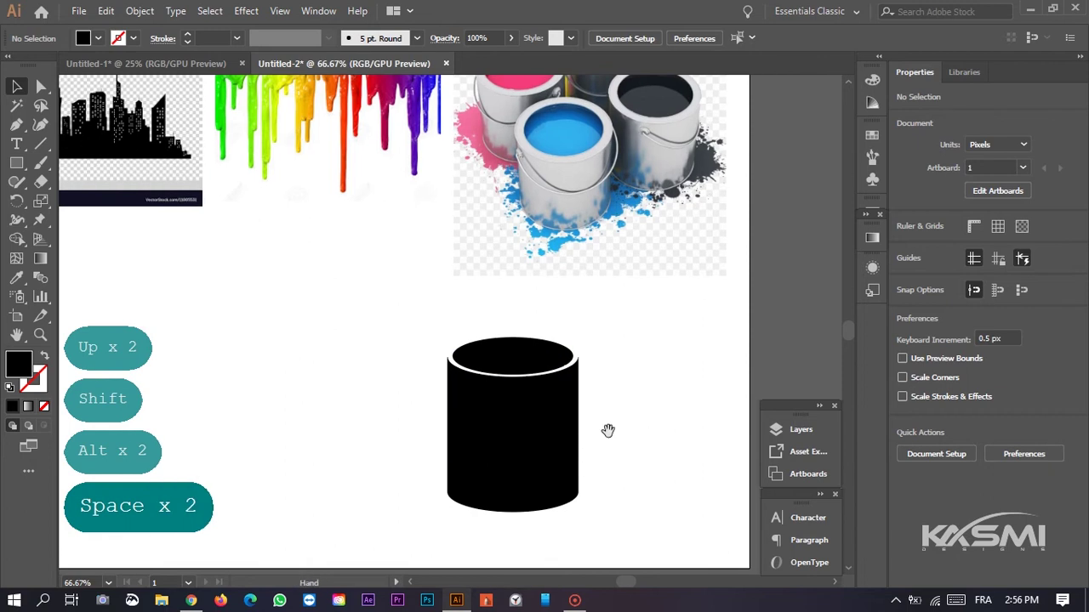
left_click_drag(353, 353, 491, 411)
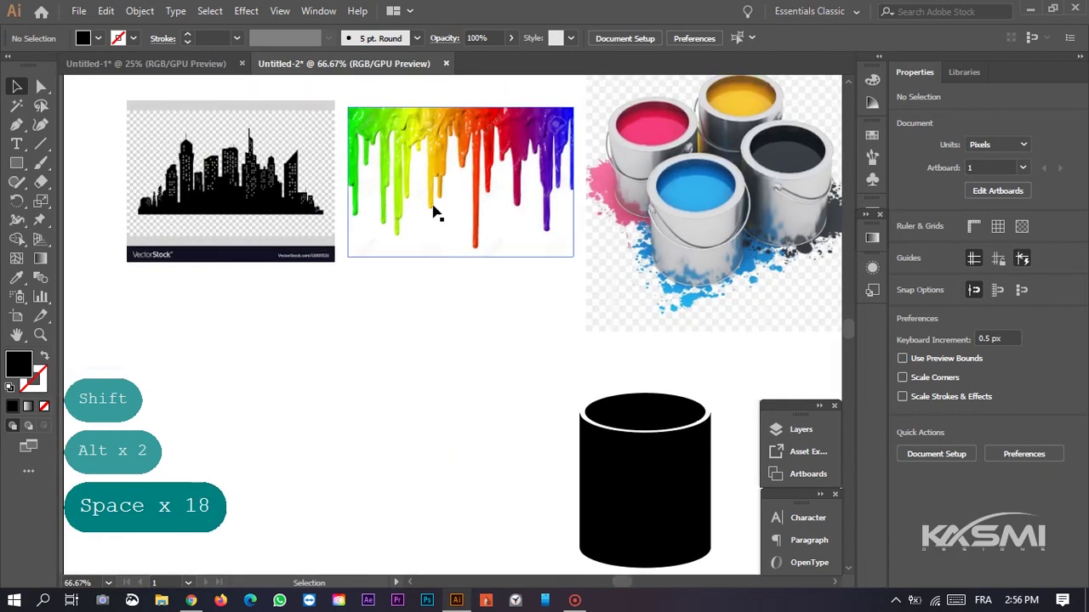
- Start a Pen path at the city reference's lower left corner and add a slant-topped tower about 60 px tall above the first building
key("m")
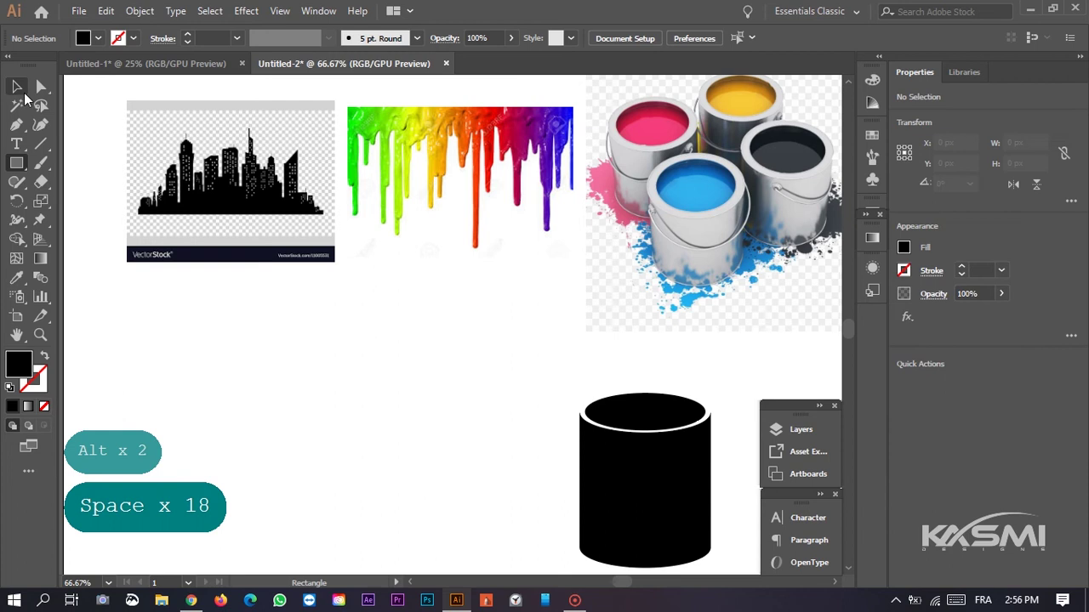
left_click(21, 90)
scroll(182, 198, "up", 4)
left_click_drag(391, 181, 438, 252)
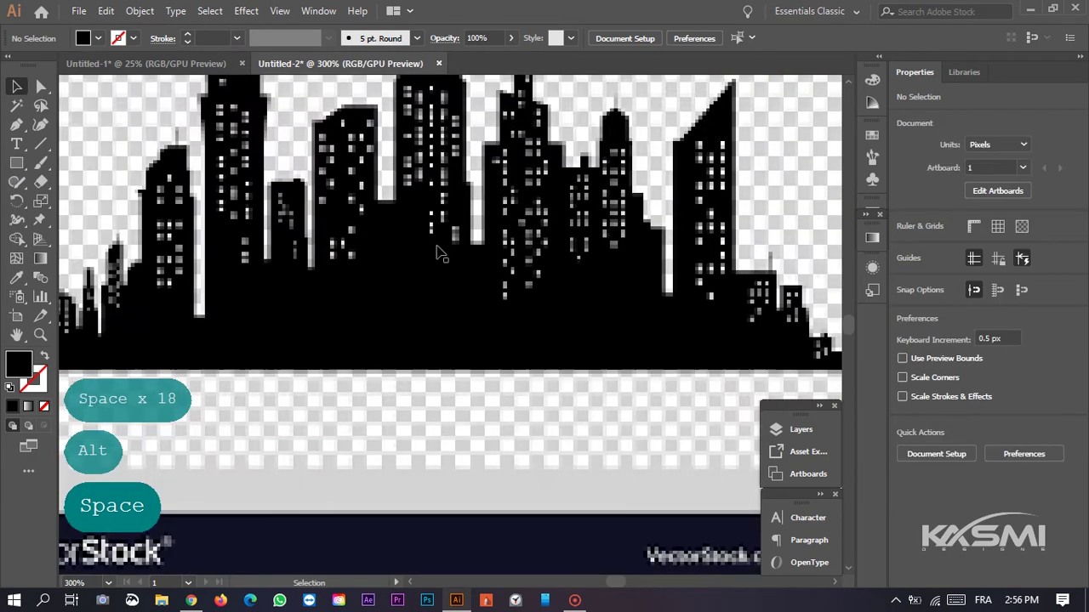
scroll(437, 204, "down", 1)
left_click_drag(431, 179, 437, 321)
left_click(16, 127)
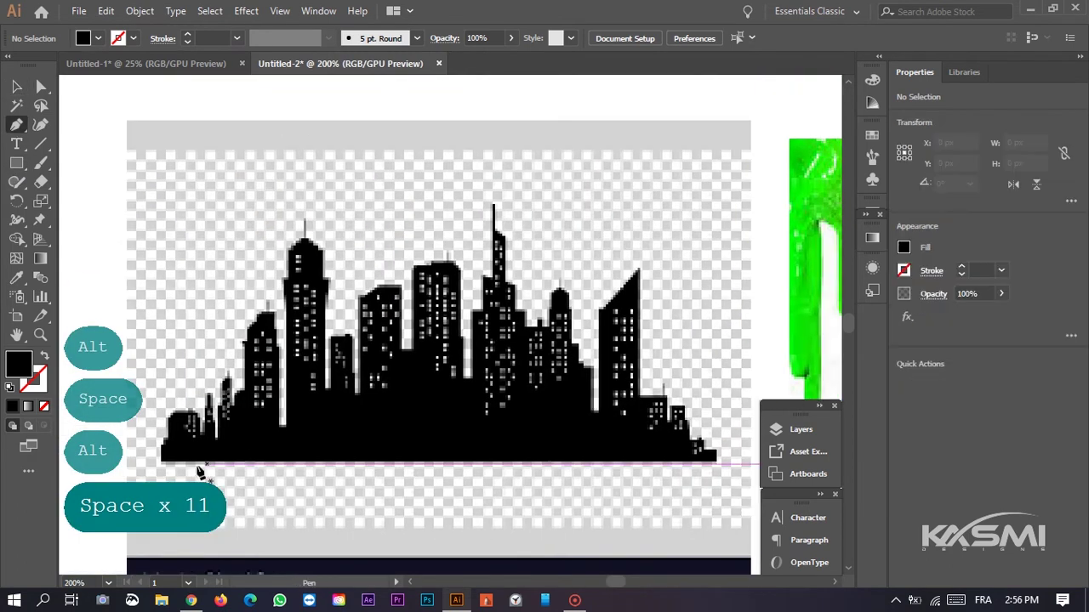
left_click(161, 463)
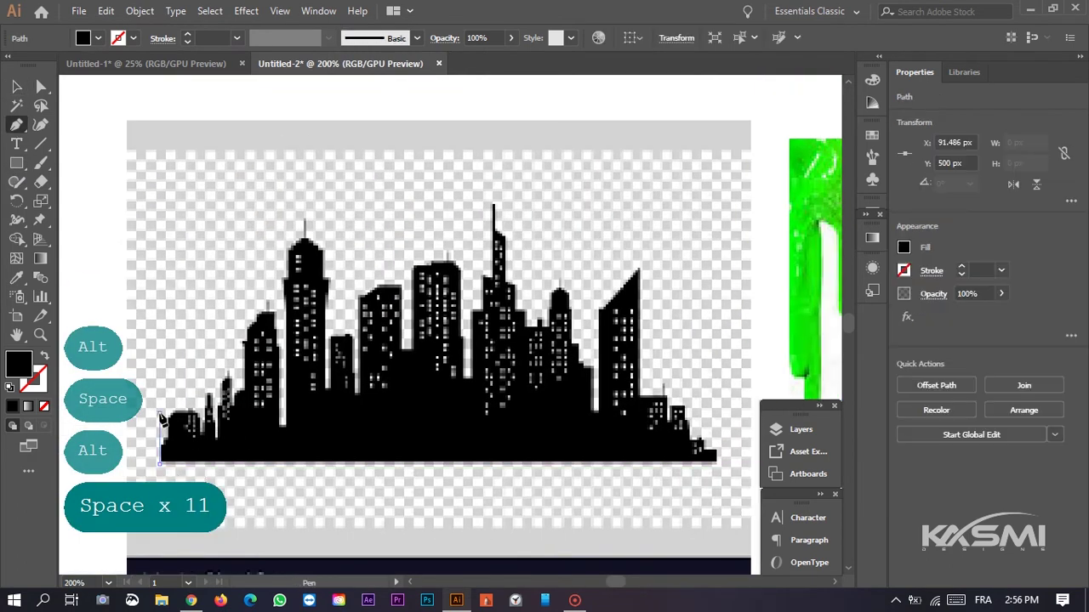
left_click(161, 416)
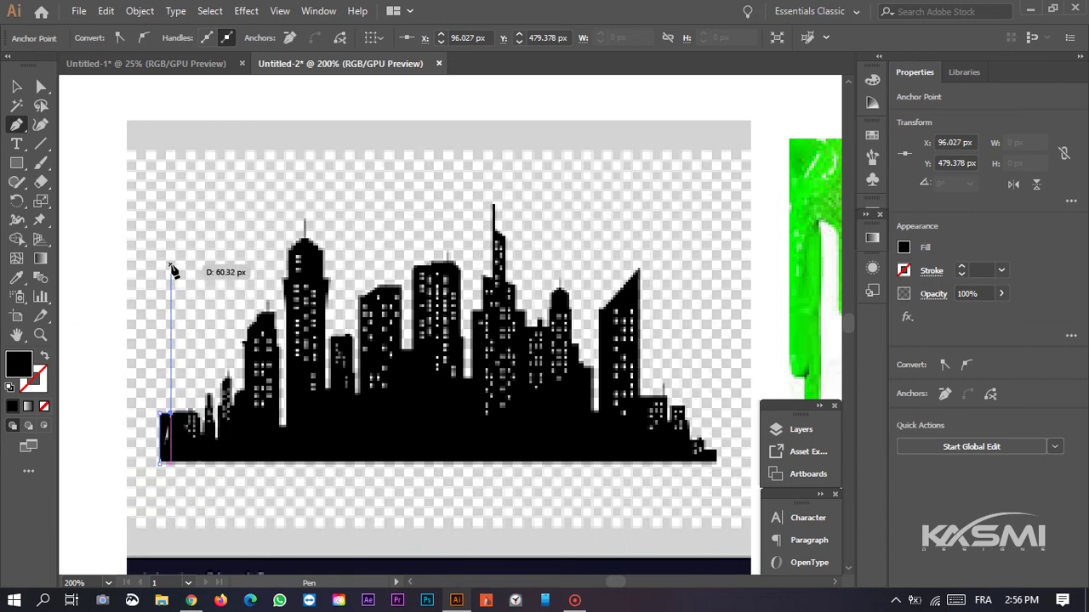
left_click(171, 265)
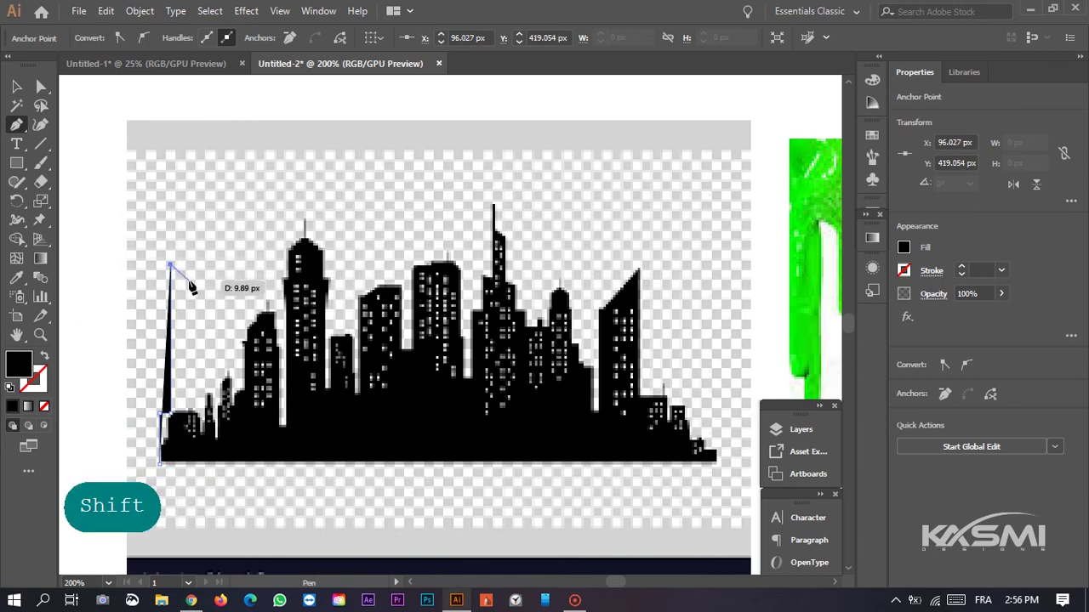
left_click(188, 280, "shift")
left_click(193, 415, "shift")
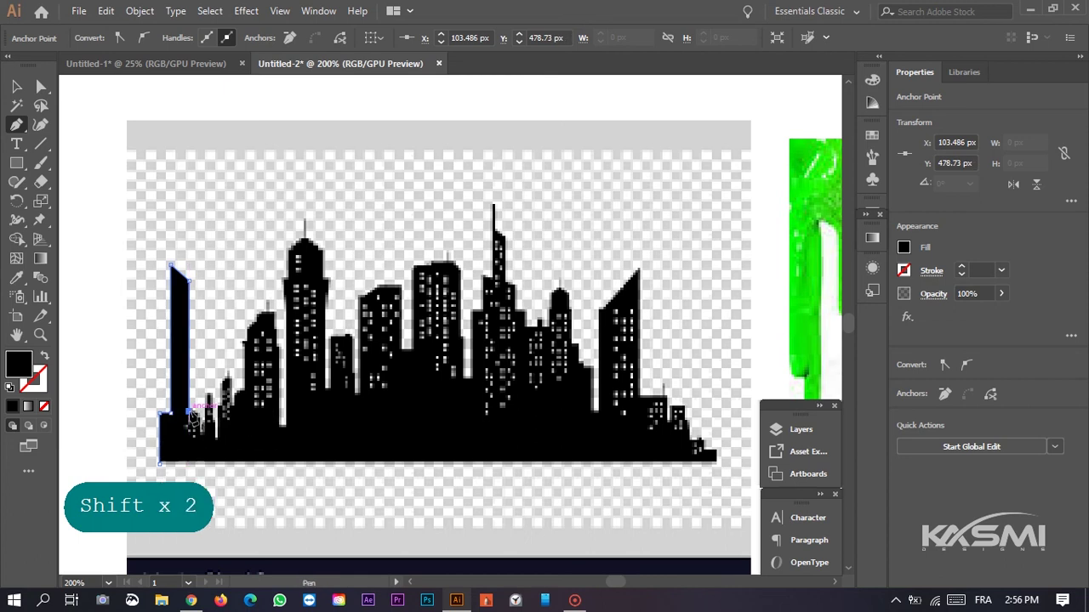
- Continue the skyline path around the two small buildings beside the first tower, giving the second a roof sloping up to the right
left_click(202, 415, "shift")
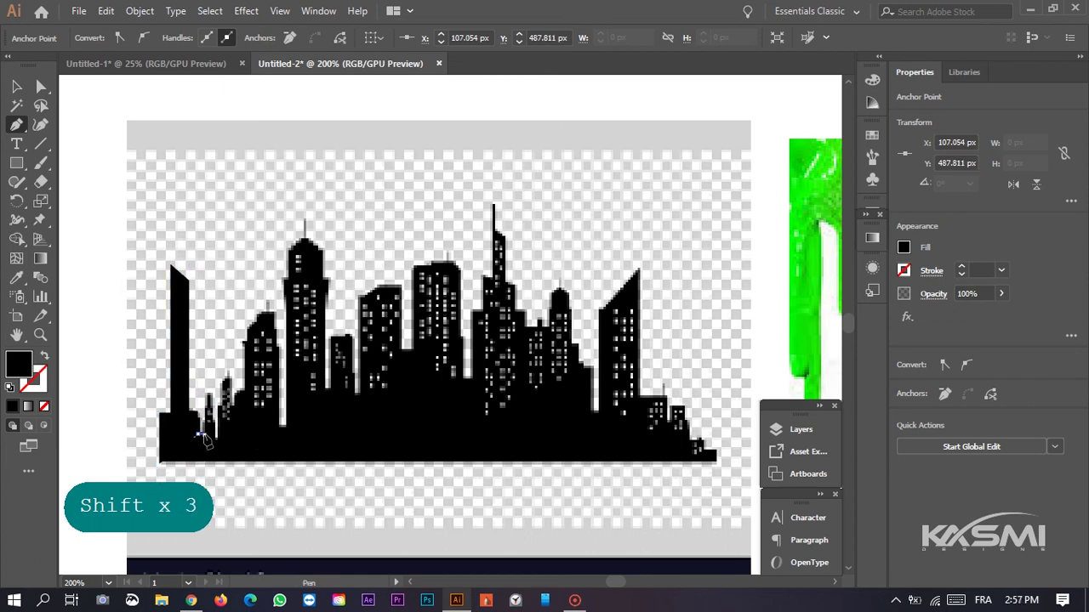
left_click(208, 394)
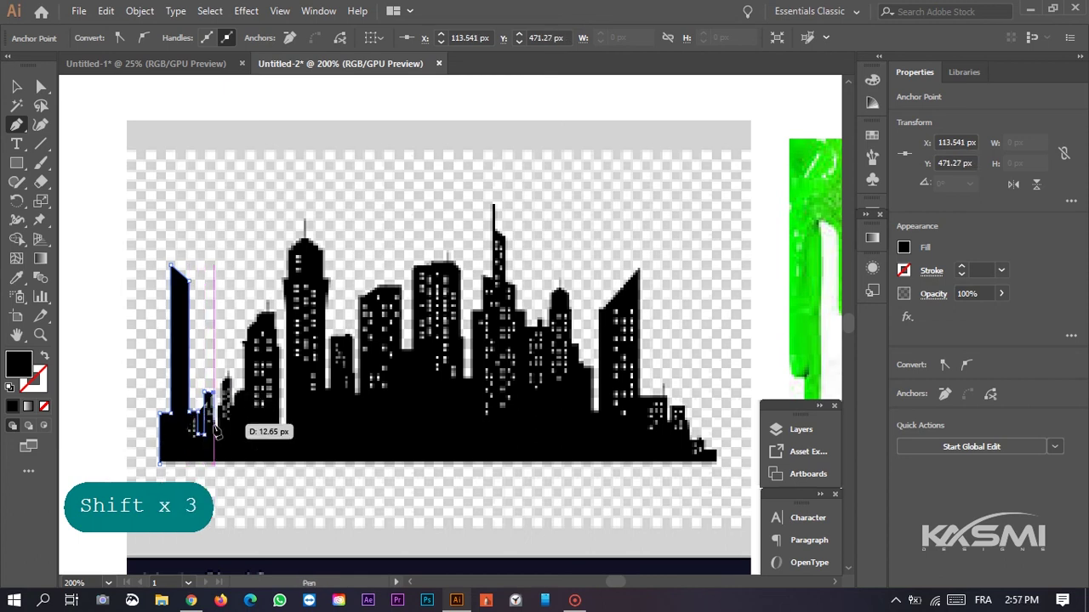
left_click(212, 430)
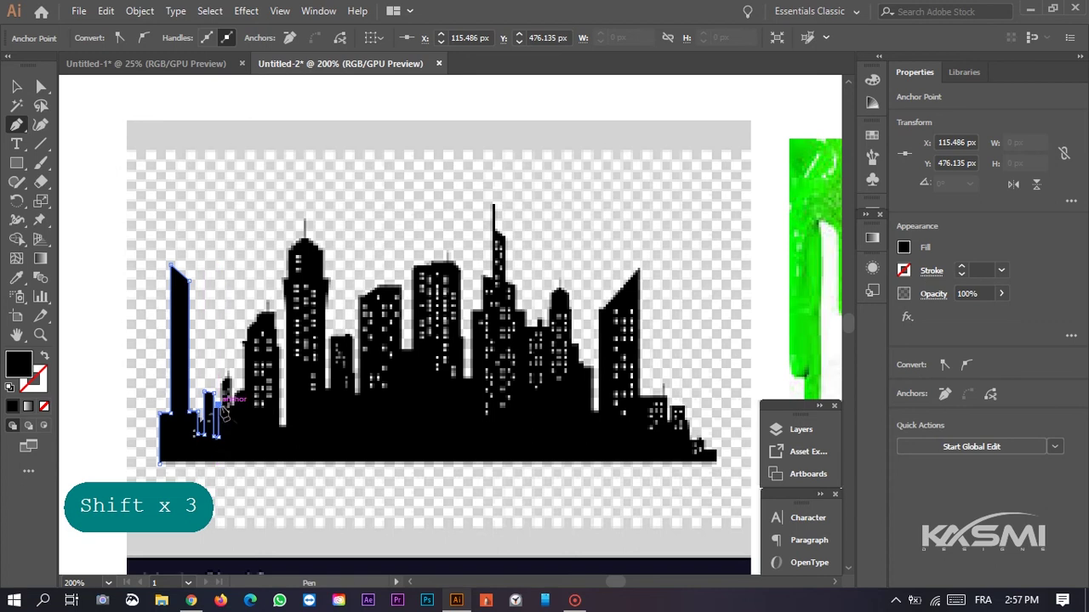
scroll(224, 409, "up", 2)
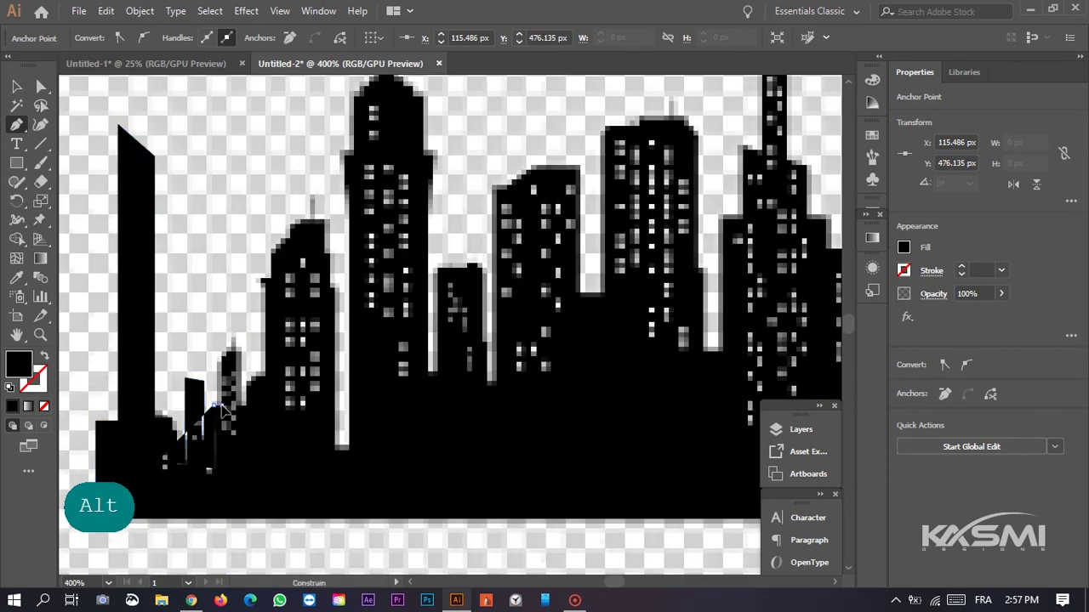
left_click(222, 405, "shift")
left_click(223, 357, "shift")
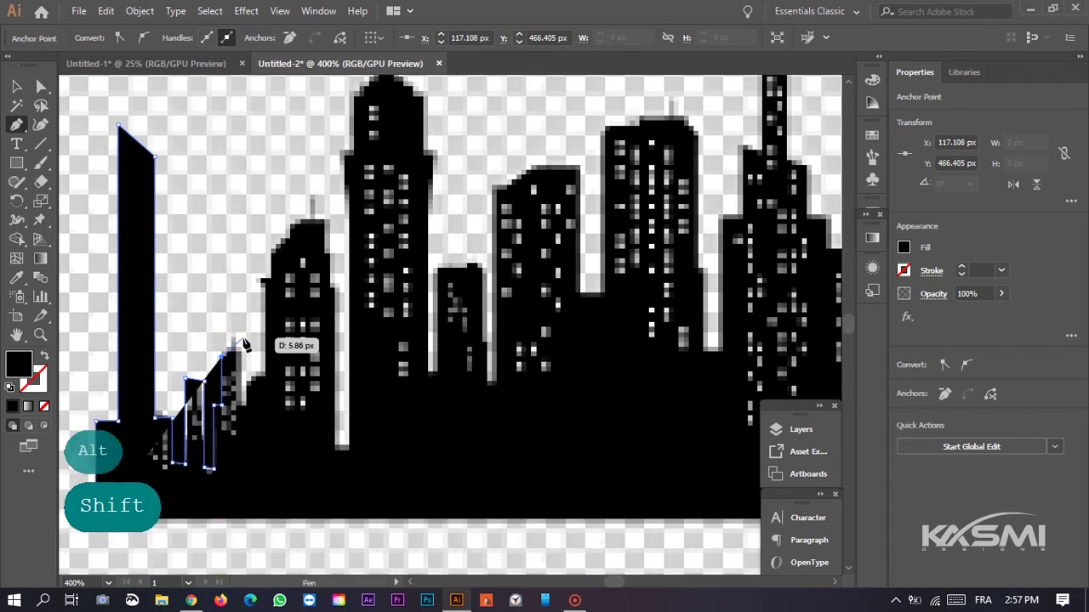
left_click(242, 334, "shift")
left_click(244, 405, "shift")
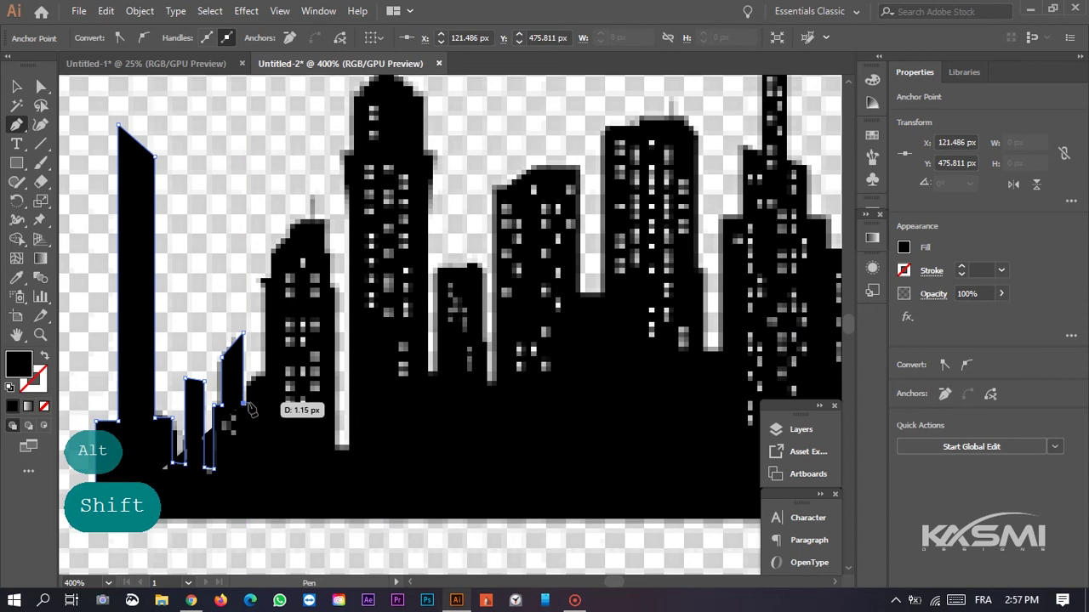
- Trace up the left side of the next building, following its stepped roofline with small right-angled segments
left_click(263, 403, "shift")
left_click(263, 274, "shift")
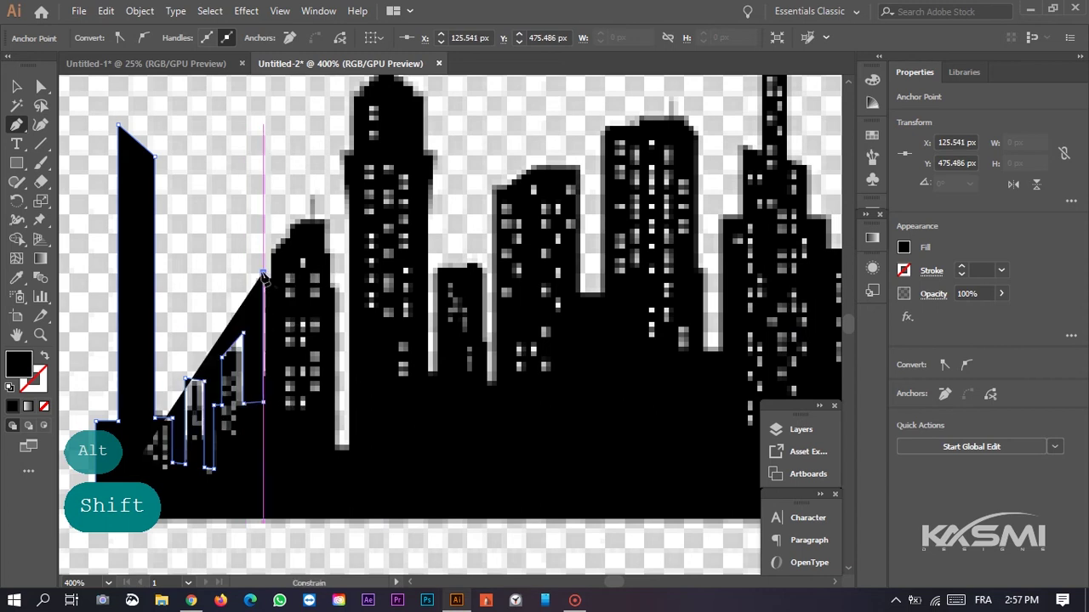
left_click(270, 273, "shift")
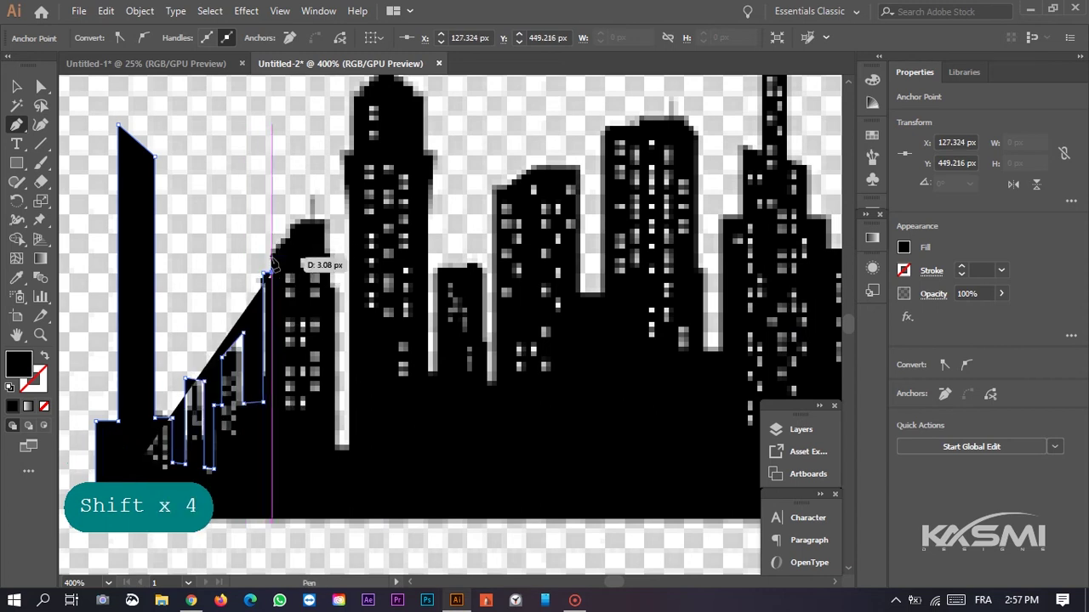
left_click(272, 252, "shift")
left_click(281, 245, "shift")
left_click(282, 235, "shift")
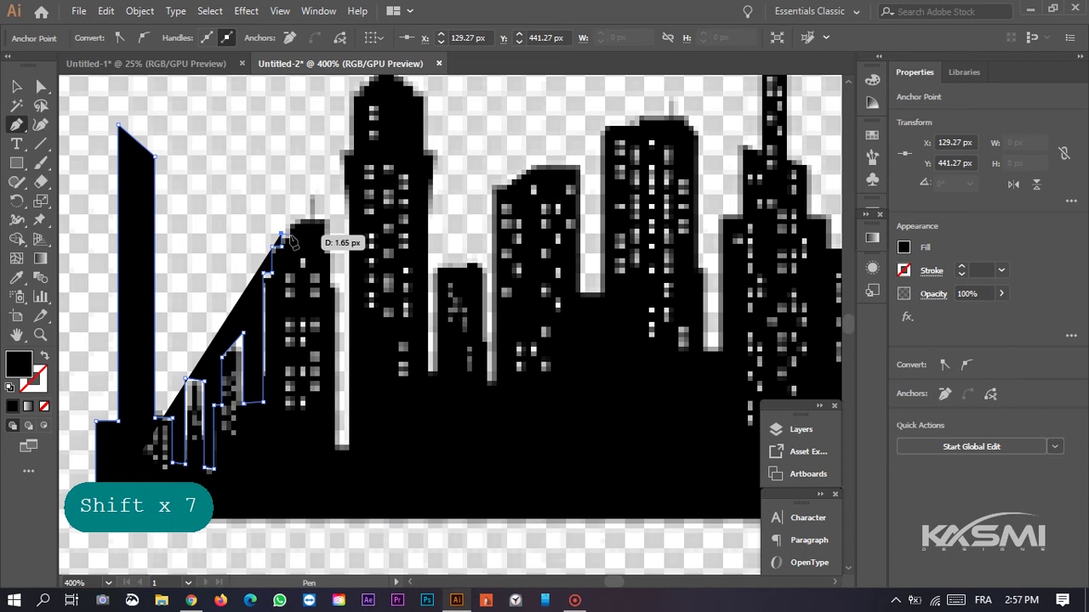
left_click(290, 224, "shift")
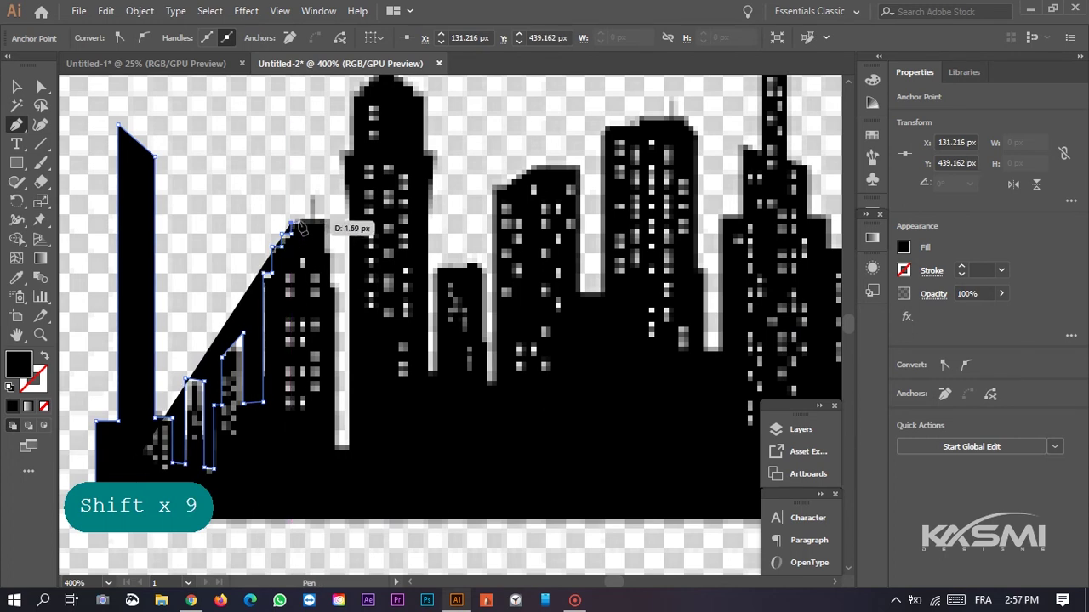
- Add a short block-shaped antenna to the stepped building, then trace its right side down and across the gap before the tallest left-hand tower
left_click(300, 221, "shift")
left_click(302, 190, "shift")
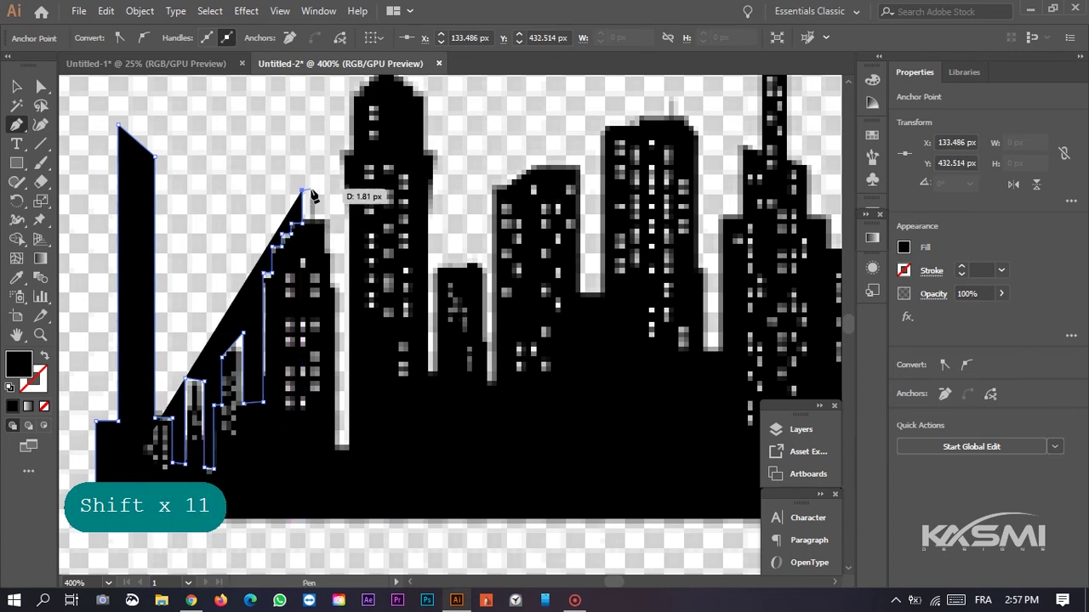
left_click(313, 190, "shift")
left_click(319, 227, "shift")
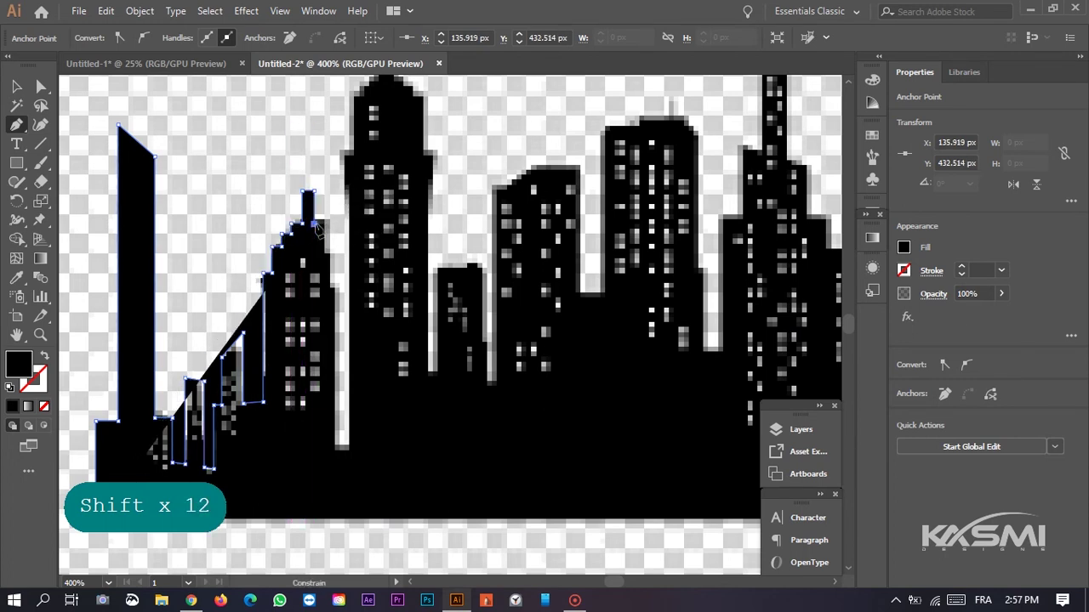
left_click(329, 225, "shift")
left_click(330, 256, "shift")
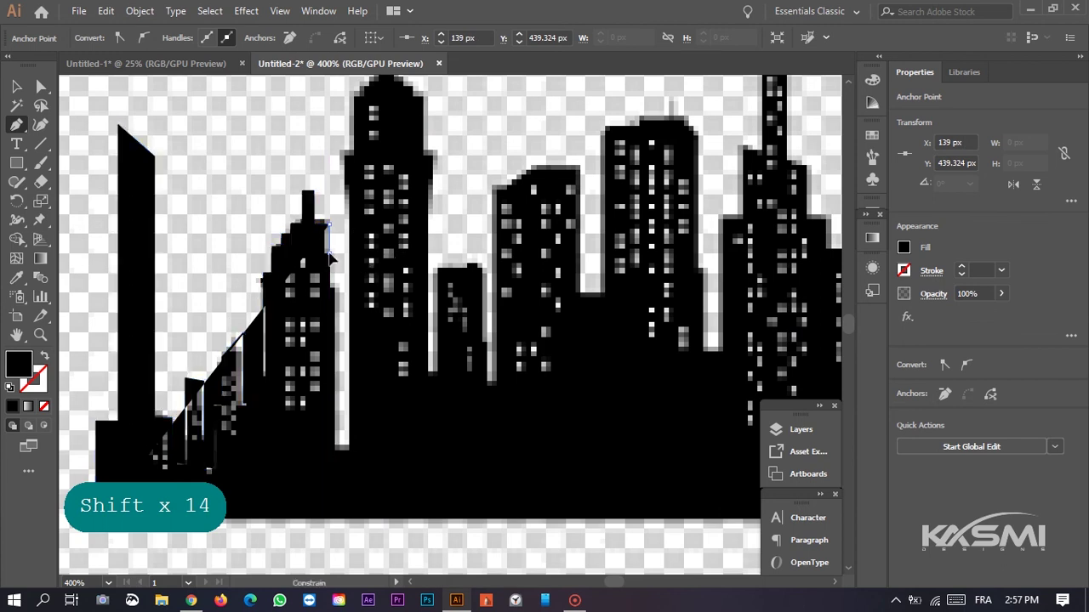
left_click(337, 447, "shift")
left_click(351, 455, "shift")
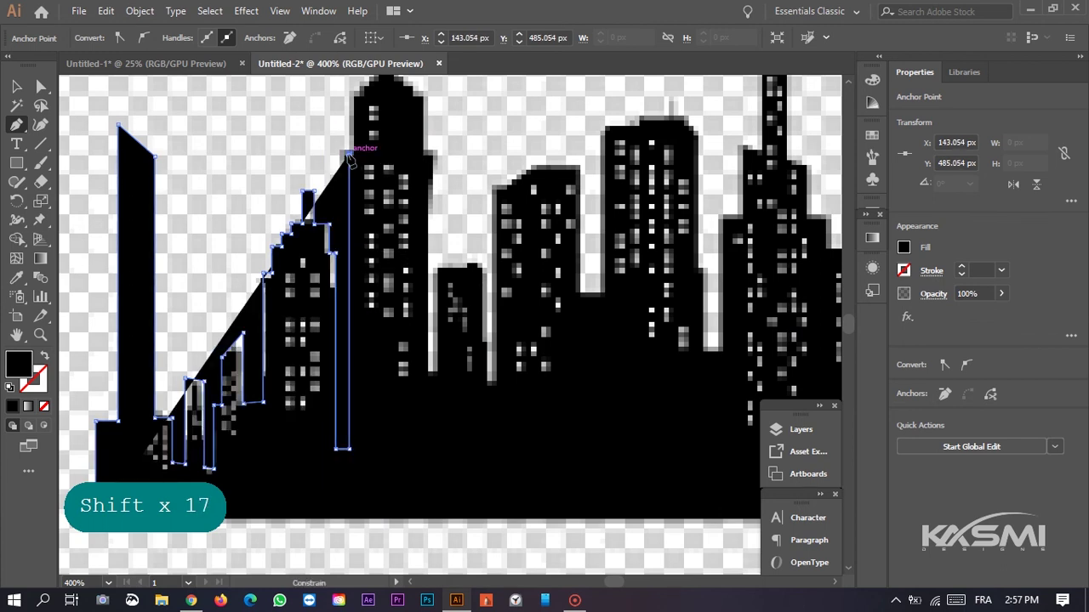
- Trace up the left side of the domed tower with stepped corners, ending at the top of its thin spire
left_click(351, 155, "shift")
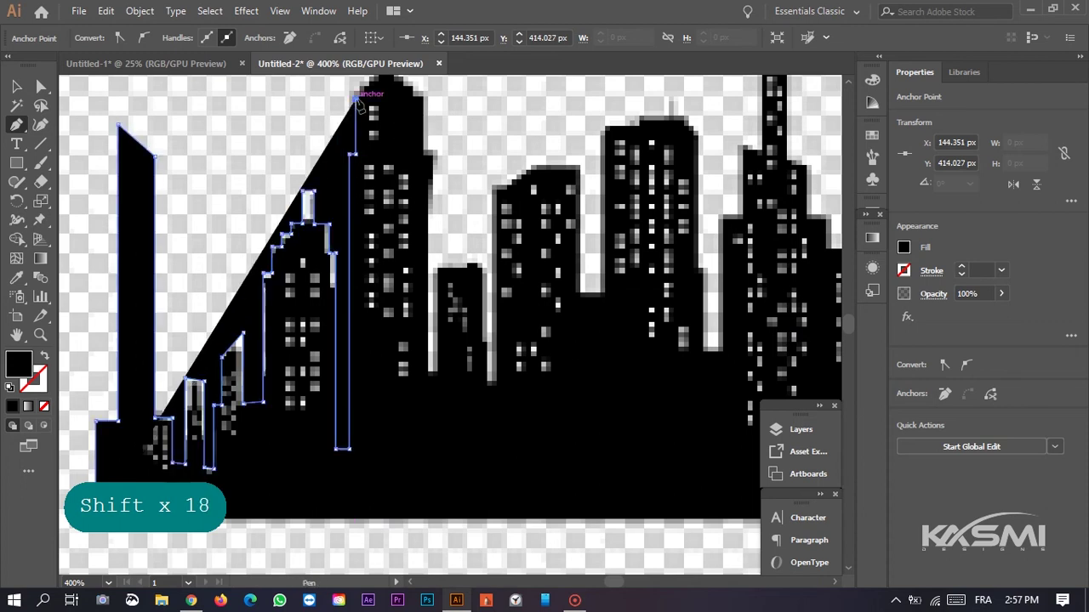
left_click_drag(365, 100, 370, 293)
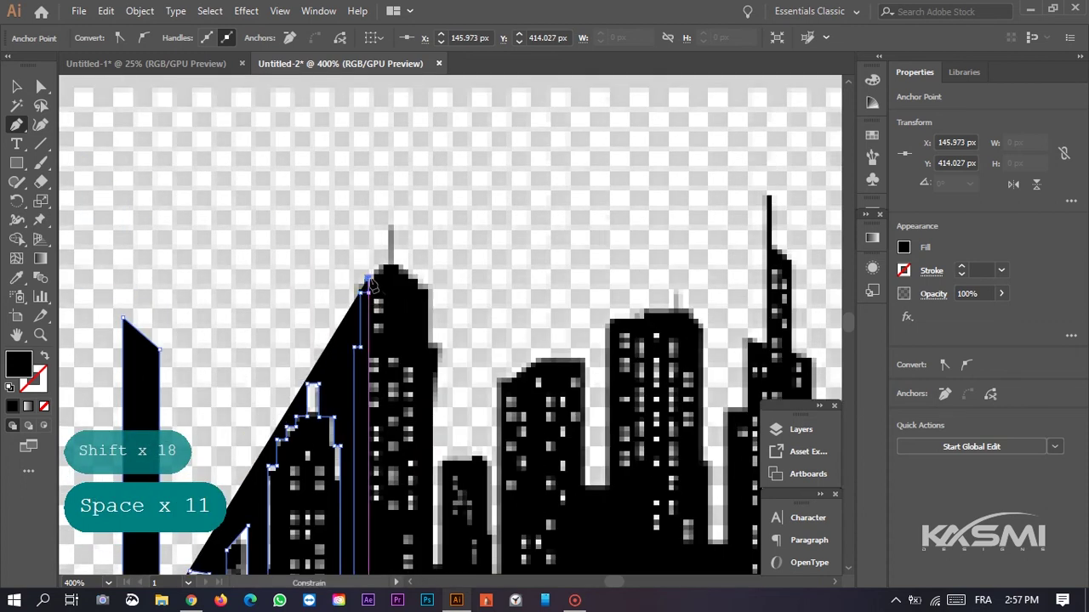
left_click(375, 269)
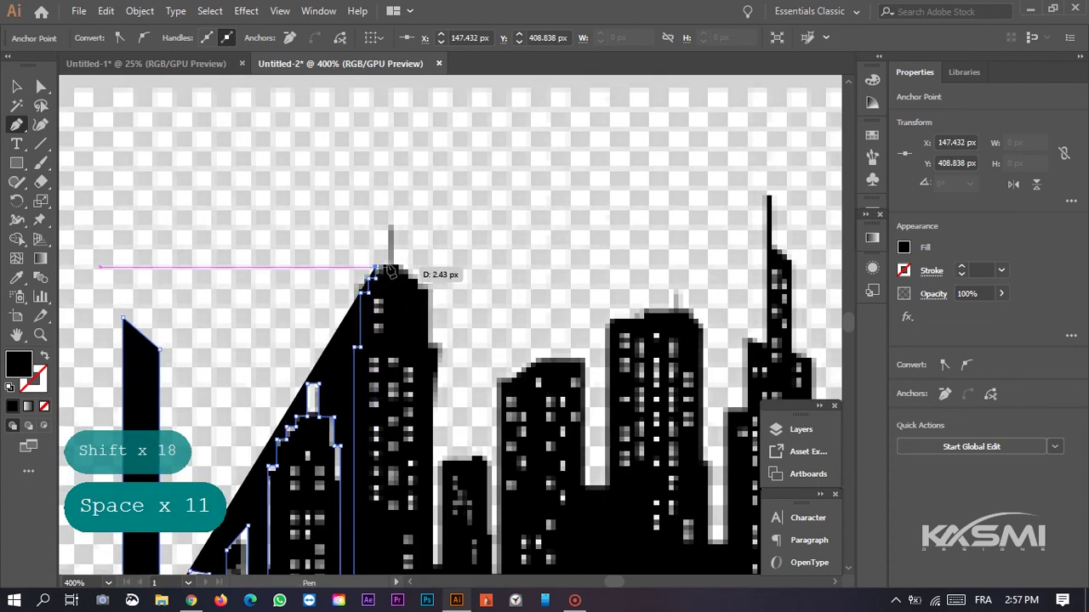
left_click(389, 226)
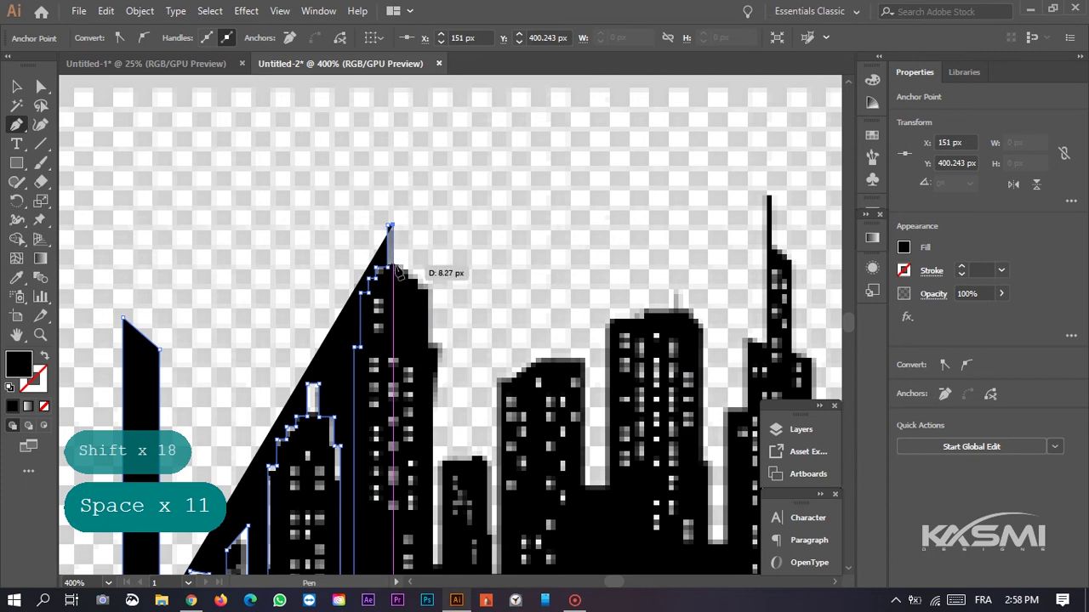
- Trace down from the domed tower's spire with mirrored roof steps and a shoulder, ending in the gap at its right base
left_click(393, 266)
left_click(404, 266)
left_click(404, 277)
left_click(414, 276)
left_click(414, 284)
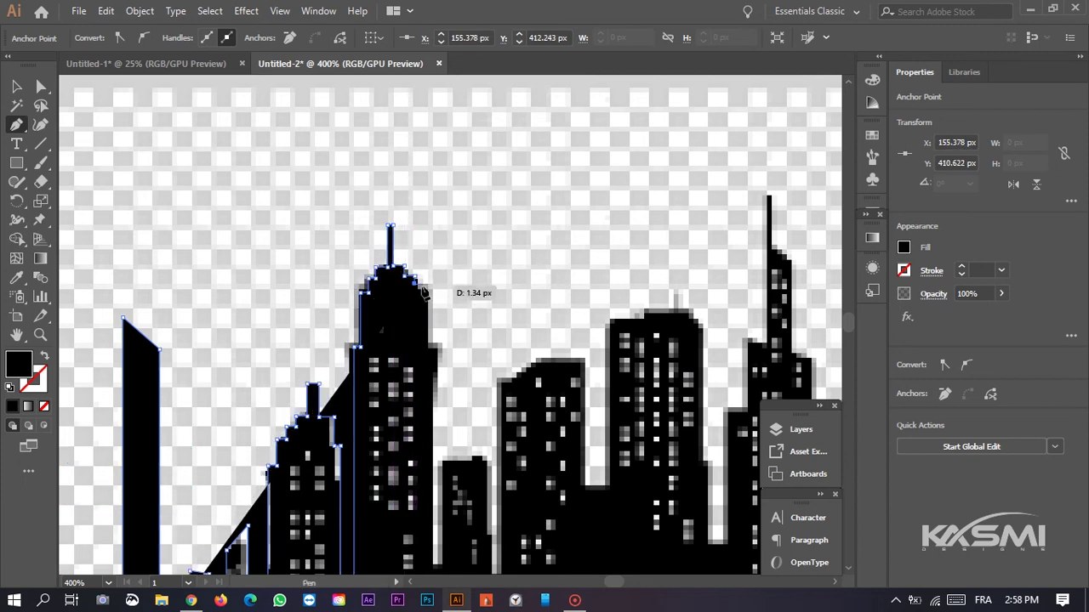
left_click(427, 286)
left_click(438, 347)
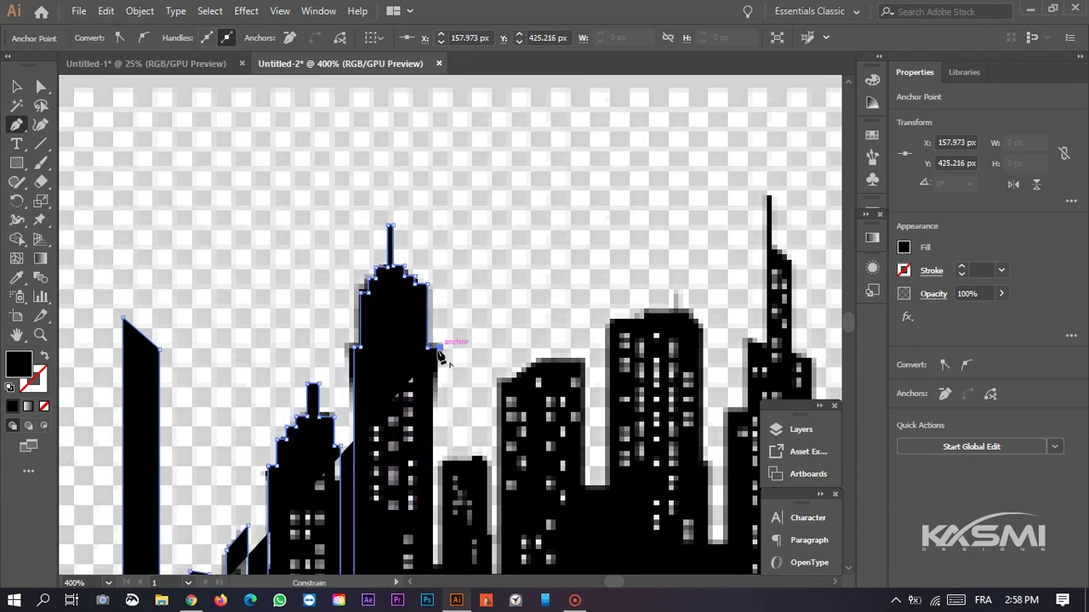
left_click(441, 566)
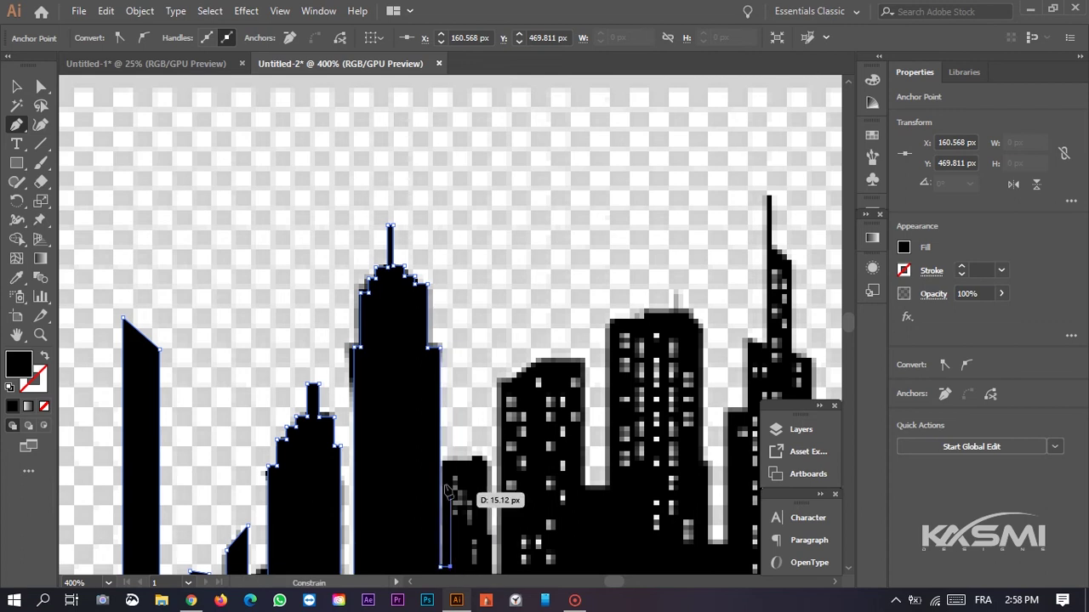
- Outline the short building right of the domed tower, including its small rooftop block and the narrow step on its right side
left_click(450, 462)
left_click(473, 459)
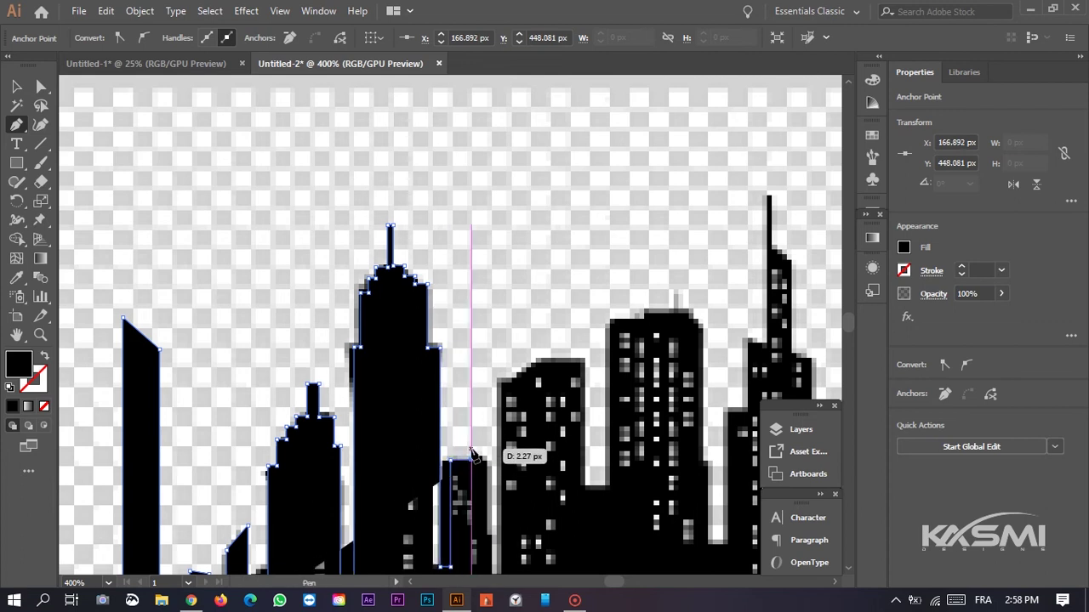
left_click(481, 461)
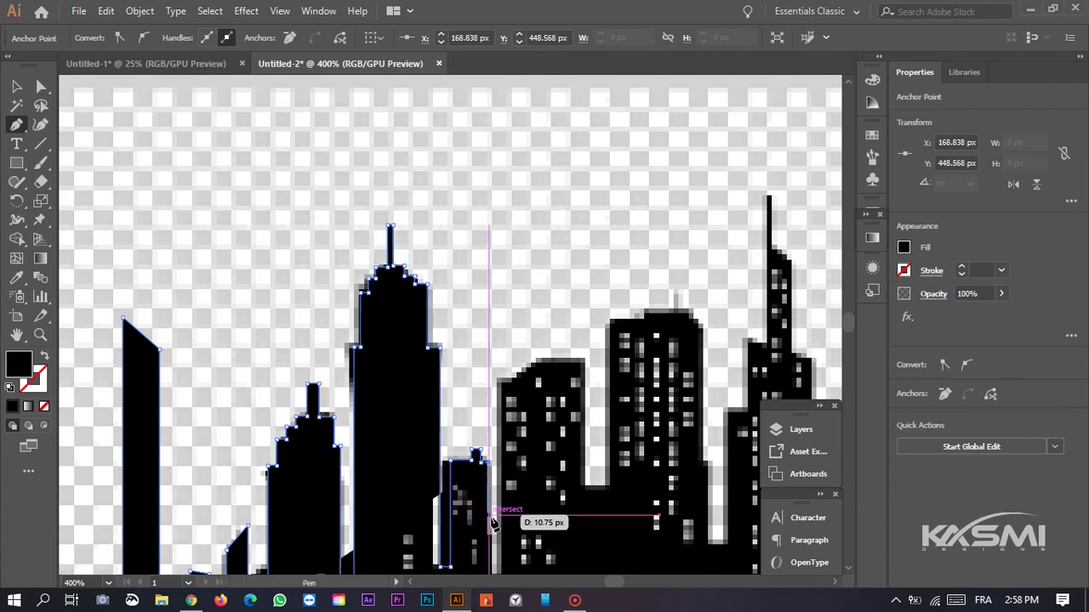
left_click(489, 537)
left_click(494, 537, "shift")
left_click_drag(495, 536, 434, 396)
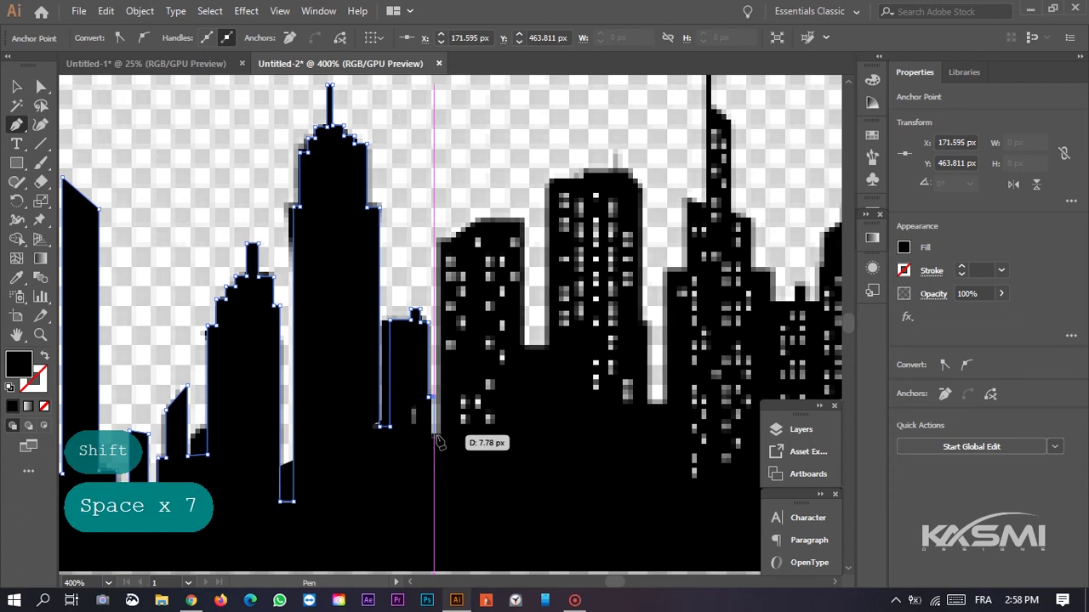
- Outline the next flat-roofed building with a sloped left roof corner, continuing down its right side and across the gap
left_click_drag(441, 242, 481, 225)
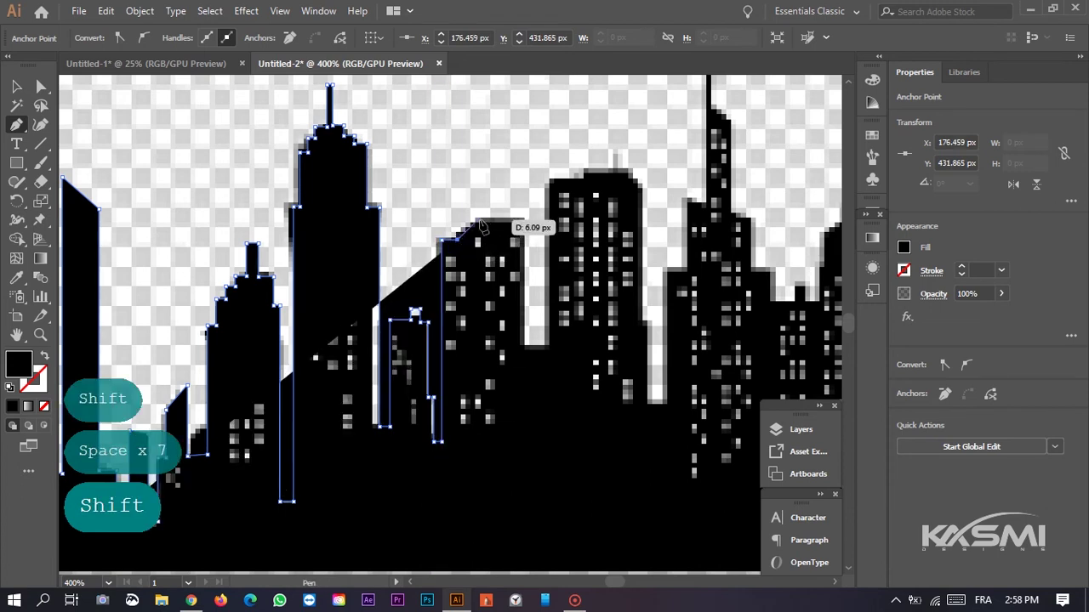
left_click(524, 219, "shift")
left_click(524, 342, "shift")
left_click(548, 342, "shift")
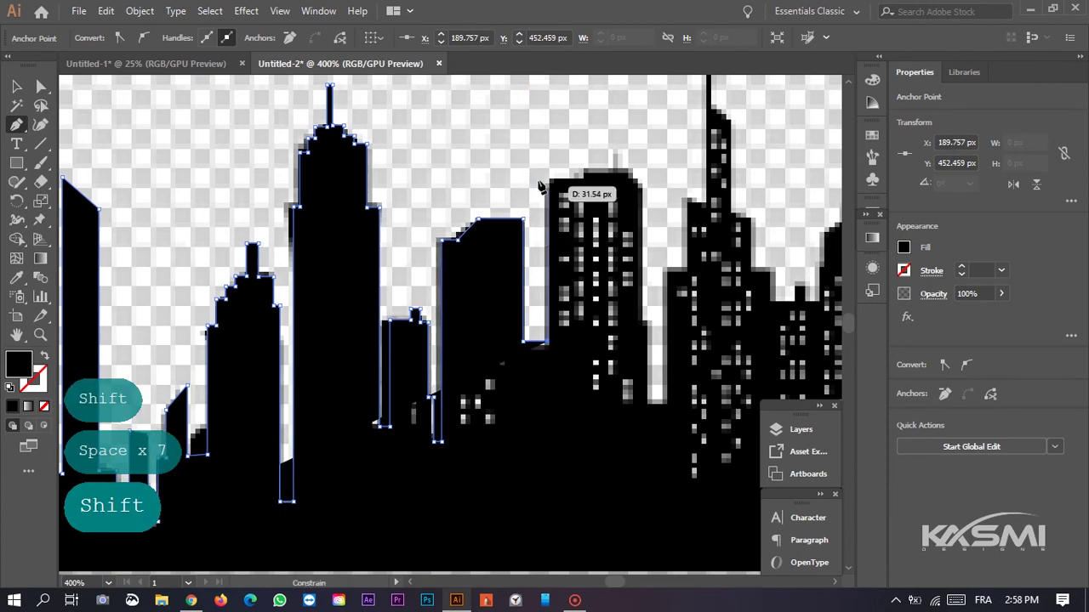
- Outline the flat-topped building with a raised roof section, following its stepped right side down and across the gap
left_click(548, 183)
left_click(580, 173)
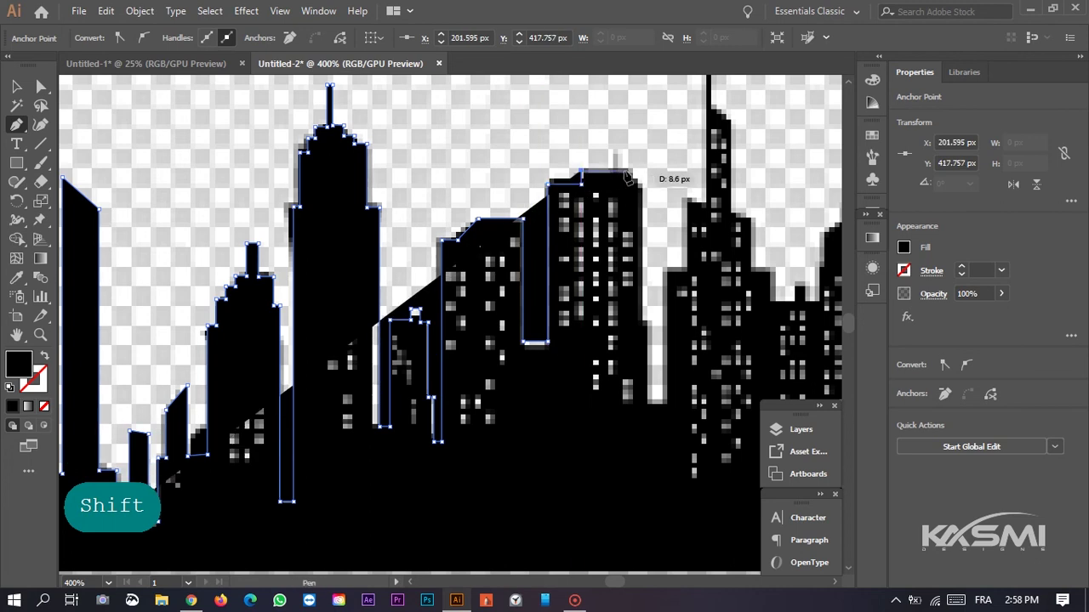
left_click(633, 172)
left_click(642, 181)
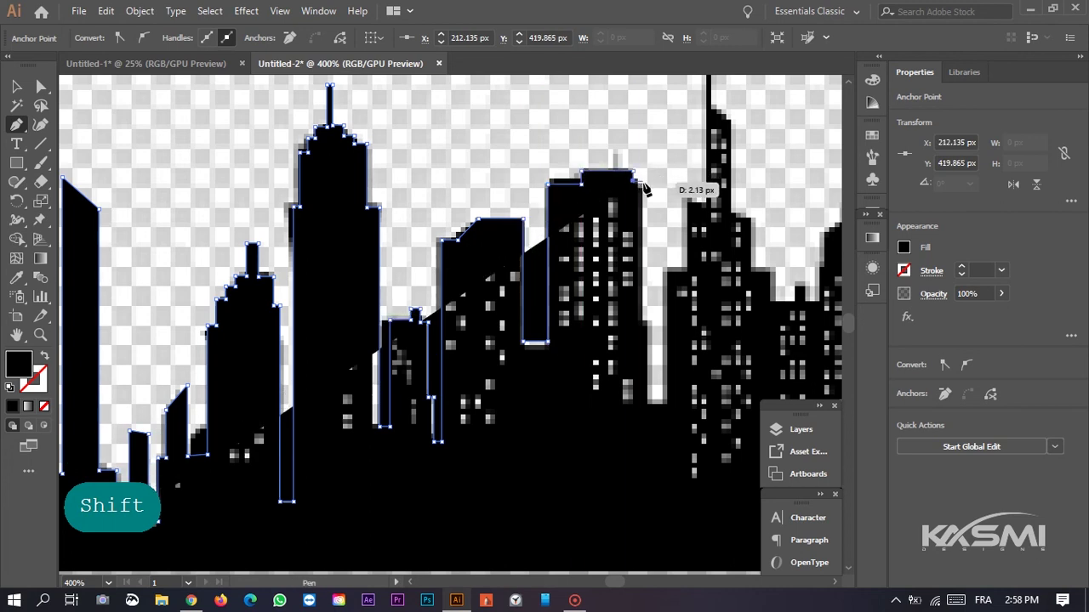
left_click(644, 322)
left_click(650, 322, "shift")
left_click(652, 402, "shift")
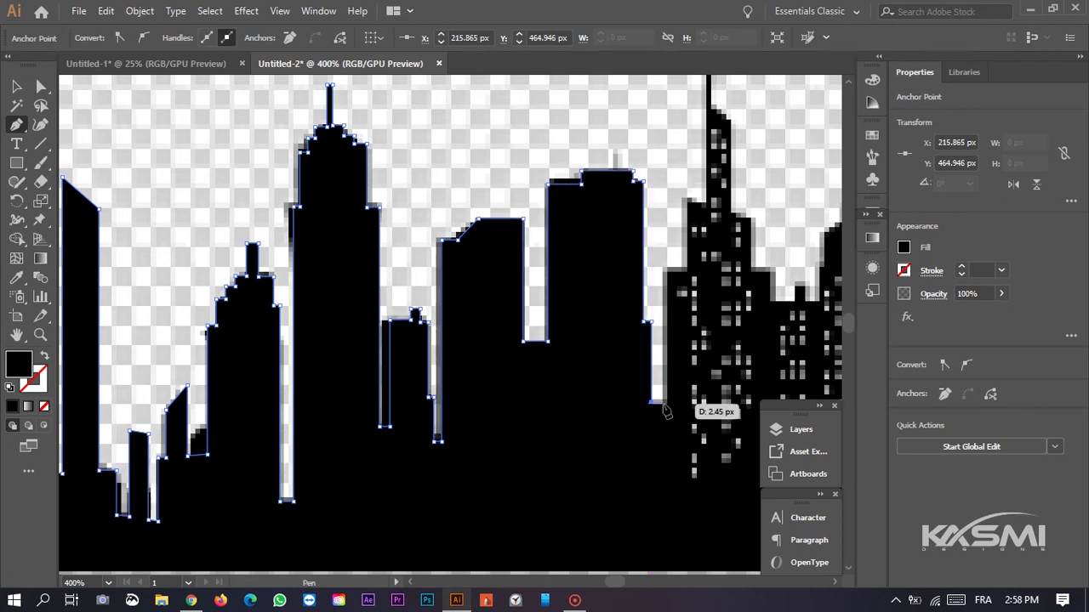
left_click(666, 402, "shift")
- Trace up the stepped left side of the tallest spired tower, ending across the tip of its thin spire
left_click(664, 270)
left_click(687, 270)
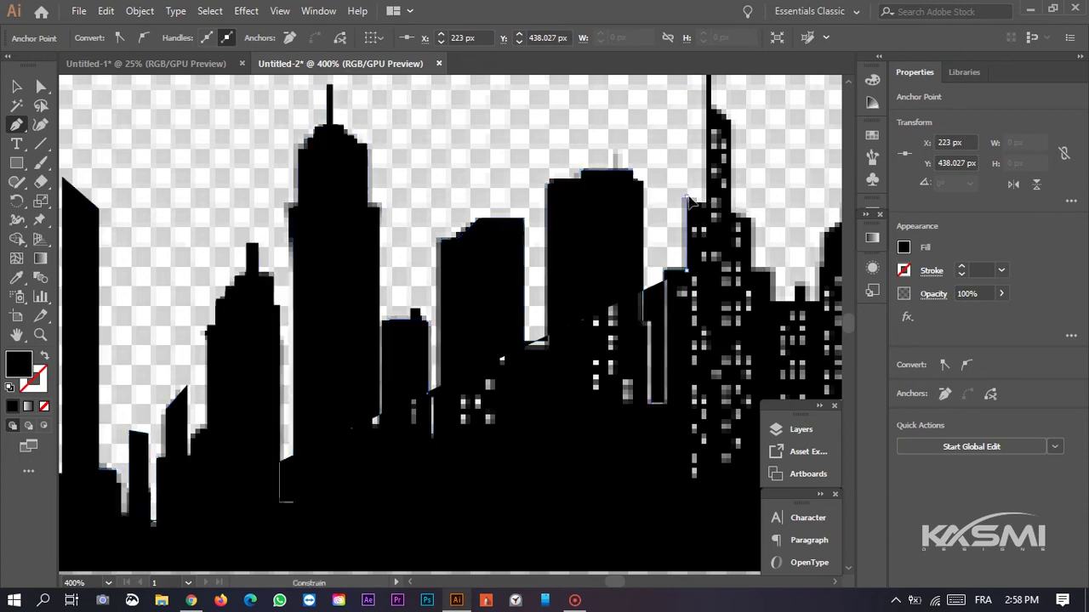
left_click(686, 196)
key("shift")
key("shift")
key("space")
left_click_drag(714, 95, 689, 216)
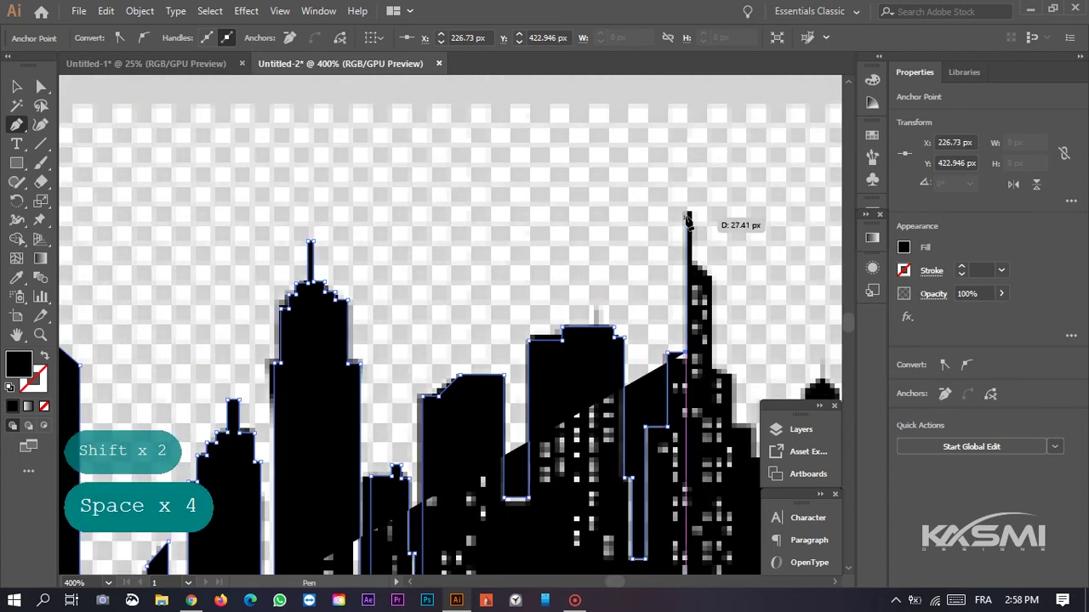
left_click(687, 210, "shift")
left_click(691, 209)
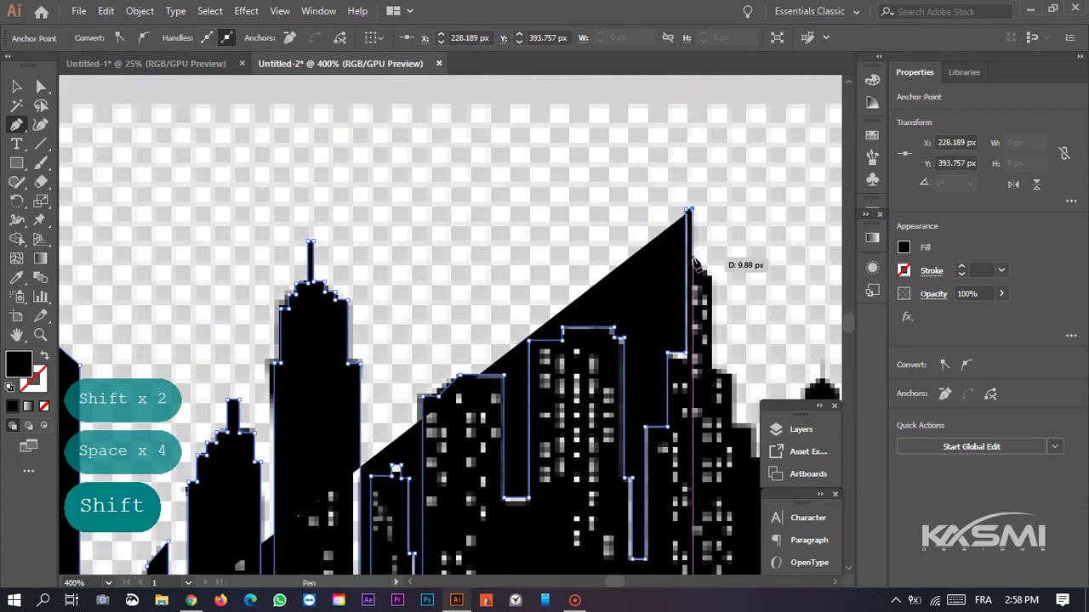
- Trace down the spired tower's right side, following its sloped shoulder and setbacks to the adjoining low roof
left_click(691, 266, "shift")
left_click(712, 283)
left_click(717, 369, "shift")
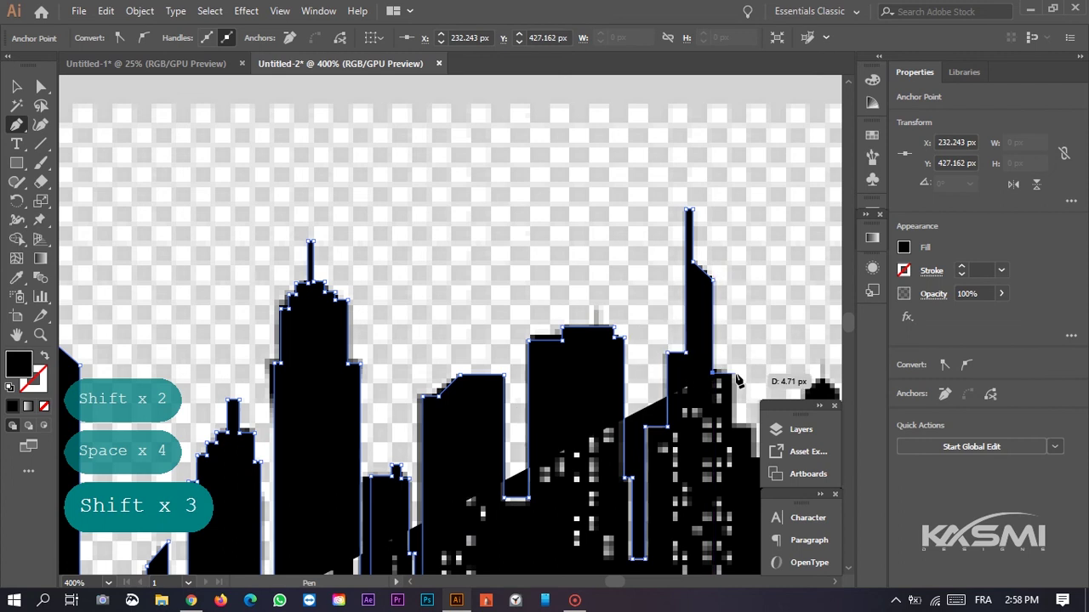
left_click(731, 374, "shift")
left_click(731, 427, "shift")
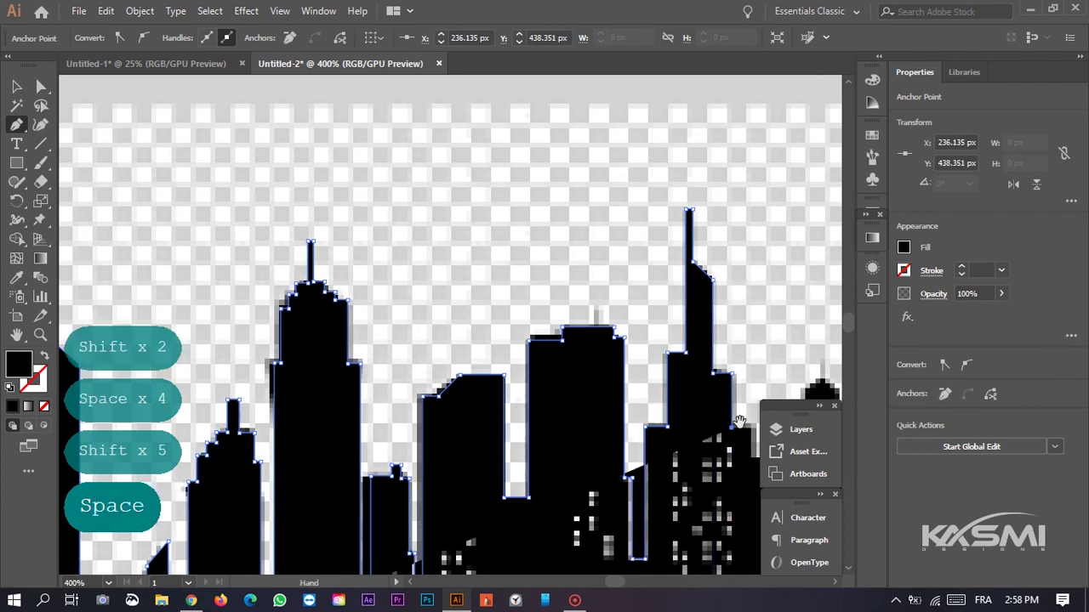
left_click_drag(746, 433, 499, 335)
left_click(506, 330, "shift")
left_click(506, 359, "shift")
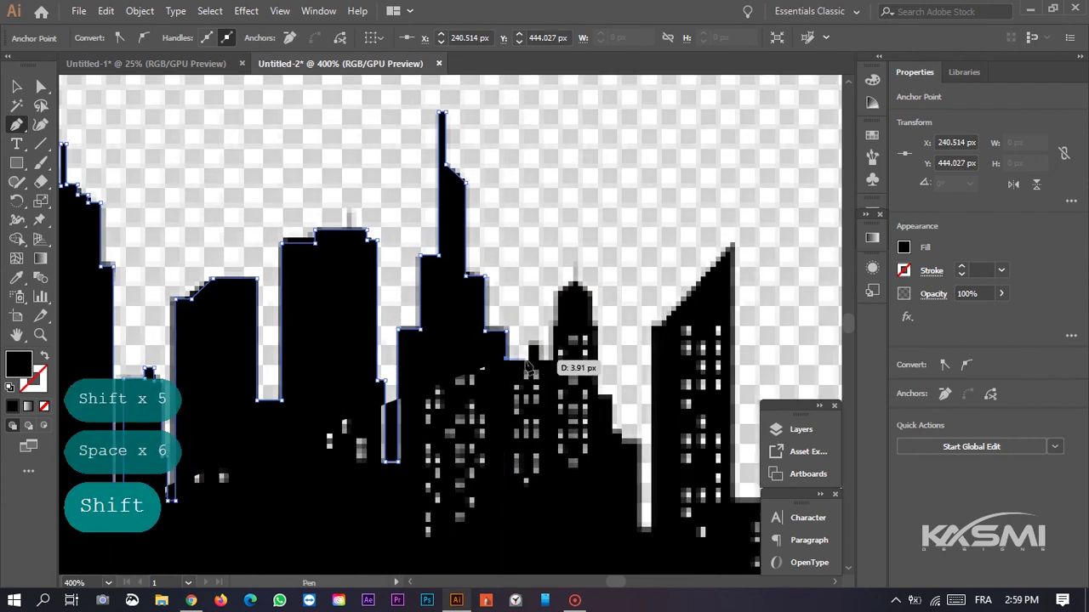
- Outline the low roof right of the spired tower, including its small raised block, up to the next tower
left_click(527, 359, "shift")
left_click(526, 342, "shift")
left_click(539, 341, "shift")
left_click(540, 360, "shift")
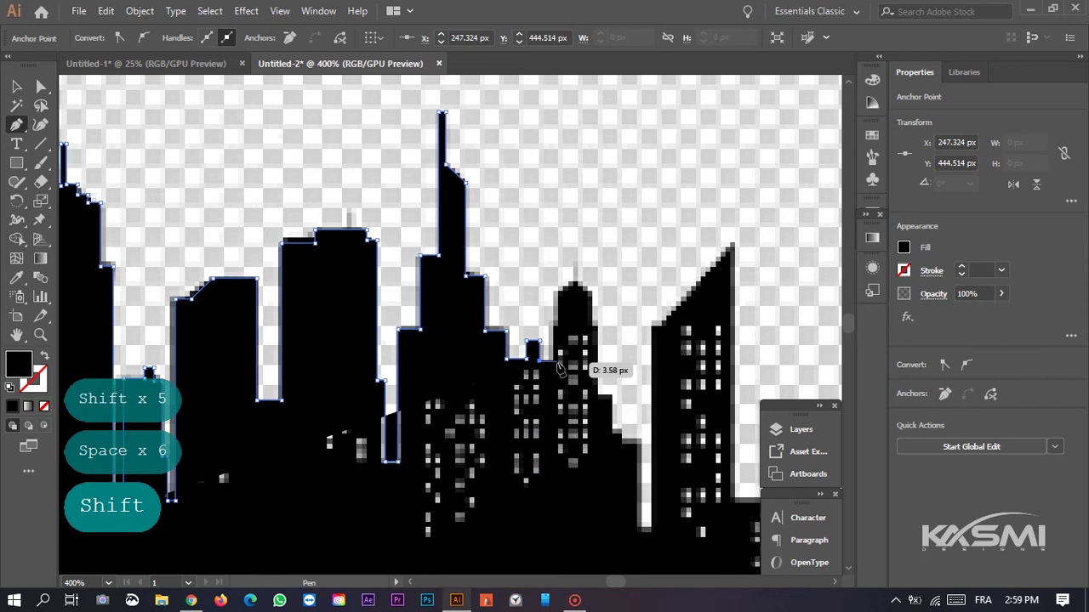
left_click(557, 361, "shift")
- Outline the narrow tower with a simplified pointed roof, continuing down its right side and over the stepped ledge
left_click(557, 321, "shift")
left_click(557, 293, "shift")
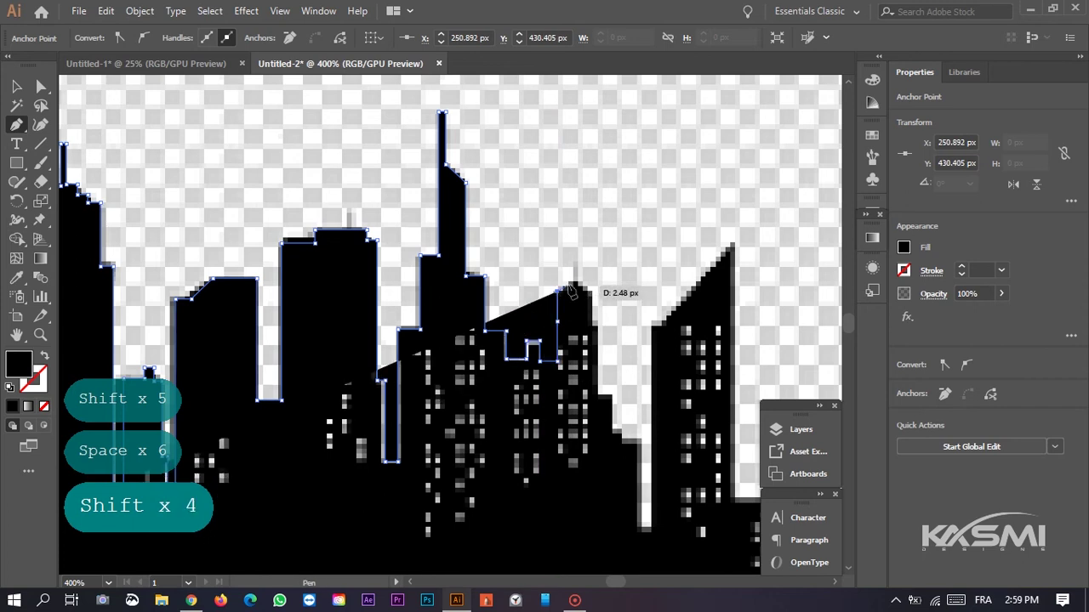
left_click(575, 274, "shift")
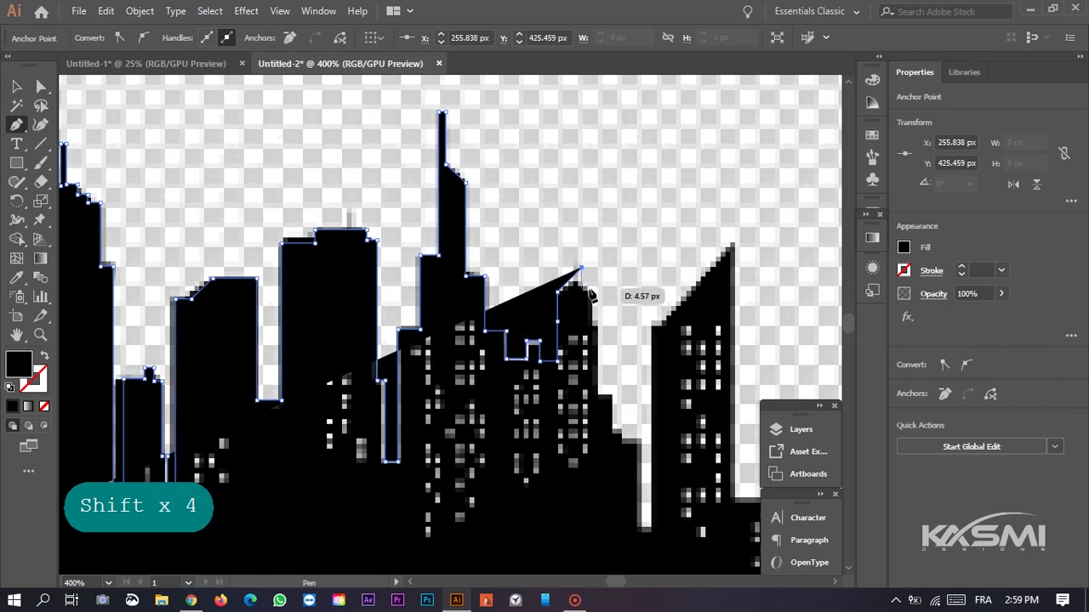
left_click(602, 294, "shift")
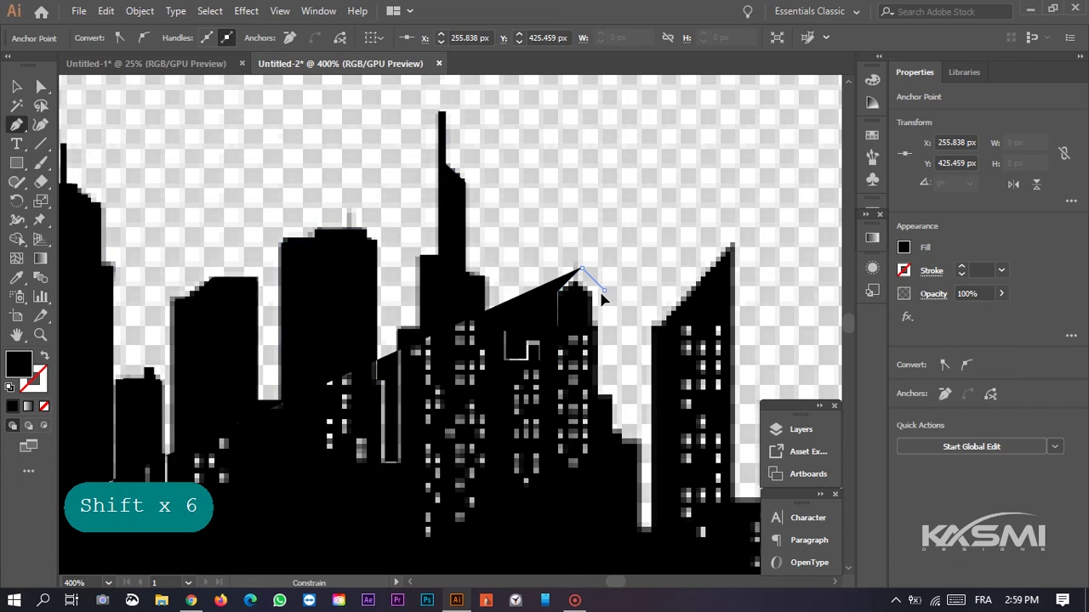
left_click(606, 396, "shift")
left_click(627, 395, "shift")
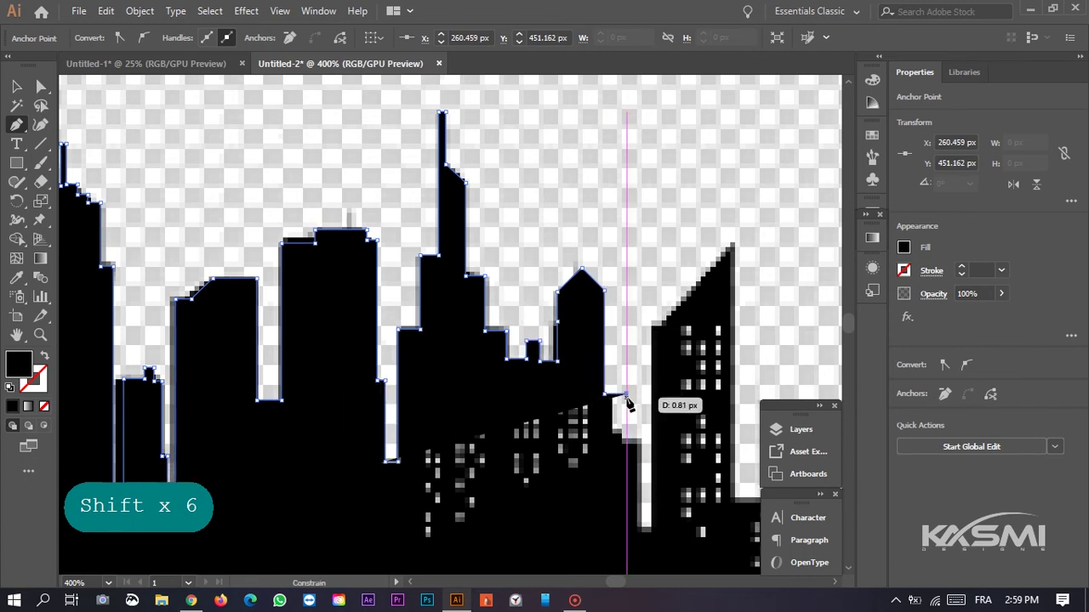
left_click(628, 441, "shift")
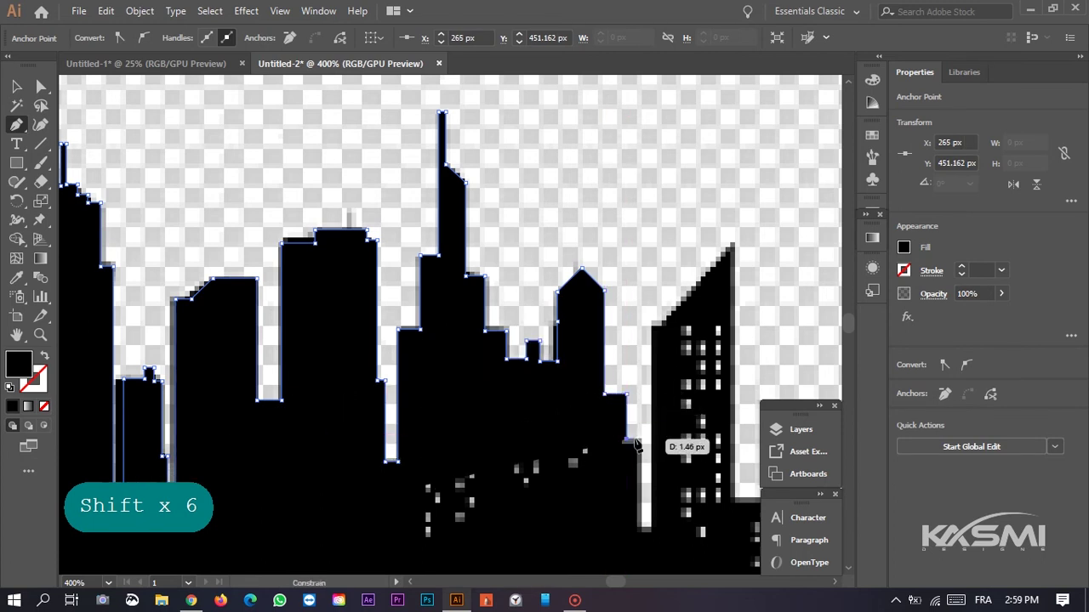
- Trace down into the narrow gap and outline the slanted-roof building up to its peak and down its right side
left_click(639, 530, "shift")
left_click(651, 530, "shift")
left_click(651, 327, "shift")
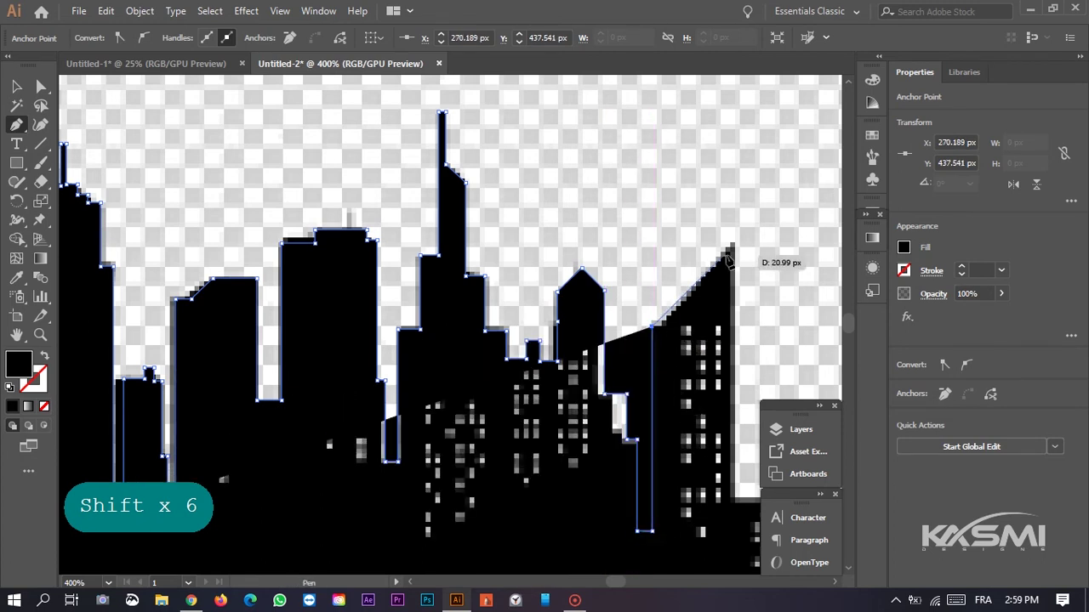
left_click(733, 246, "shift")
left_click(735, 499, "shift")
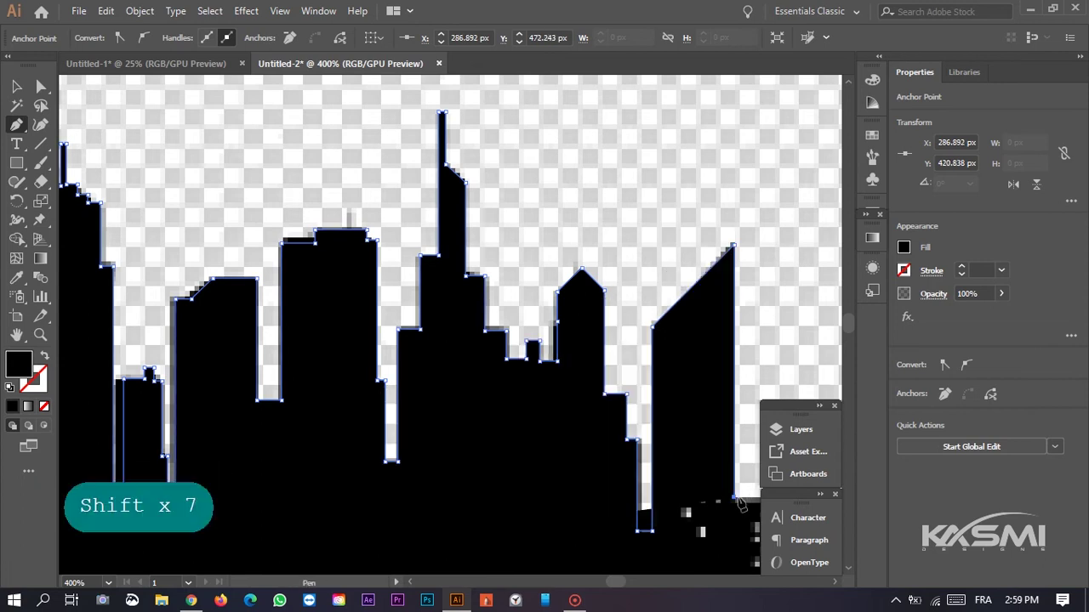
- Trace the low roof at the right end, drop to the baseline, and close the skyline along its base
left_click_drag(789, 505, 399, 425)
left_click(398, 420, "shift")
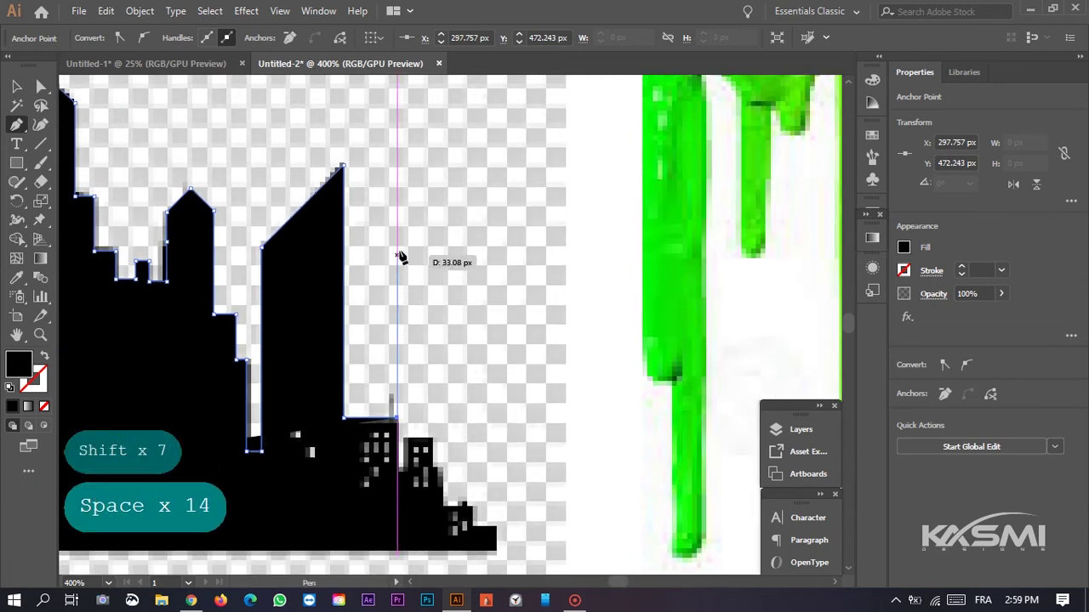
left_click(398, 551, "shift")
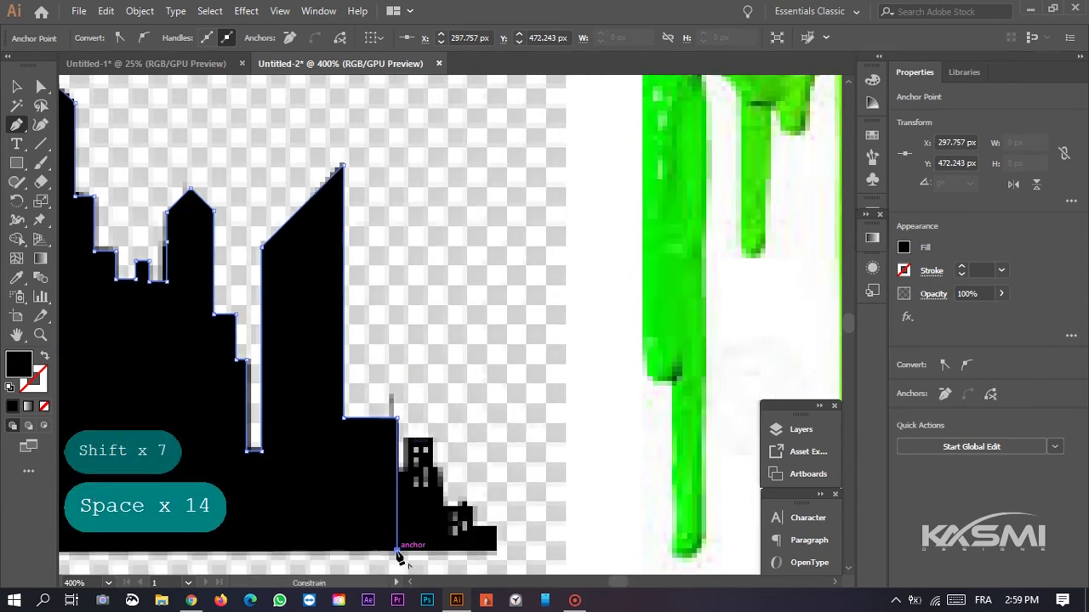
scroll(403, 553, "down", 2, "alt")
left_click_drag(403, 553, 719, 383)
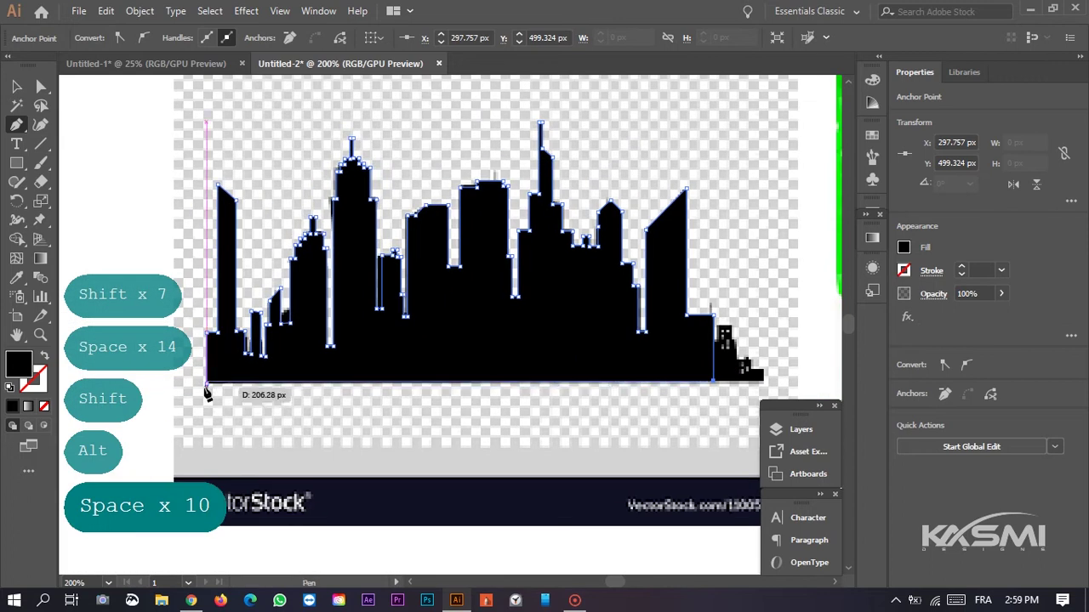
left_click(206, 384, "shift")
- Move the traced skyline off the reference image to the empty area below it and deselect it
left_click(16, 87)
left_click(117, 165)
scroll(437, 286, "down", 1, "alt")
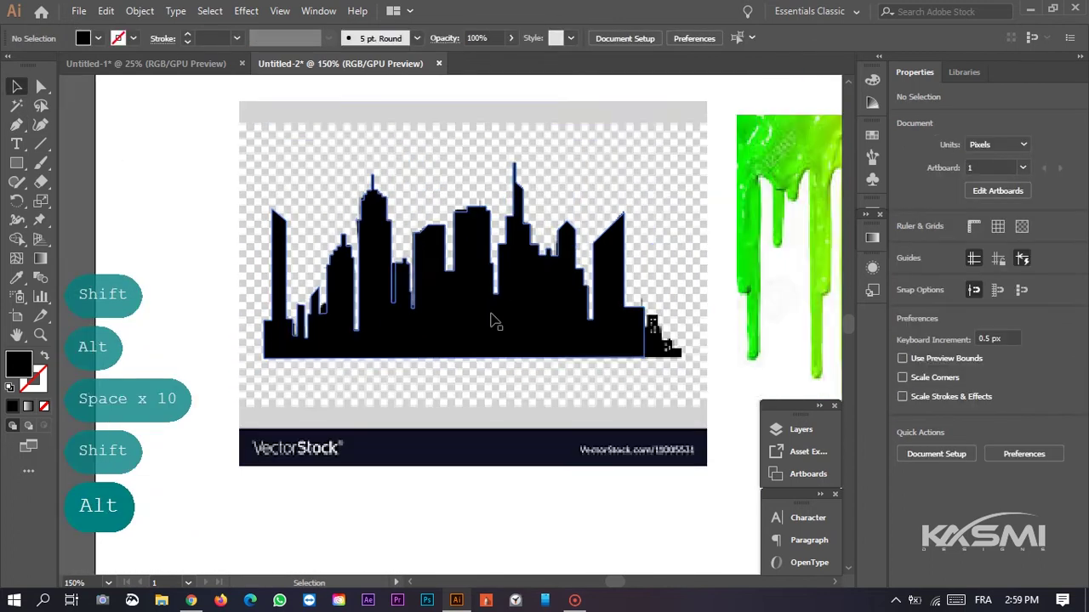
left_click(492, 316)
key("space")
scroll(559, 391, "down", 3, "alt")
left_click_drag(559, 391, 450, 294)
mouse_move(423, 248)
left_mouse_down()
mouse_move(468, 413)
mouse_move(431, 469)
left_mouse_up()
left_click(568, 394)
left_click(461, 265)
left_click(478, 336)
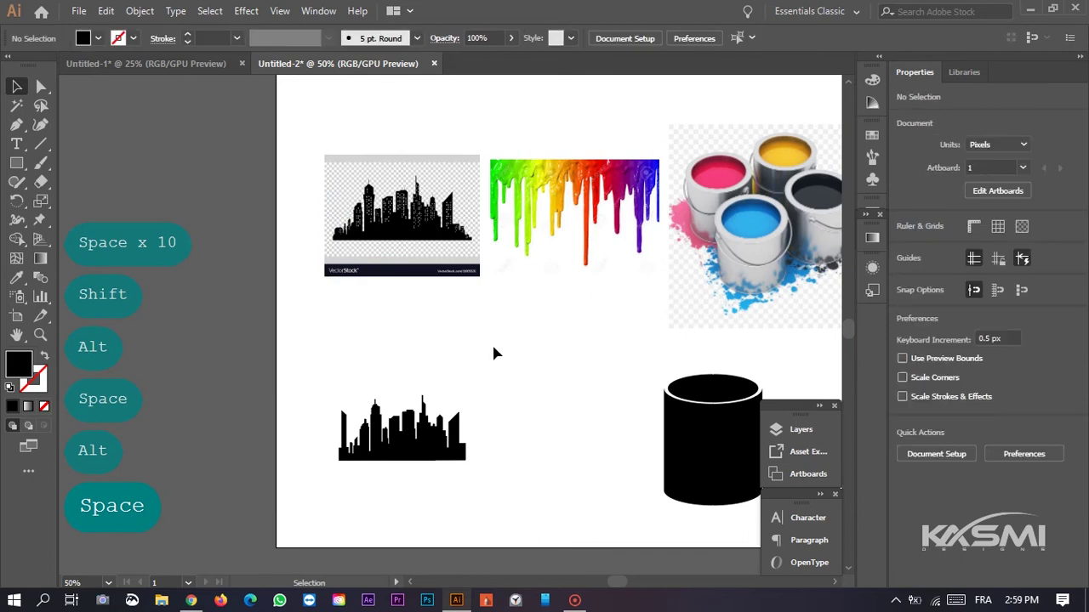
- Try the skyline over the rainbow paint drips image, enlarged to about 279 × 144 px
left_click(550, 229)
left_click_drag(432, 422, 542, 389)
left_click_drag(545, 387, 672, 285)
scroll(610, 263, "up", 3)
left_click_drag(610, 263, 622, 424)
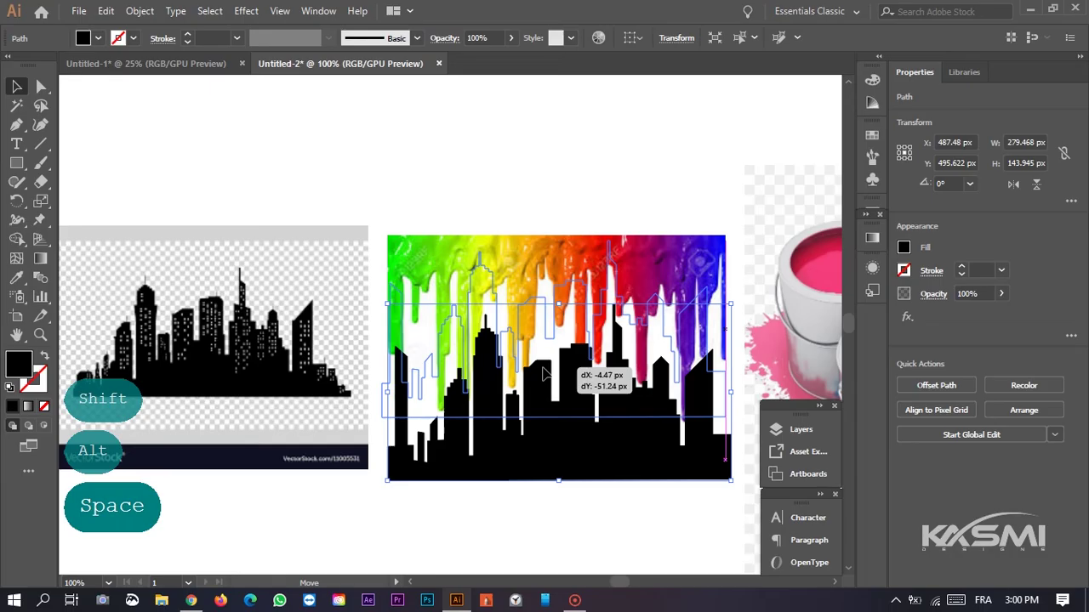
left_click_drag(569, 362, 407, 281)
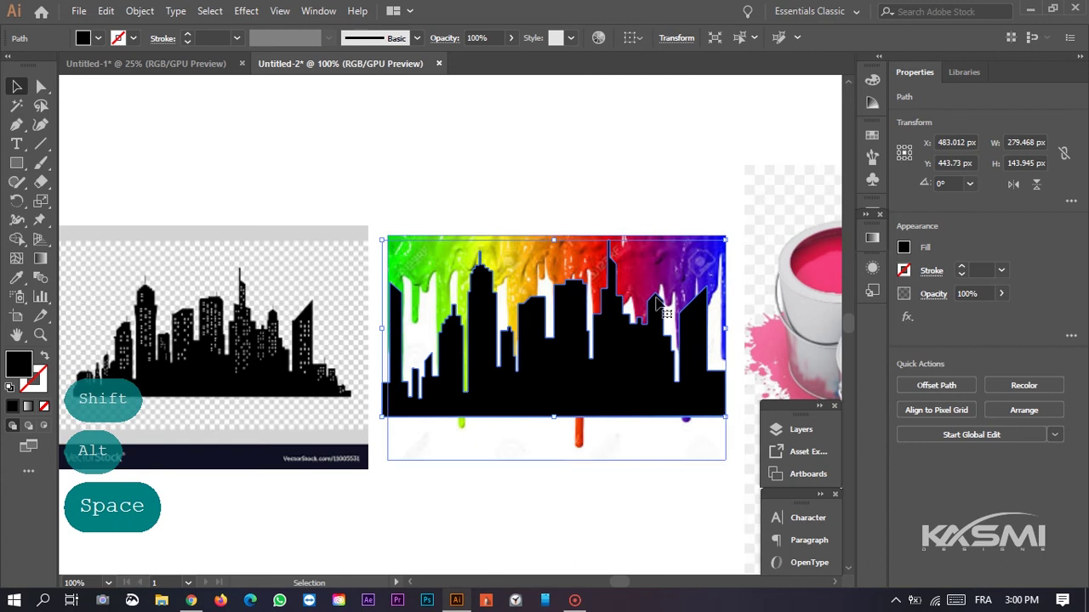
- Move the skyline off the paint drips image to the lower left of the artboard
left_click_drag(643, 368, 517, 528)
scroll(508, 478, "down", 2)
left_click_drag(508, 478, 485, 242)
scroll(511, 296, "down", 1)
left_click_drag(514, 350, 574, 350)
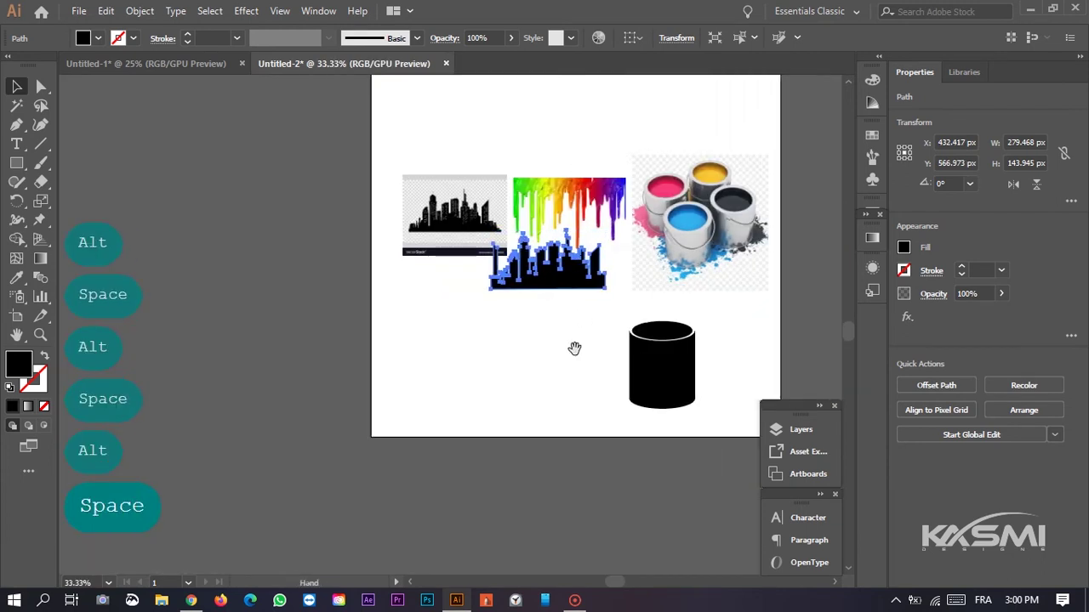
left_click_drag(546, 281, 464, 396)
- Move the rainbow paint drips image between the skyline reference and the traced skyline
left_click(584, 217)
left_click_drag(585, 220, 552, 316)
key("ctrl+c")
key("ctrl+v")
key("BackSpace")
left_click_drag(450, 292, 475, 307)
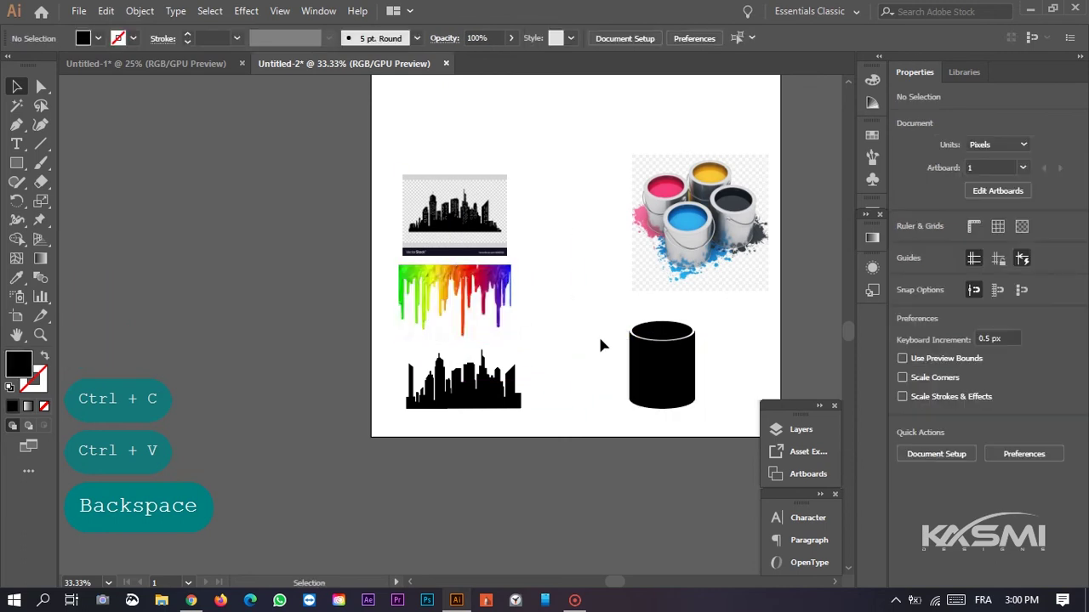
- Delete the elliptical lid from the black can shape
scroll(668, 380, "up", 2)
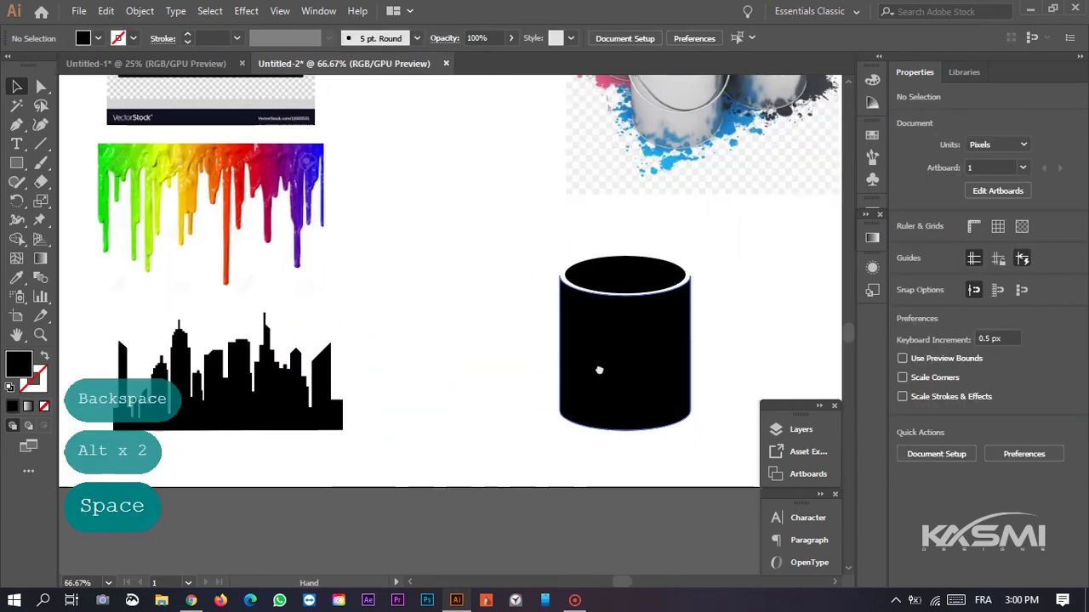
left_click(633, 273)
key("BackSpace")
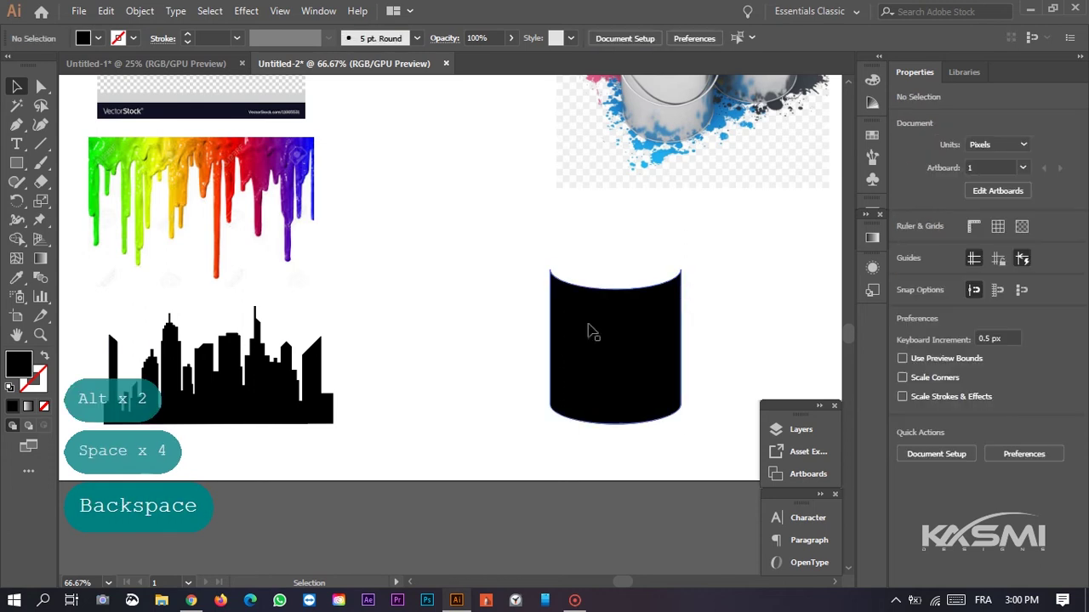
- Move the traced skyline closer to the can and recolor it with the orange-red sampled from the paint drips
left_click(272, 393)
left_click_drag(269, 393, 416, 405)
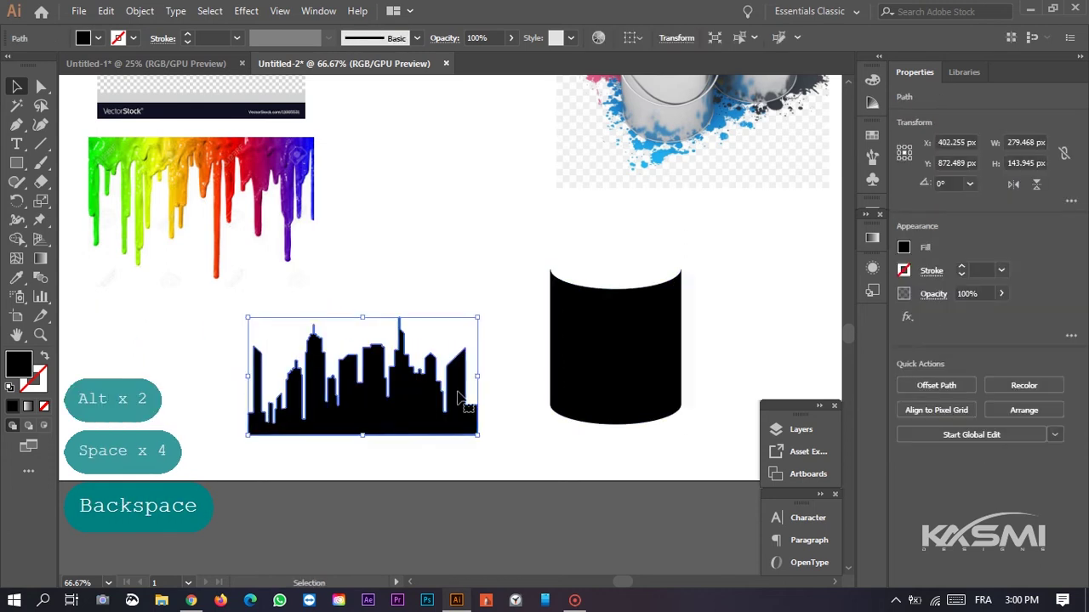
left_click(13, 277)
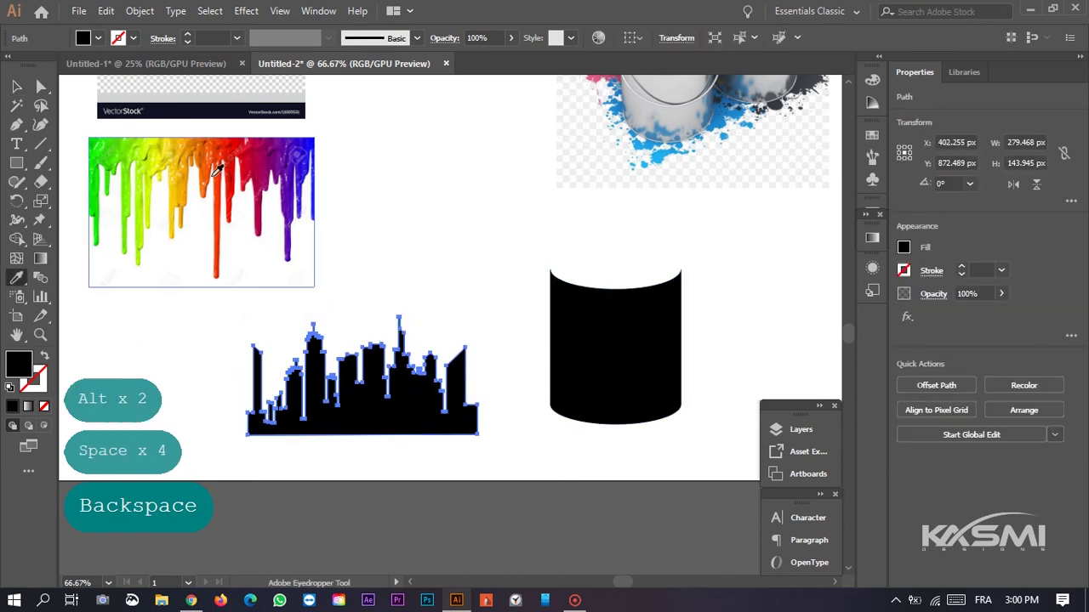
left_click(215, 173)
key("v")
left_click(303, 300)
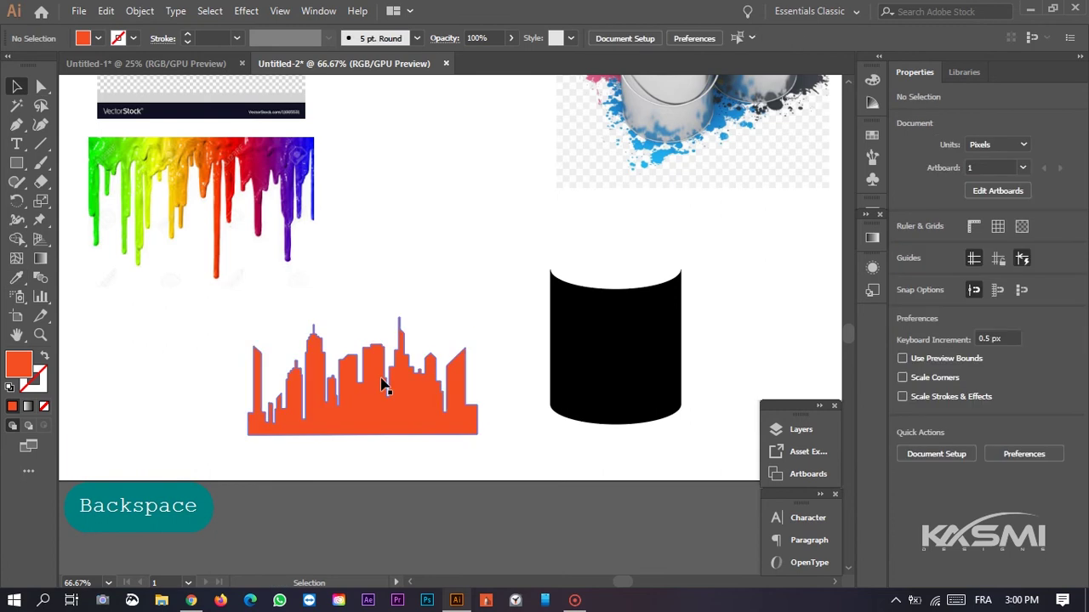
- Place the orange skyline over the can body and scale it proportionally to about 159 × 82 px, matching the can's width
left_click_drag(388, 400, 610, 361)
left_click_drag(471, 394, 551, 354)
scroll(621, 315, "up", 2)
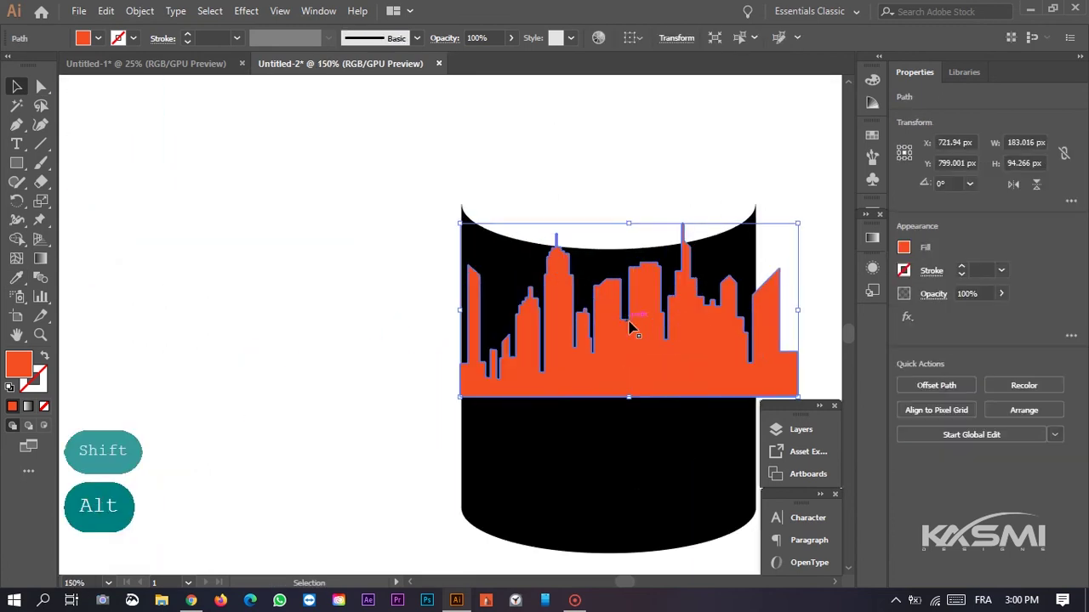
left_click_drag(640, 324, 474, 340)
left_click_drag(614, 410, 570, 389)
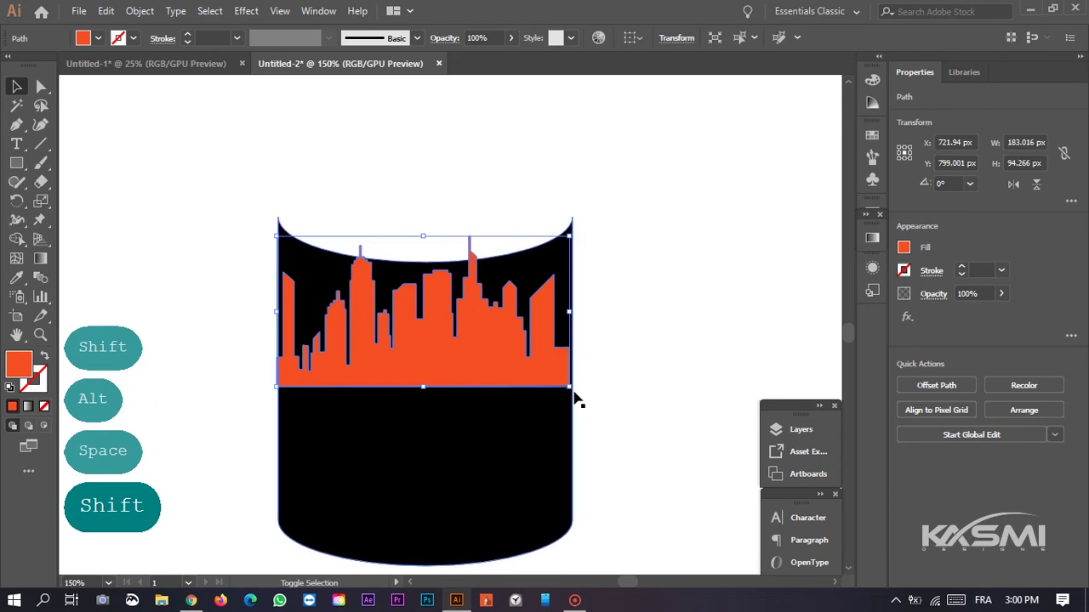
left_click(581, 396)
- Nudge the orange skyline about 13 px down and 1.5 px right so it fits within the can body
scroll(443, 353, "up", 1)
left_click_drag(452, 370, 452, 349)
left_click(451, 351)
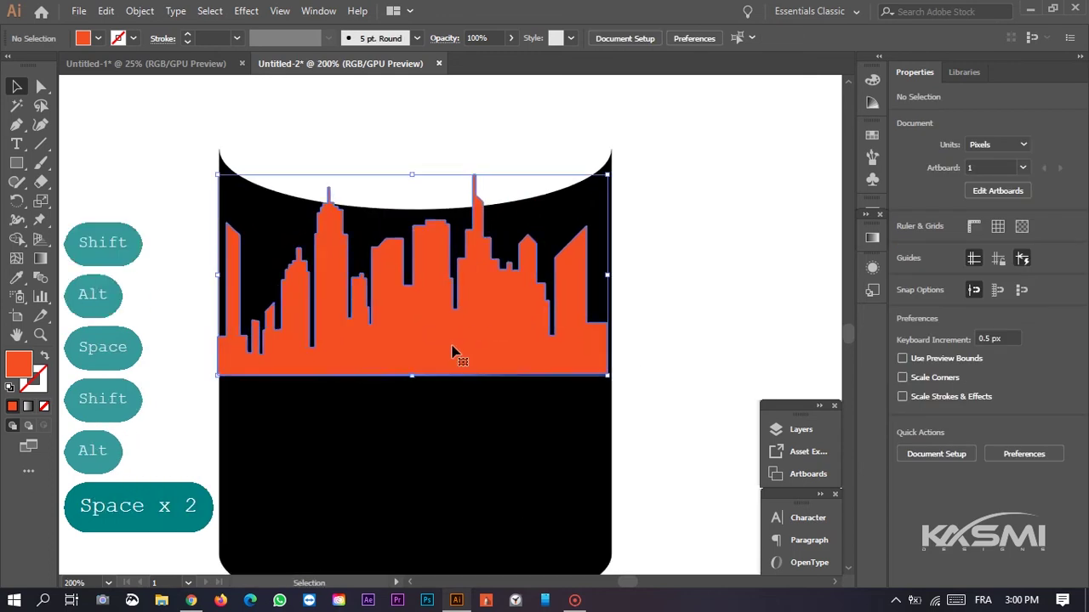
key("Down")
key("Down")
key("Down")
key("Down")
key("Down")
key("Down")
key("Down")
key("Down")
key("Down")
key("Down")
key("Down")
key("Down")
key("Down")
key("Down")
key("Down")
key("Down")
key("Down")
key("Down")
key("Down")
key("Down")
key("Down")
key("Down")
key("Down")
key("Down")
key("Right")
key("Right")
key("Right")
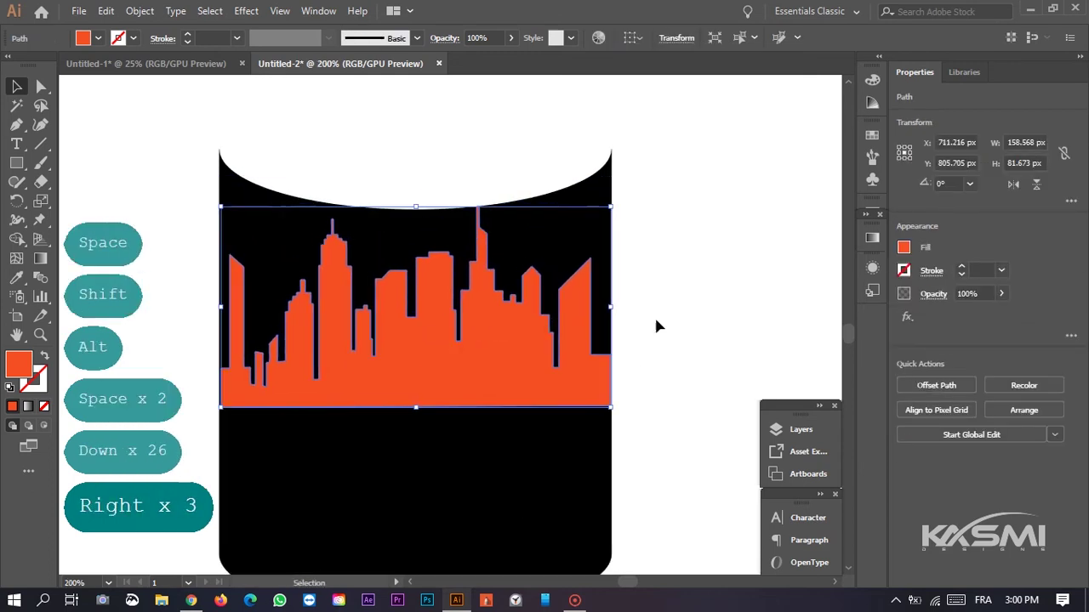
- Nudge the orange skyline 0.5 px right to reach the can's right edge
left_click(652, 328)
scroll(600, 371, "up", 3)
scroll(600, 371, "up", 2)
left_click(576, 389)
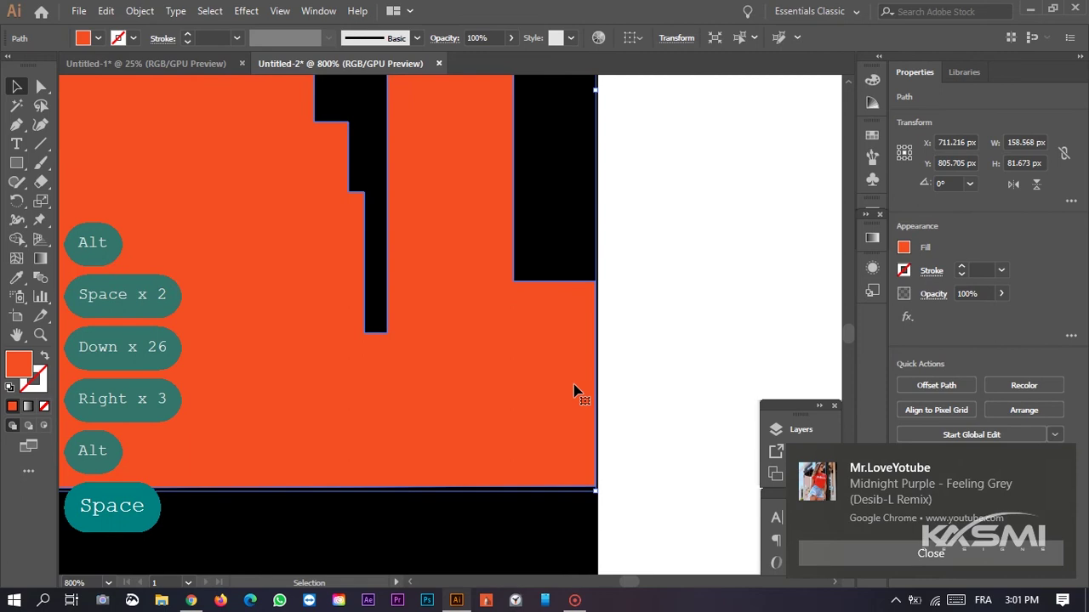
scroll(576, 388, "up", 2)
key("Right")
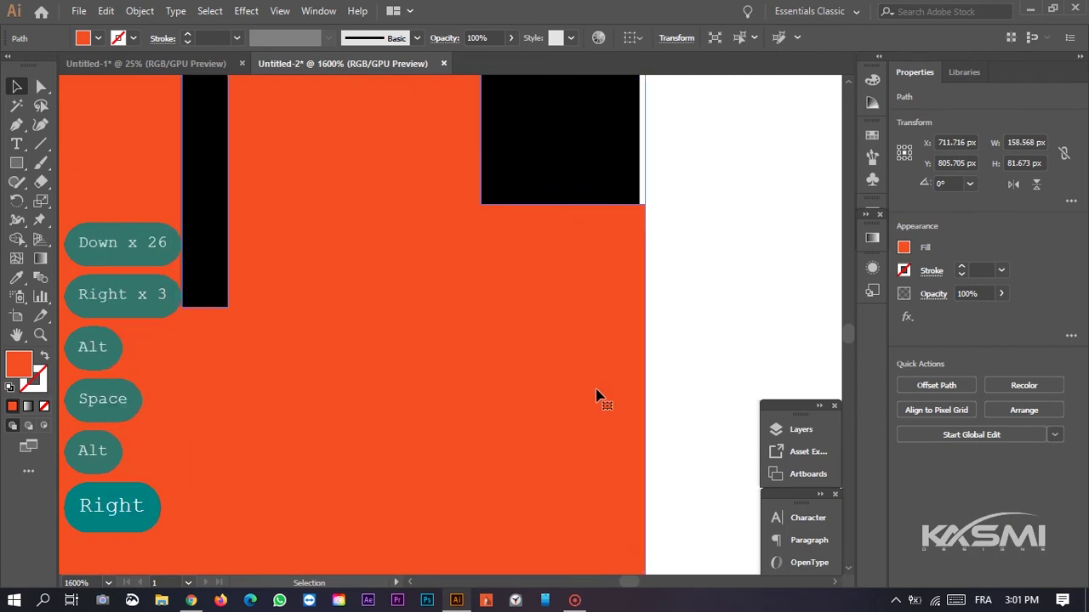
left_click(678, 345)
- Pull the skyline's right side in to the can's right edge, making the skyline about 158.3 px wide
scroll(574, 325, "down", 3)
left_click_drag(374, 369, 372, 479)
scroll(513, 474, "up", 3)
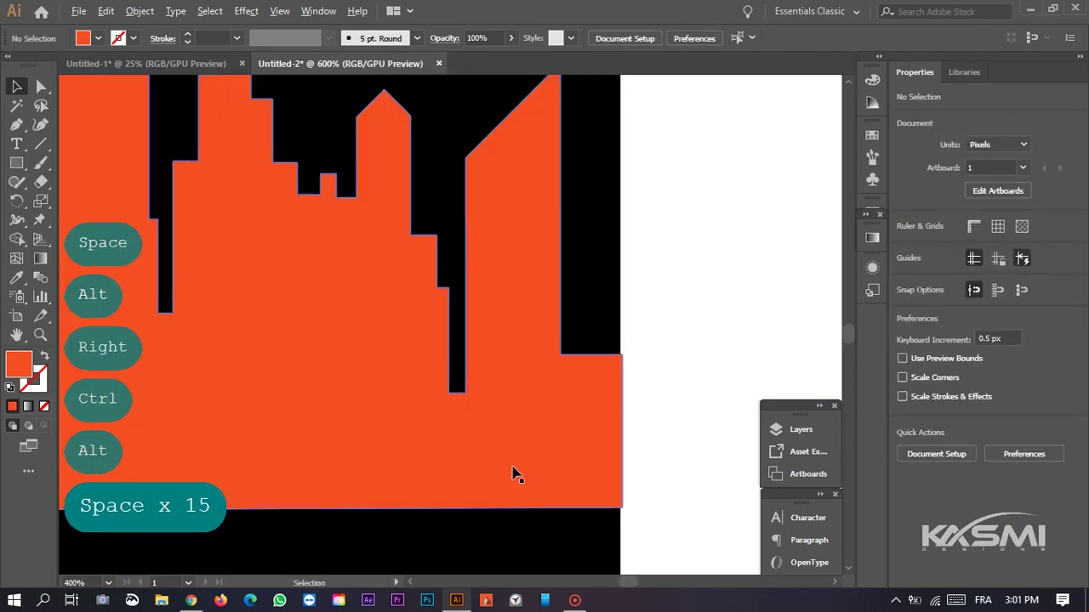
left_click_drag(513, 474, 142, 490)
left_click(347, 328)
left_click_drag(461, 134, 482, 339)
left_click_drag(434, 220, 447, 332)
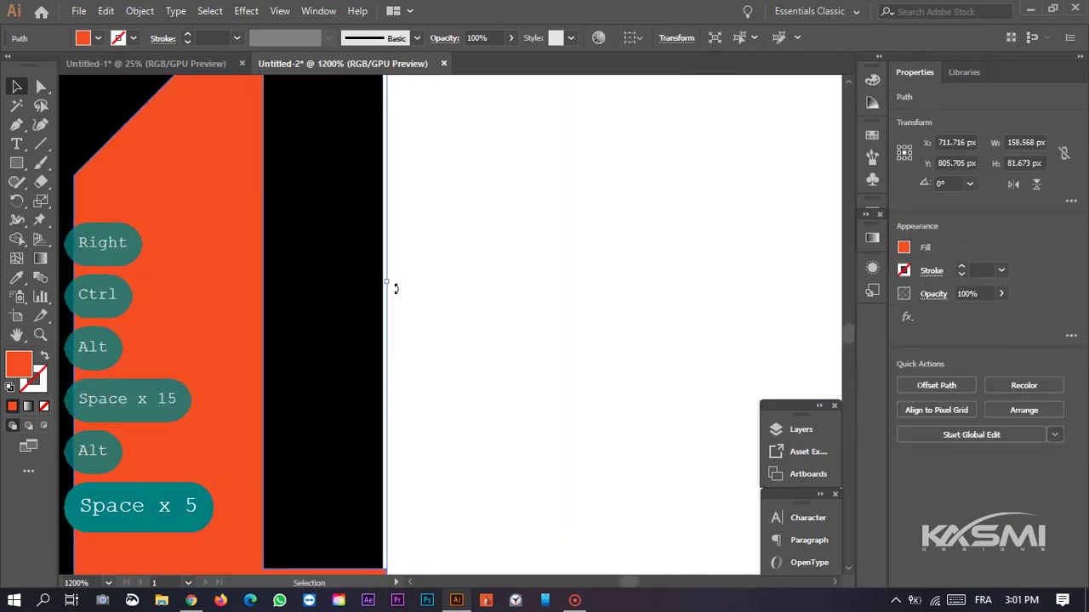
scroll(357, 289, "up", 4)
left_click_drag(534, 244, 518, 243)
left_click(533, 326)
- Stretch the skyline's left side out to the can's left edge, making the skyline about 159.57 px wide
scroll(533, 326, "down", 7)
left_click_drag(68, 438, 664, 381)
scroll(355, 352, "up", 3)
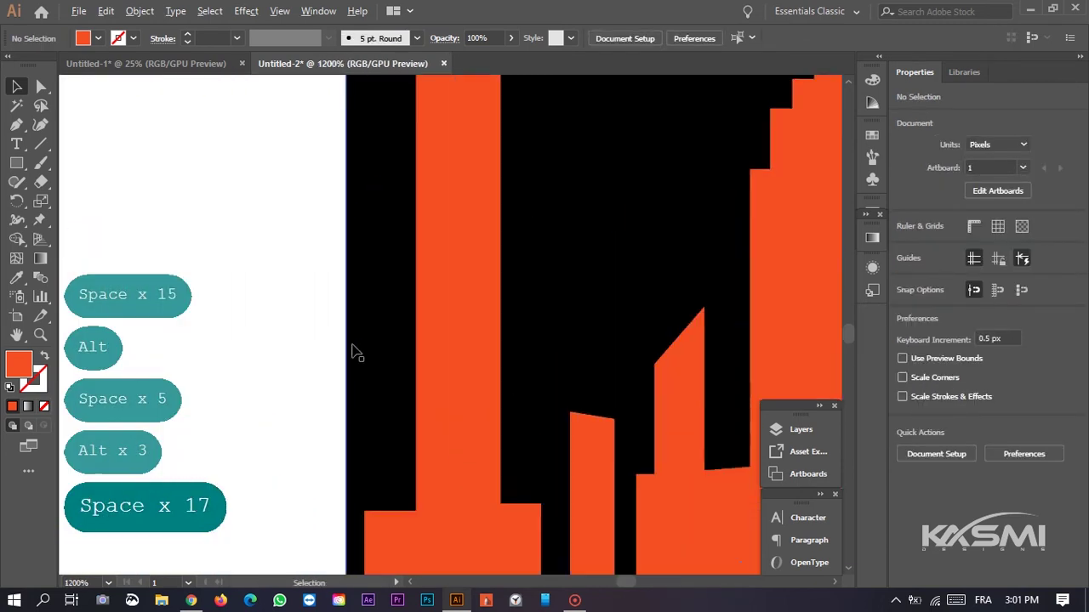
left_click(423, 280)
left_click_drag(360, 167, 422, 392)
scroll(387, 383, "up", 3)
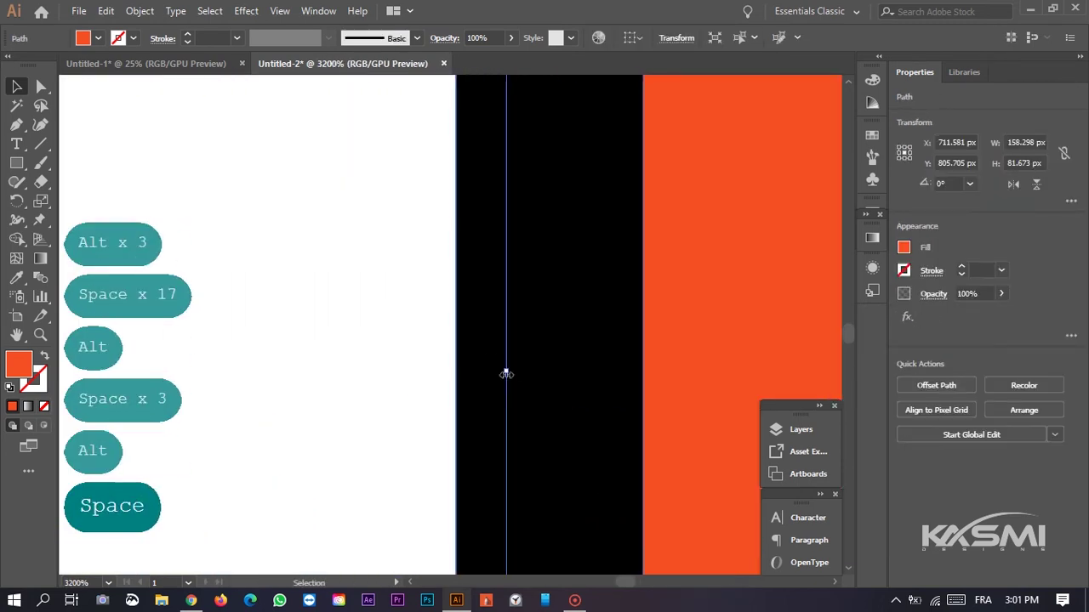
left_click_drag(506, 371, 457, 372)
left_click(545, 380)
scroll(600, 385, "down", 5)
left_click_drag(600, 384, 357, 392)
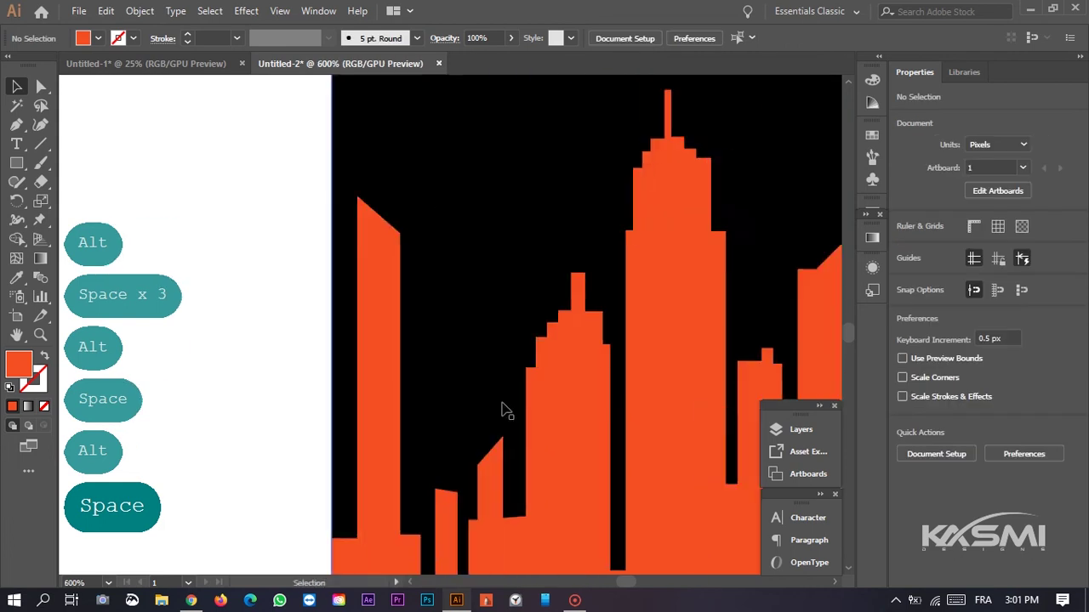
scroll(501, 411, "down", 3)
left_click_drag(501, 410, 165, 399)
scroll(365, 402, "down", 1)
left_click_drag(367, 402, 489, 359)
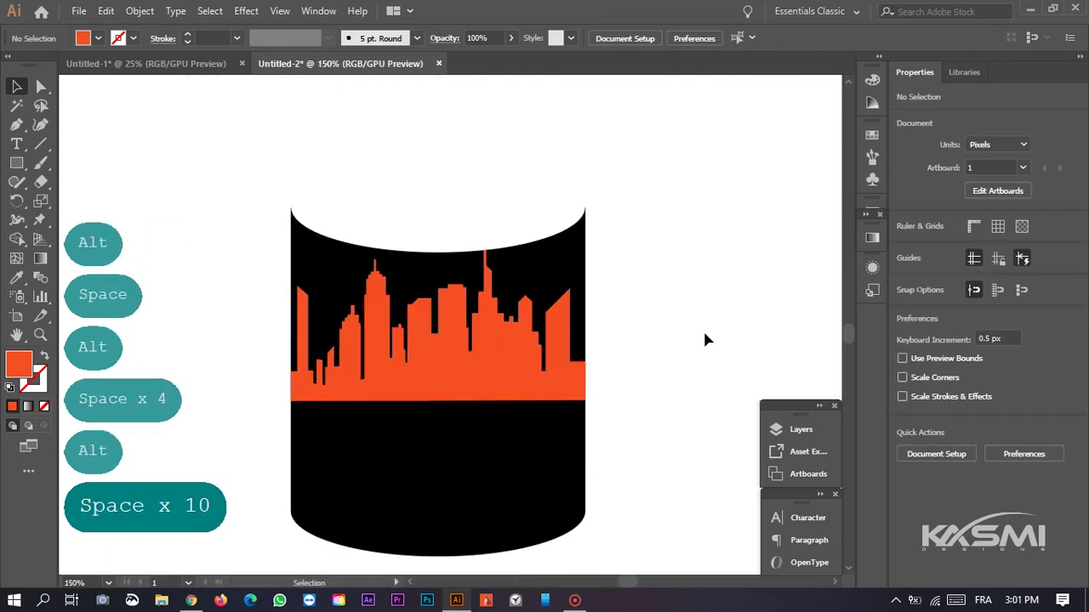
- Round all the corners of the orange skyline path with a 0.75 px radius
left_click(383, 289)
left_click(40, 87)
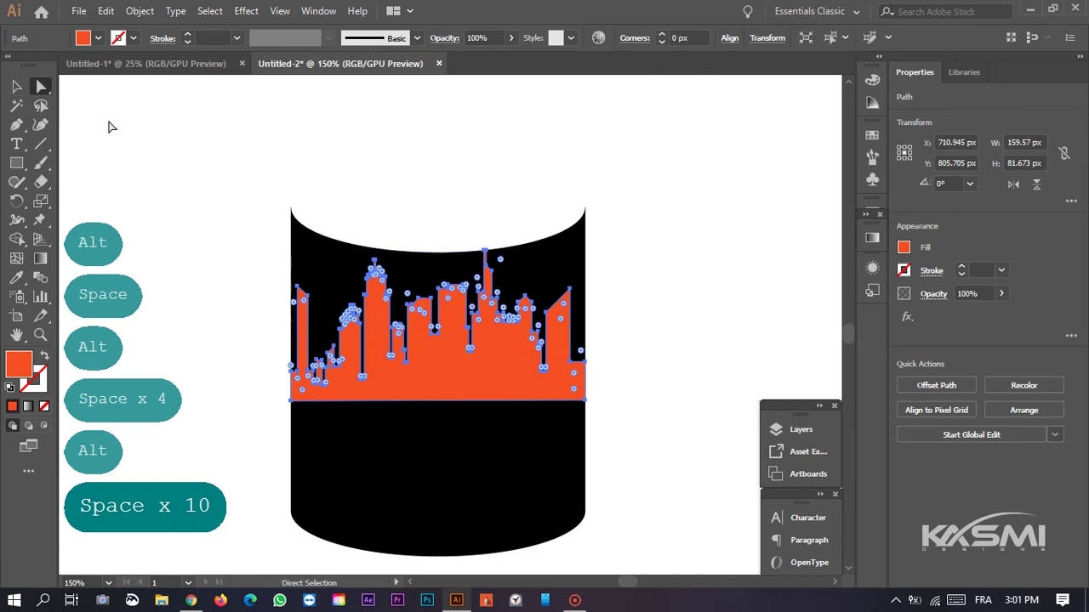
scroll(268, 297, "up", 5)
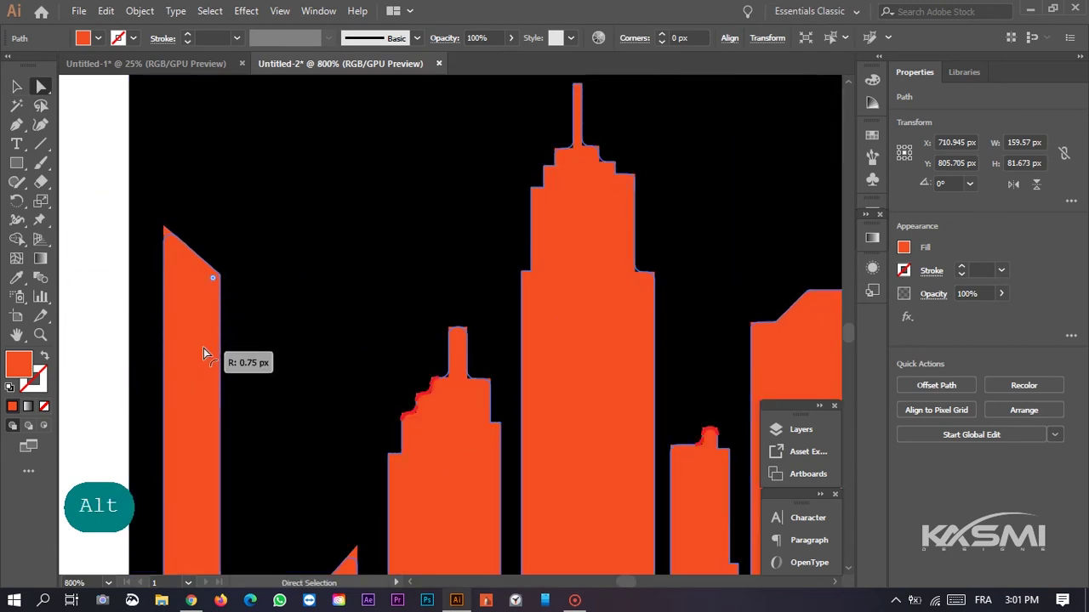
left_click_drag(204, 350, 205, 352)
left_click_drag(206, 282, 210, 347)
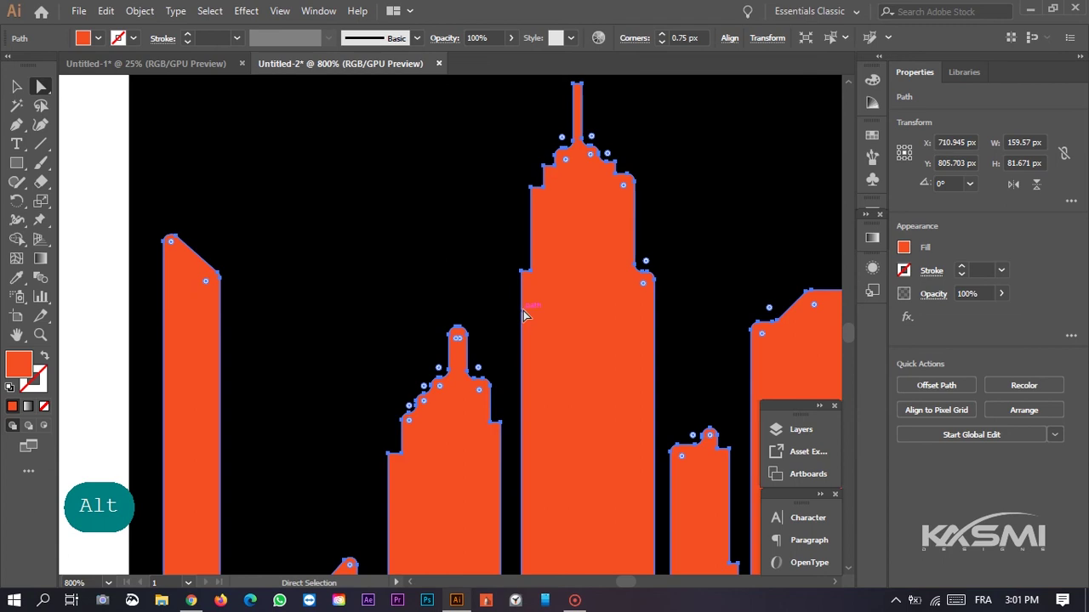
scroll(520, 313, "down", 2)
left_click_drag(677, 464, 536, 327)
scroll(598, 321, "down", 1)
left_click_drag(695, 292, 515, 381)
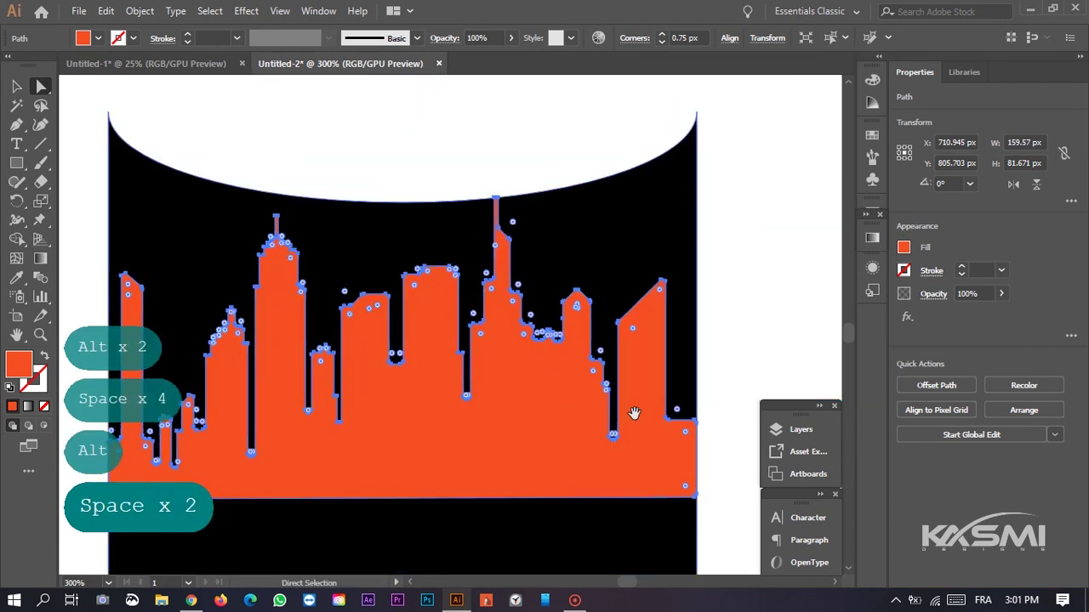
left_click_drag(635, 414, 479, 432)
scroll(511, 317, "up", 3)
left_click_drag(499, 347, 499, 348)
scroll(520, 372, "down", 4)
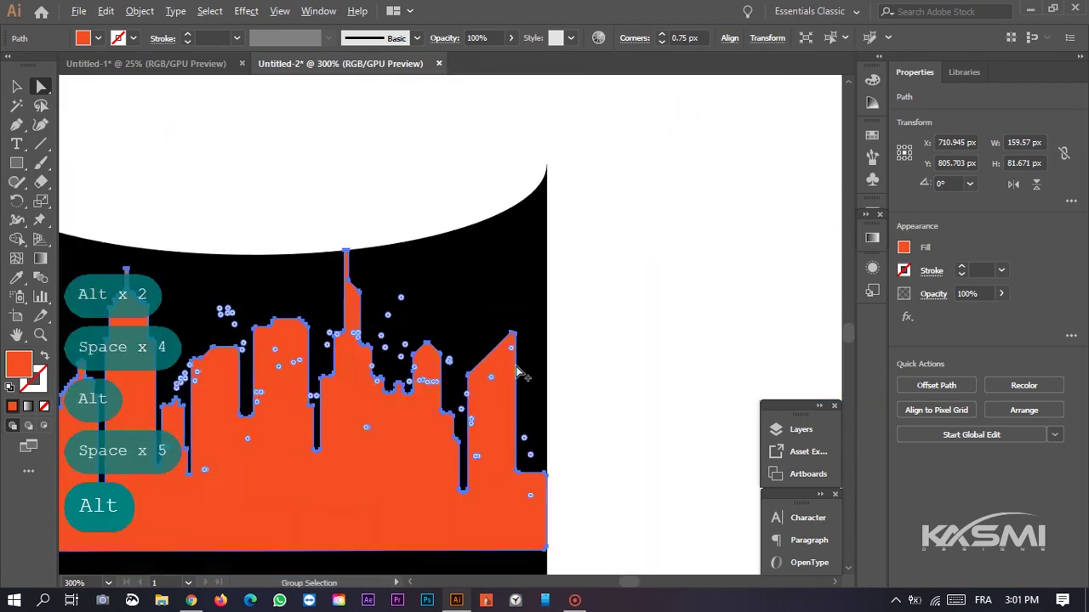
left_click_drag(416, 423, 511, 392)
scroll(511, 392, "down", 1)
- Nudge the rounded skyline 1 px up so its tallest spire crosses the can's curved upper edge
left_click(16, 86)
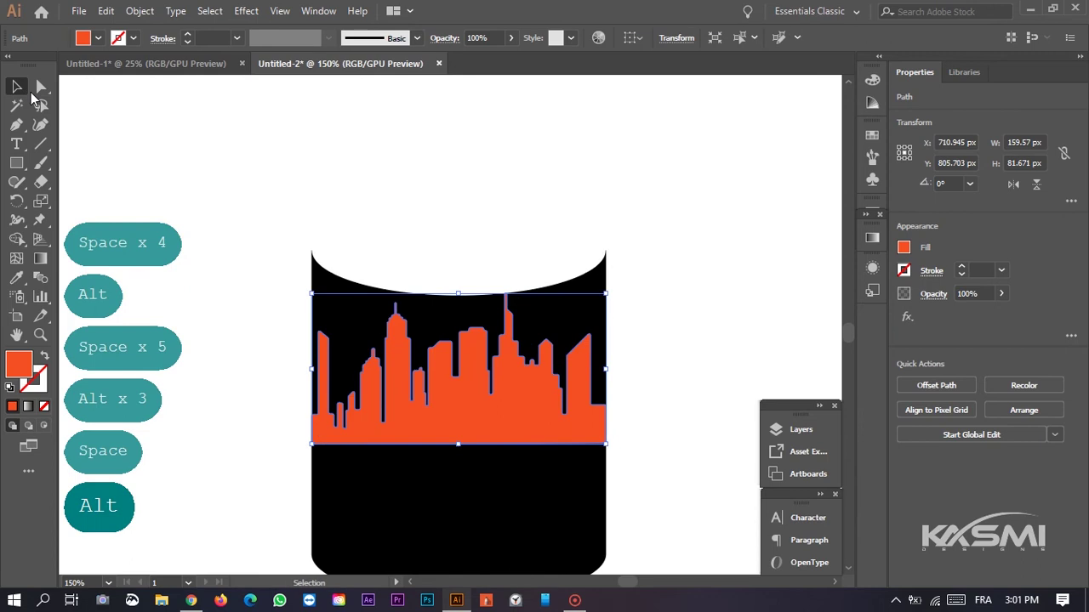
left_click(238, 189)
scroll(536, 297, "up", 7)
left_click(380, 300)
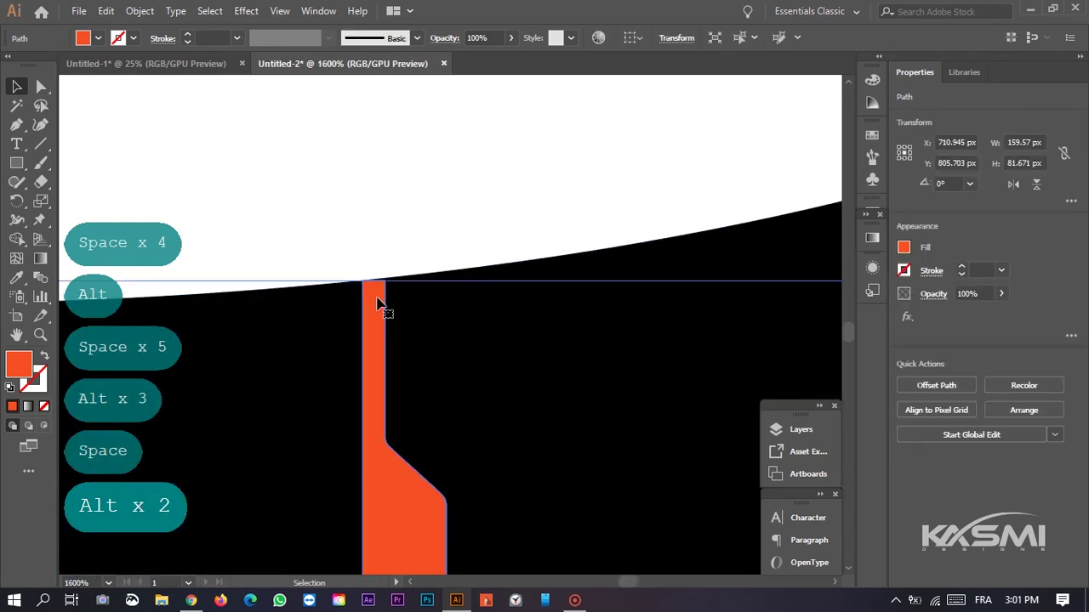
key("Up")
key("Up")
scroll(382, 297, "down", 3)
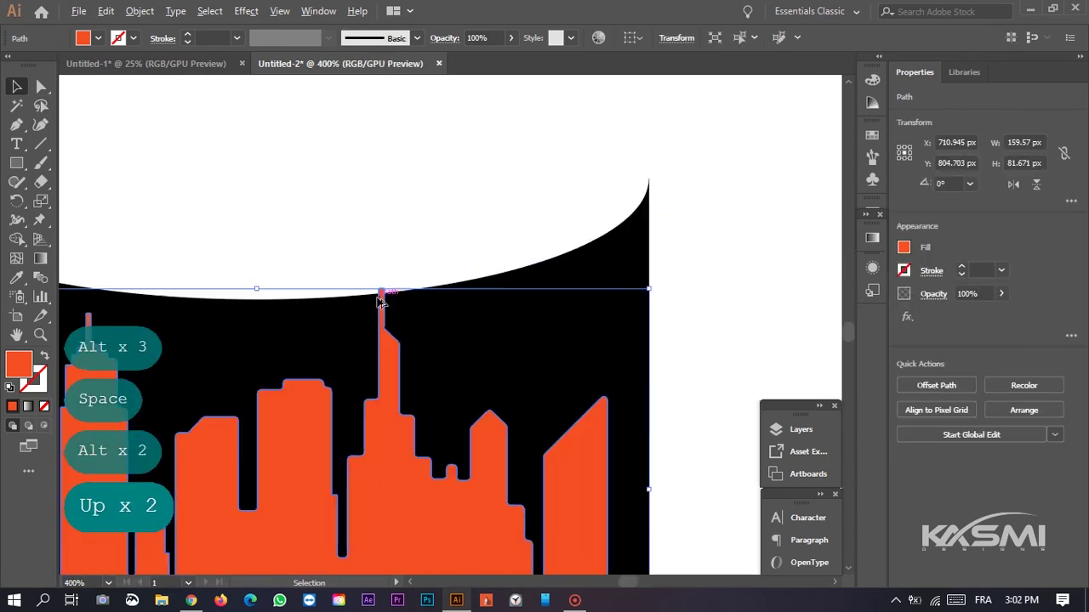
scroll(530, 338, "down", 1)
scroll(459, 380, "down", 1)
left_click_drag(460, 380, 483, 348)
left_click(640, 364)
- Use Shape Builder on the can and skyline to remove the skyline area and the black can body below it
left_click_drag(648, 377, 702, 307)
left_click_drag(599, 336, 727, 356)
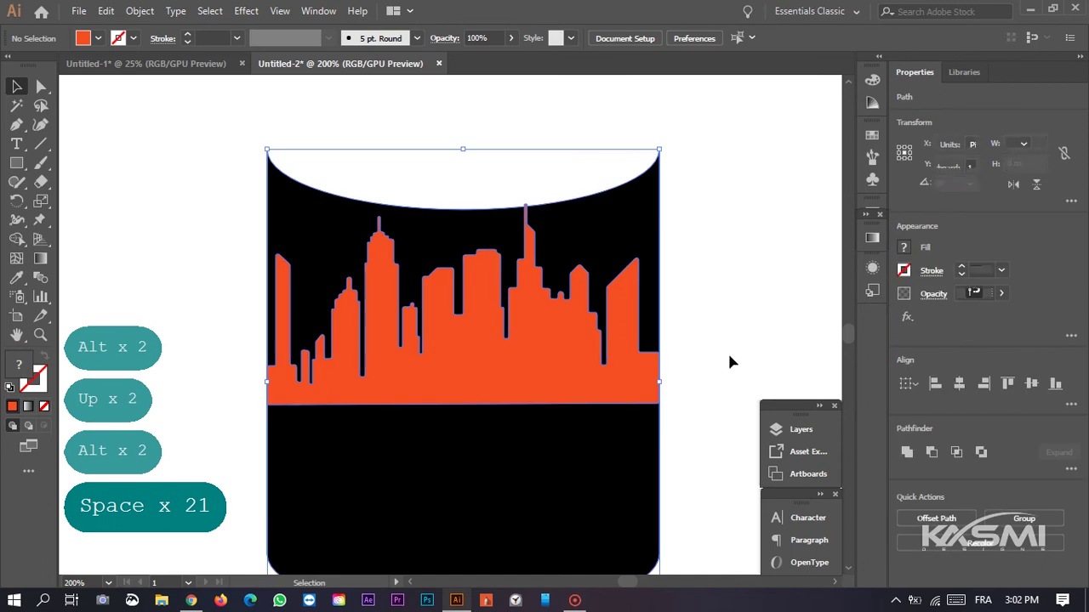
left_click(16, 239)
left_click(416, 378, "alt")
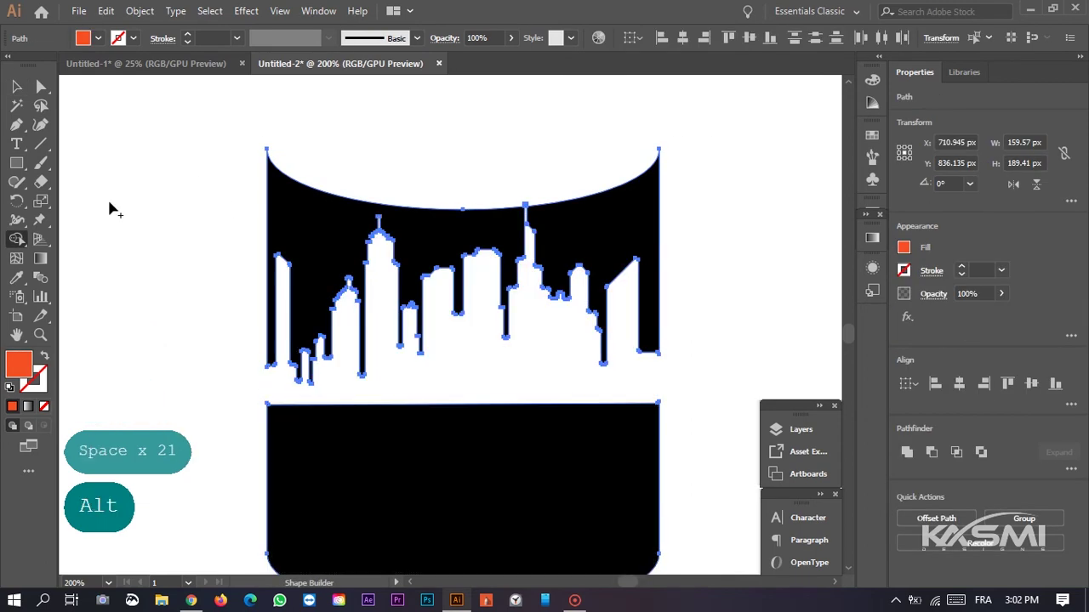
left_click(426, 469, "alt")
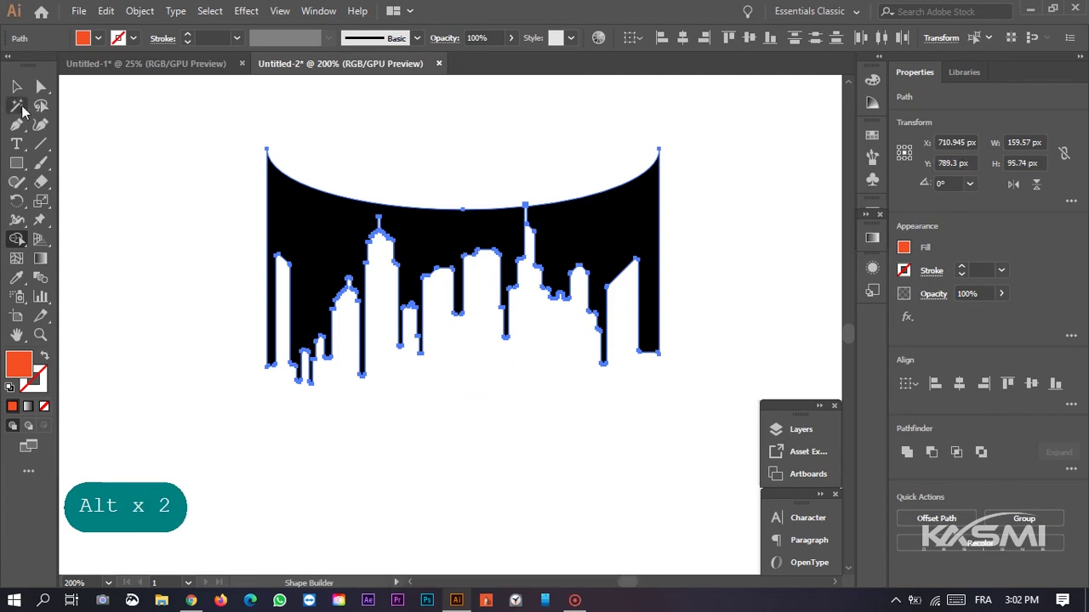
left_click(16, 86)
left_click(146, 230)
scroll(419, 321, "down", 2)
left_click_drag(620, 258, 628, 377)
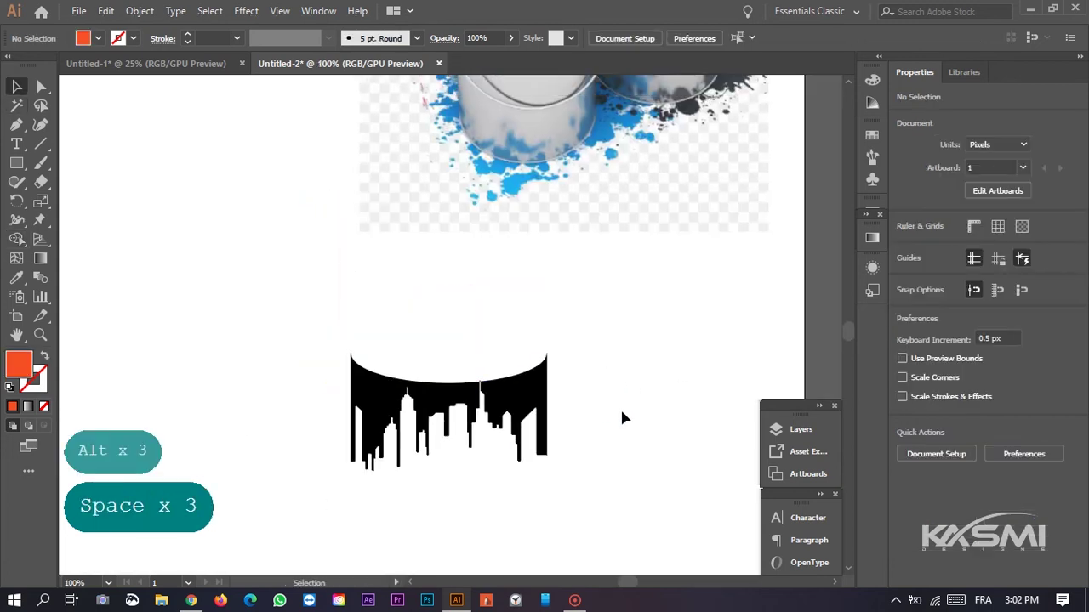
left_click_drag(622, 418, 655, 332)
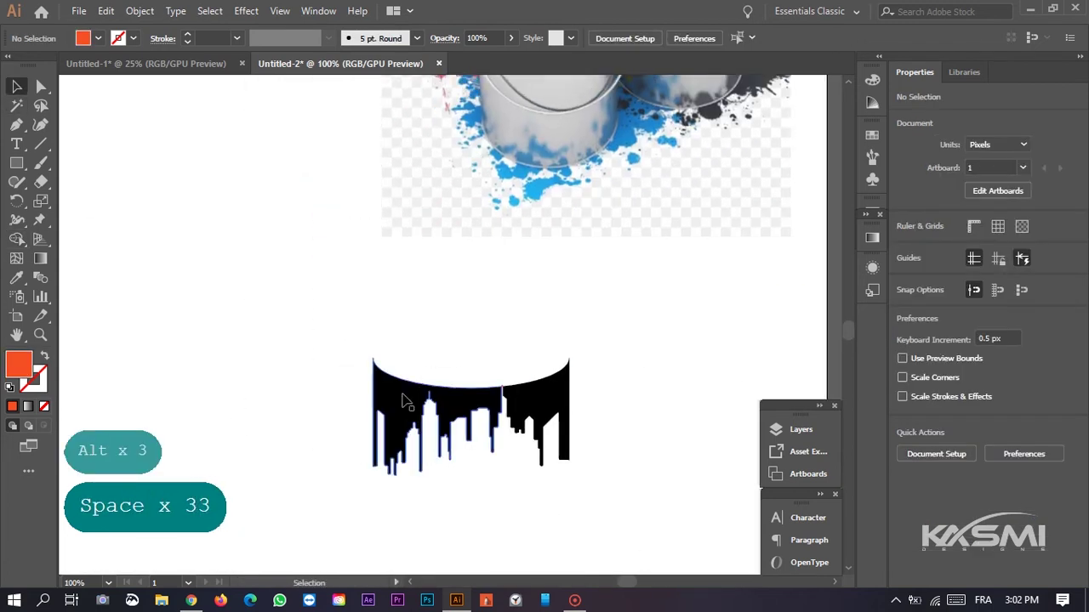
- Delete the tiny orange leftover piece at the tip of the tallest spire
scroll(501, 344, "up", 5)
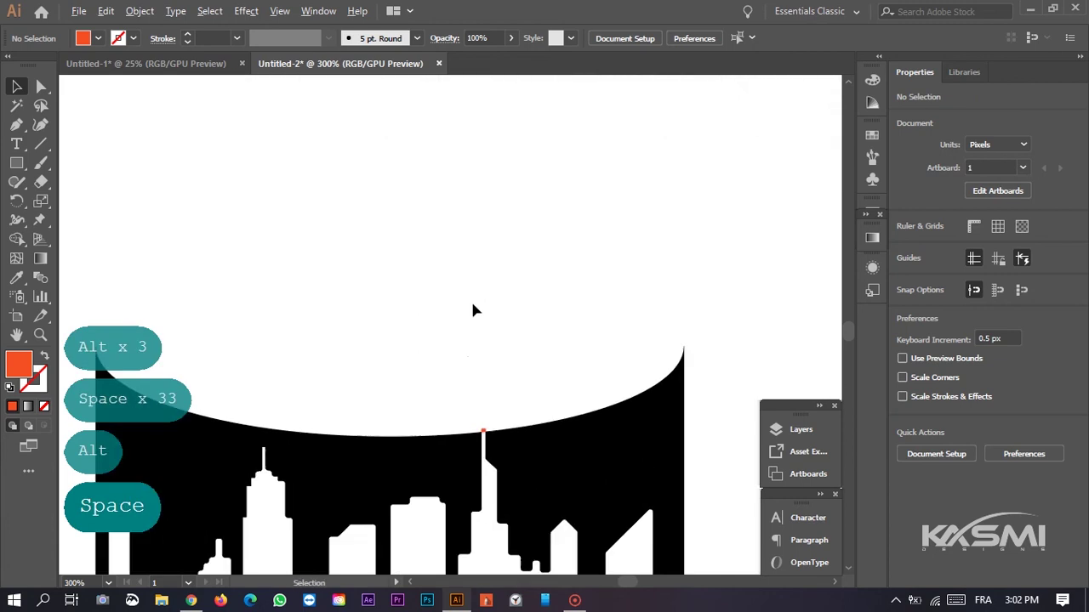
left_click(494, 455)
key("BackSpace")
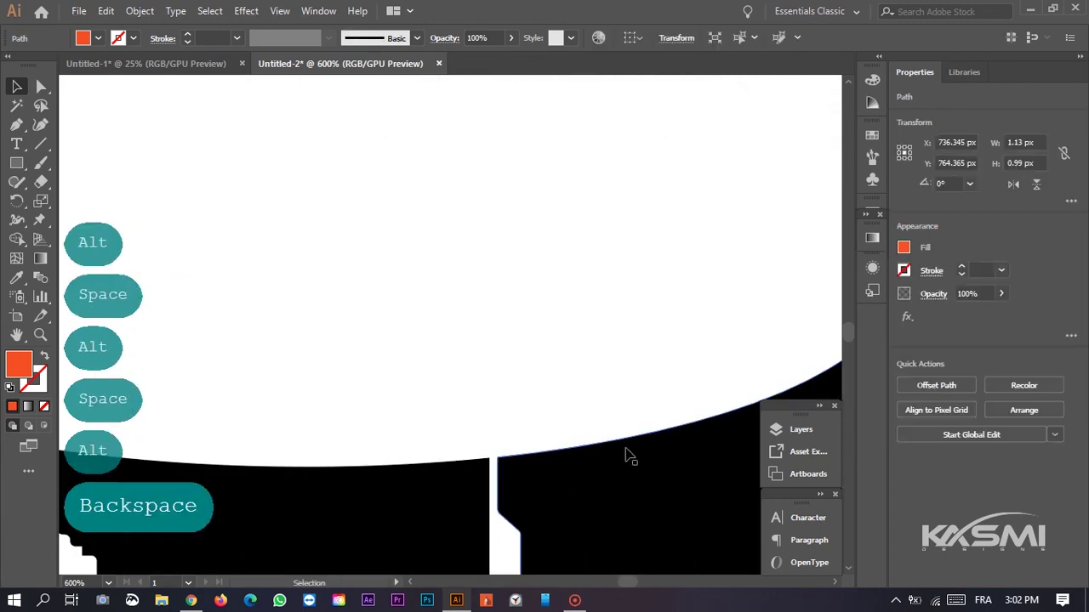
scroll(473, 365, "down", 2)
left_click_drag(380, 317, 437, 353)
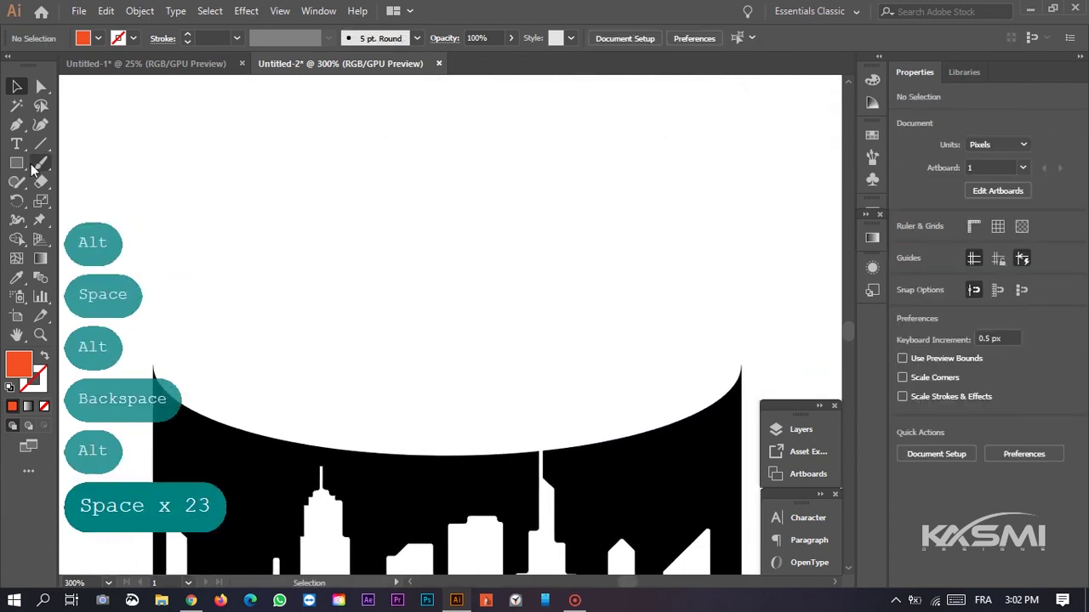
- Draw an orange ellipse of about 159.57 × 49.29 px on the can's opening, matching its width and curved upper edge
left_click_drag(16, 162, 85, 202)
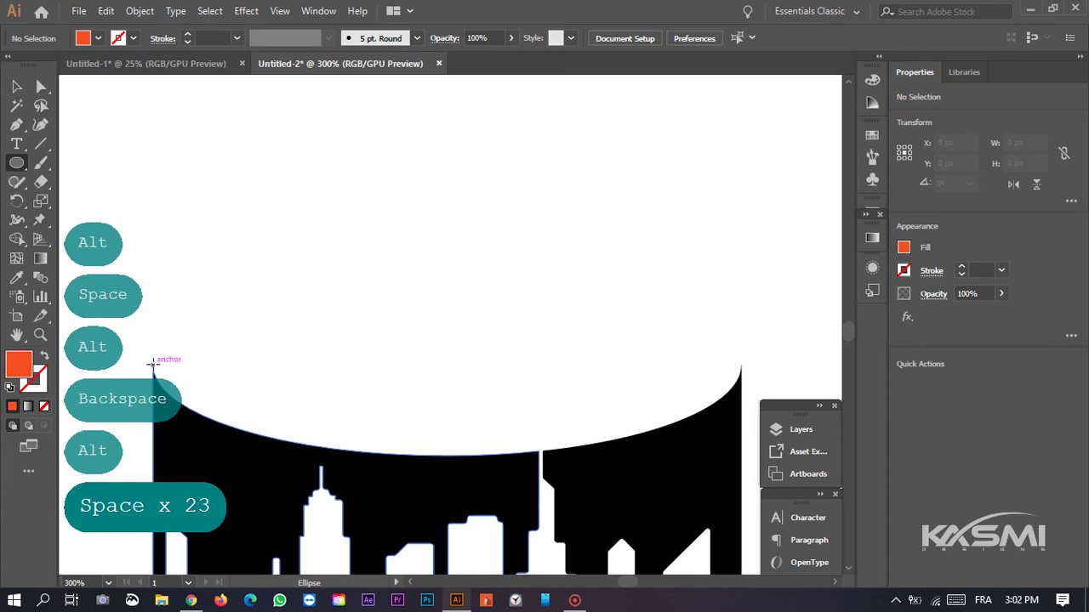
left_click_drag(153, 364, 740, 330)
left_click_drag(447, 364, 454, 455)
left_click_drag(448, 294, 447, 274)
left_click(440, 228)
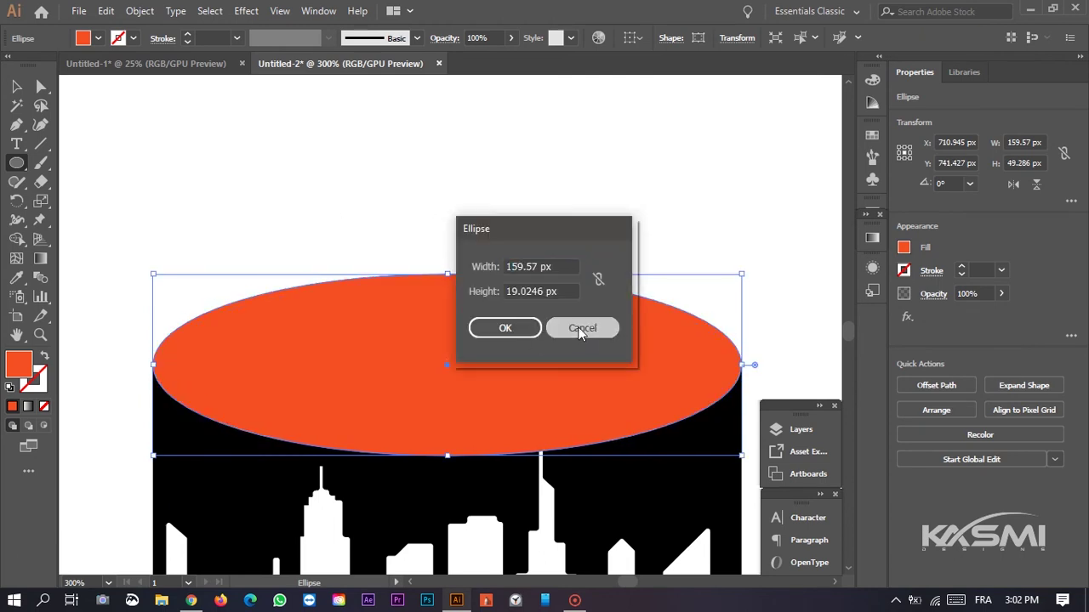
left_click(581, 323)
left_click(16, 86)
left_click(255, 223)
- Duplicate the orange ellipse in place and scale the copy down proportionally about its center
scroll(462, 343, "down", 2)
scroll(434, 340, "up", 3)
left_click_drag(494, 377, 445, 290)
left_click(440, 332)
key("space")
left_click_drag(705, 336, 583, 261)
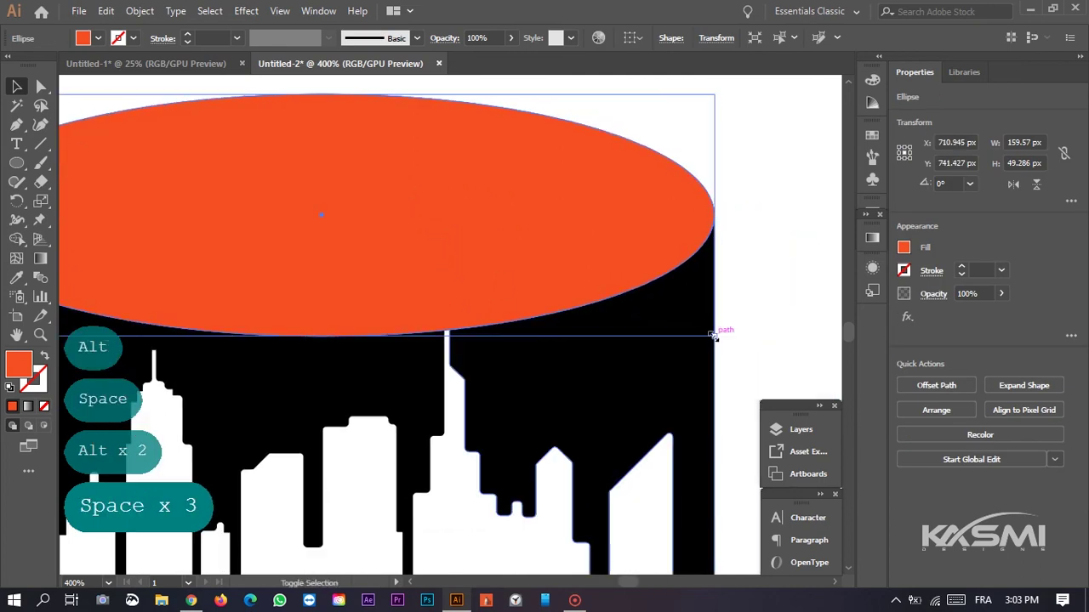
left_click_drag(713, 336, 652, 318)
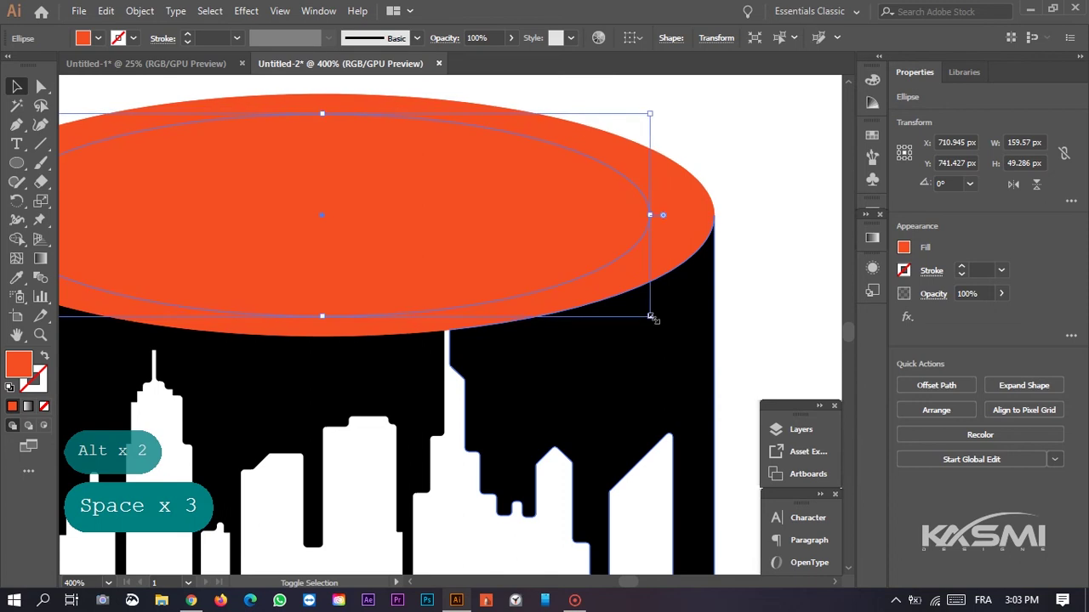
key("space")
left_click_drag(464, 380, 752, 372)
- Cut the inner ellipse out of the outer one with Shape Builder, leaving an orange rim
left_click_drag(259, 112, 435, 199)
left_click(16, 239)
left_click(444, 209, "alt")
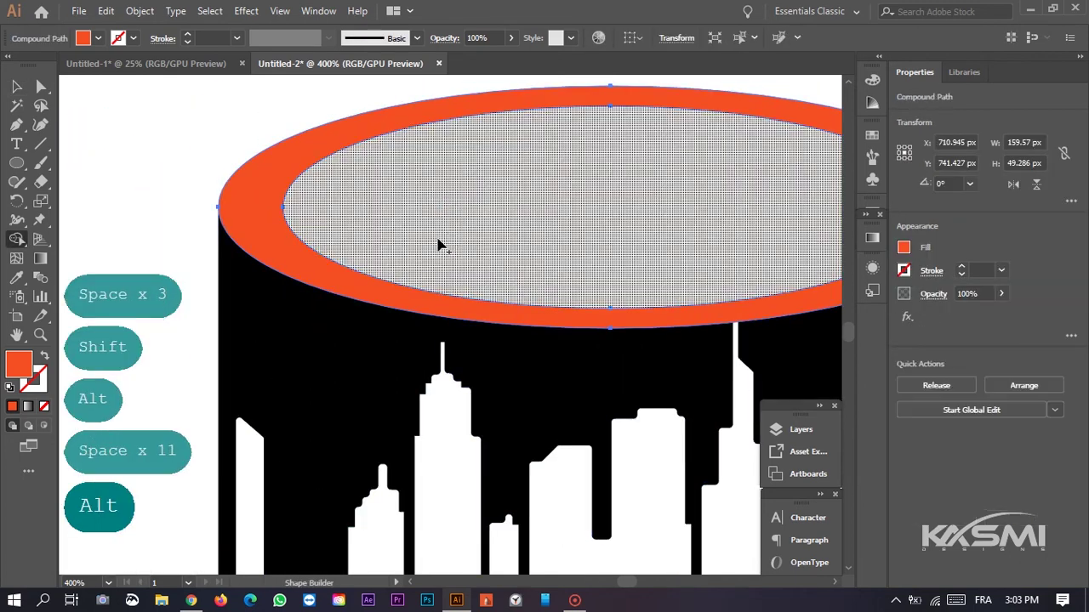
left_click(16, 85)
left_click(480, 251)
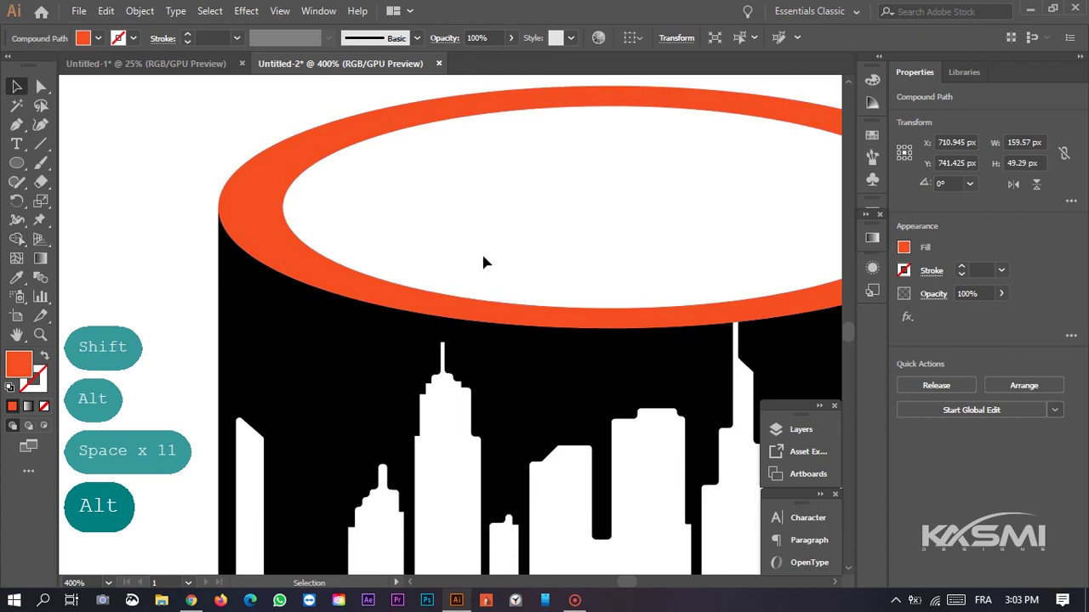
- Merge the orange rim with the left part of the black can using Shape Builder, including the remaining slivers between them
scroll(587, 276, "down", 1)
key("space")
left_click_drag(587, 276, 414, 249)
left_click_drag(393, 184, 124, 283)
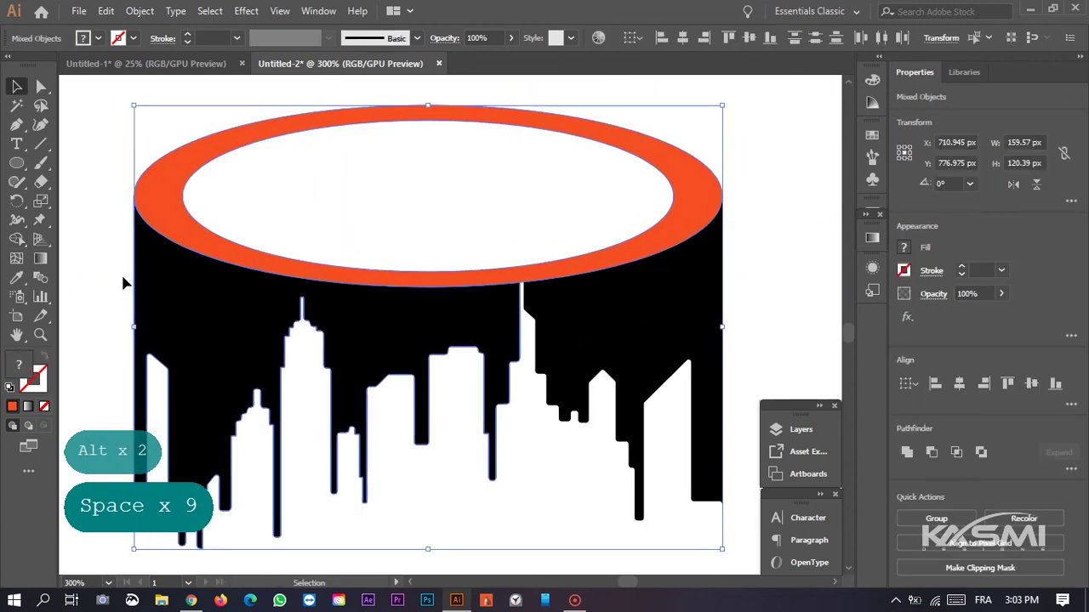
left_click(21, 239)
left_click_drag(165, 219, 167, 293)
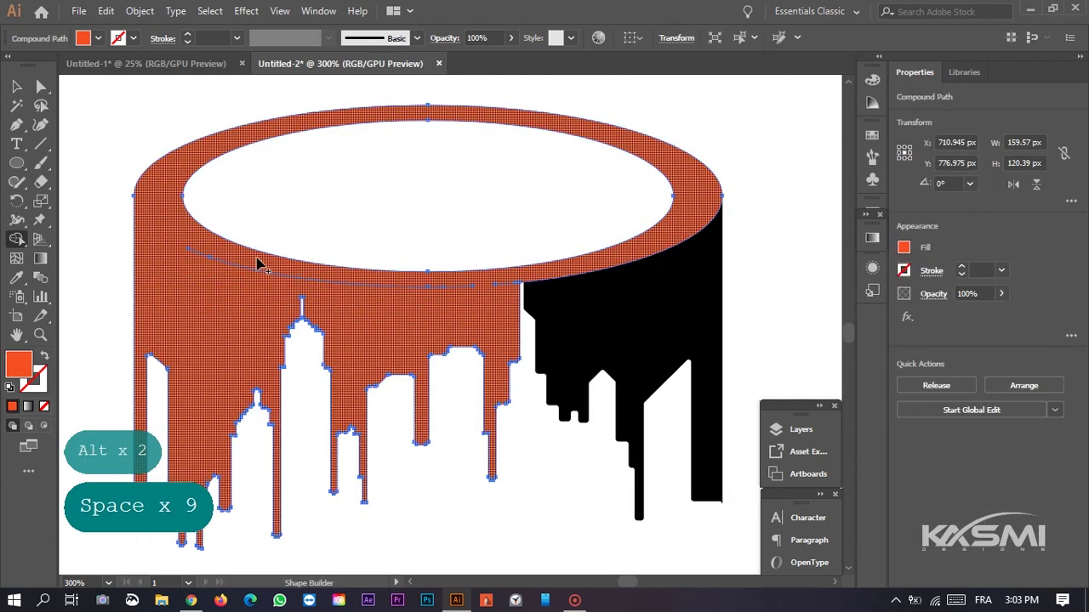
mouse_move(260, 266)
left_mouse_down()
mouse_move(260, 293)
mouse_move(379, 296)
left_mouse_up()
left_click_drag(545, 292, 545, 296)
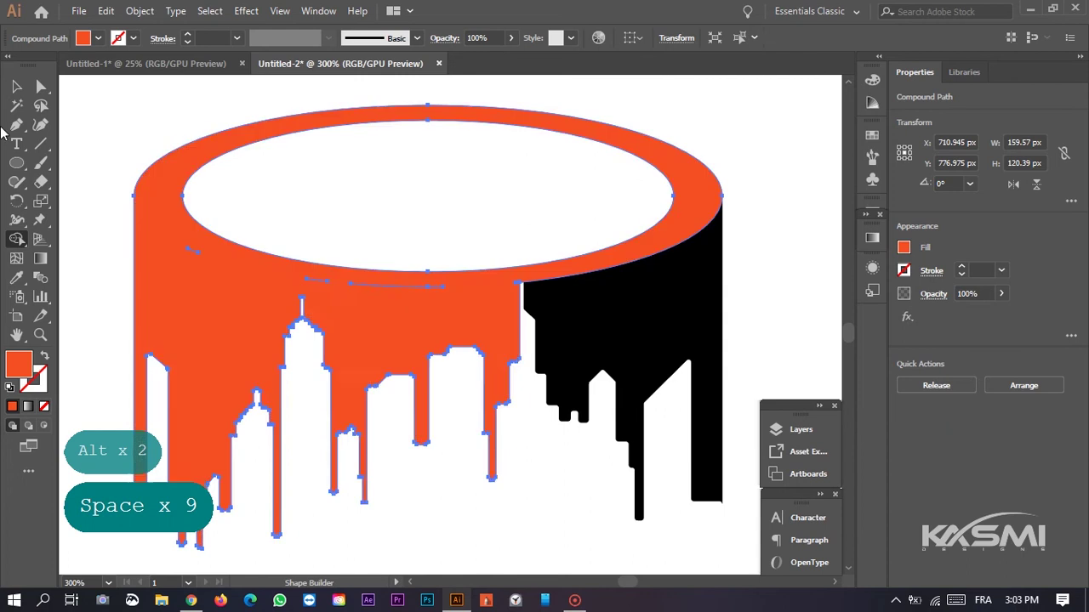
scroll(197, 265, "up", 1, "alt")
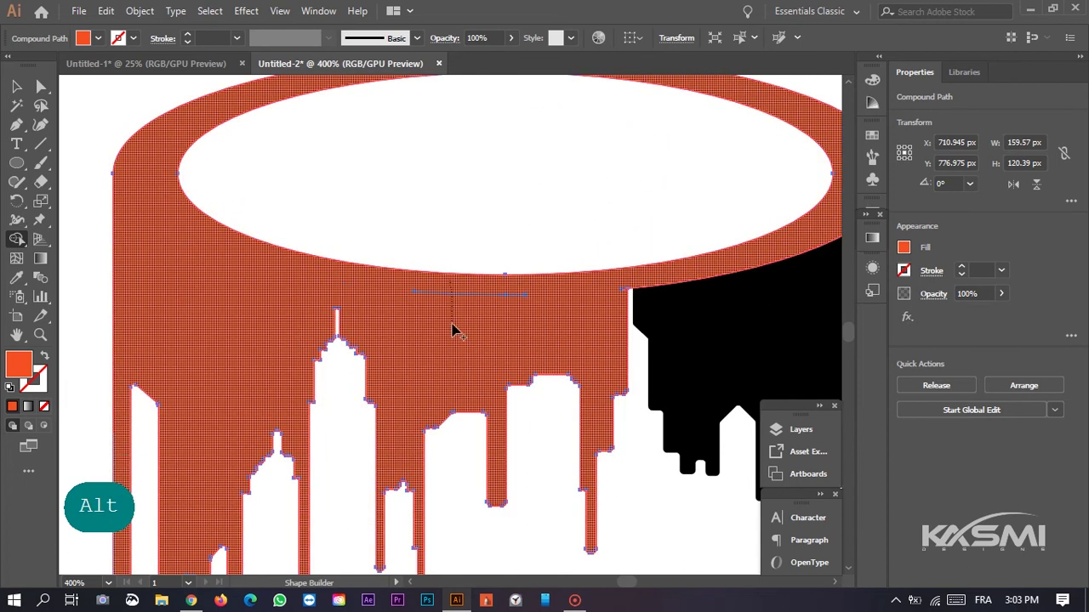
- Merge the black can section right of the tallest spire into the orange rim shape with Shape Builder
left_click(17, 86)
left_click_drag(512, 309, 149, 231)
left_click_drag(591, 91, 438, 204)
key("shift+m")
left_click_drag(381, 239, 303, 236)
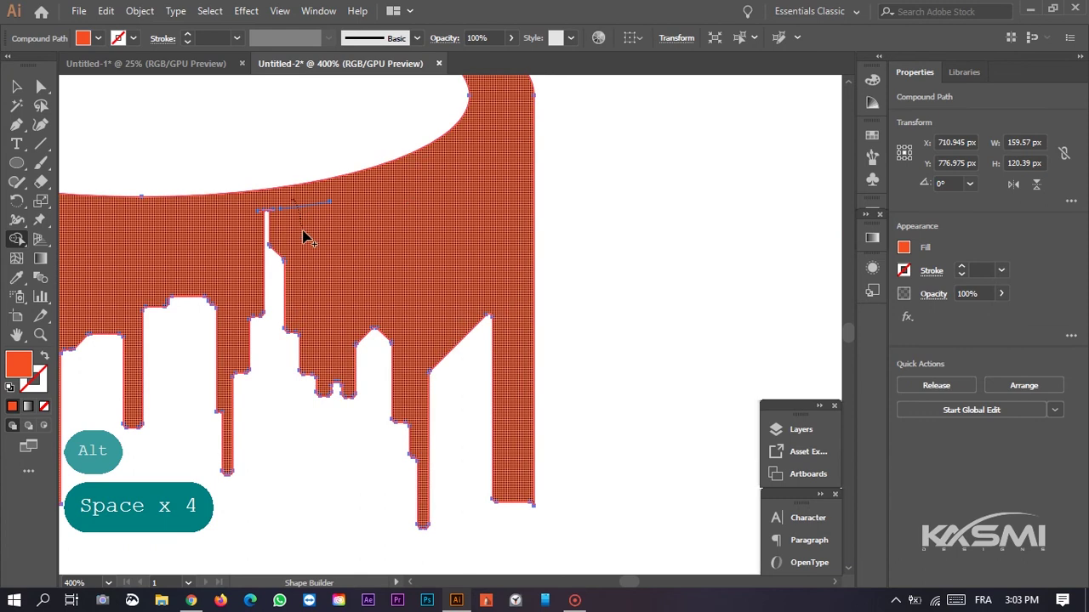
- Draw a four-sided orange patch with the Pen tool over the thin white sliver left of the tallest spire's tip
left_click(25, 86)
left_click(183, 162)
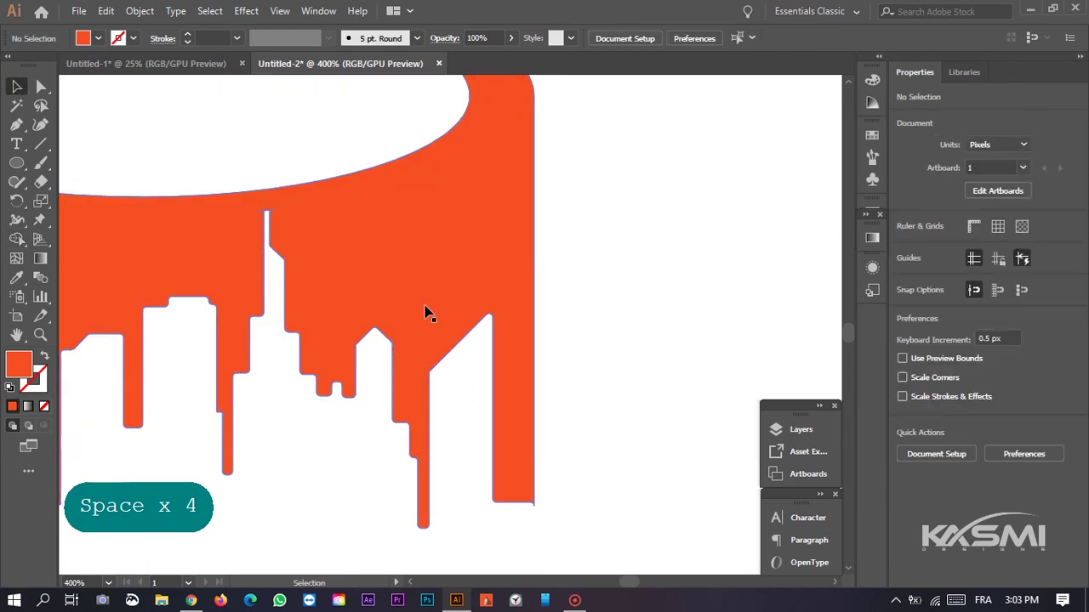
scroll(315, 302, "up", 10)
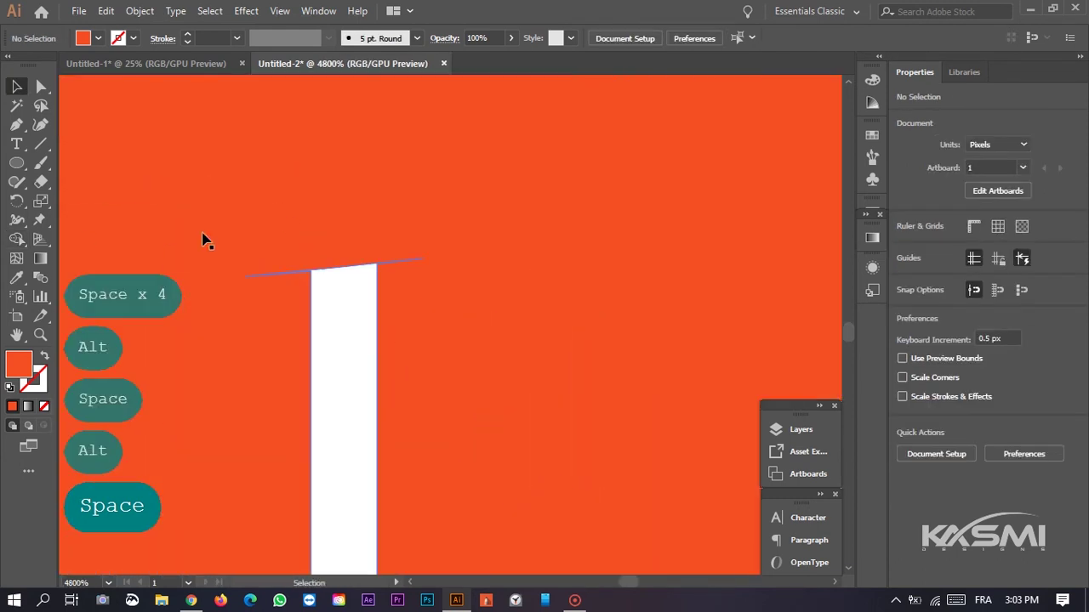
left_click(16, 237)
key("v")
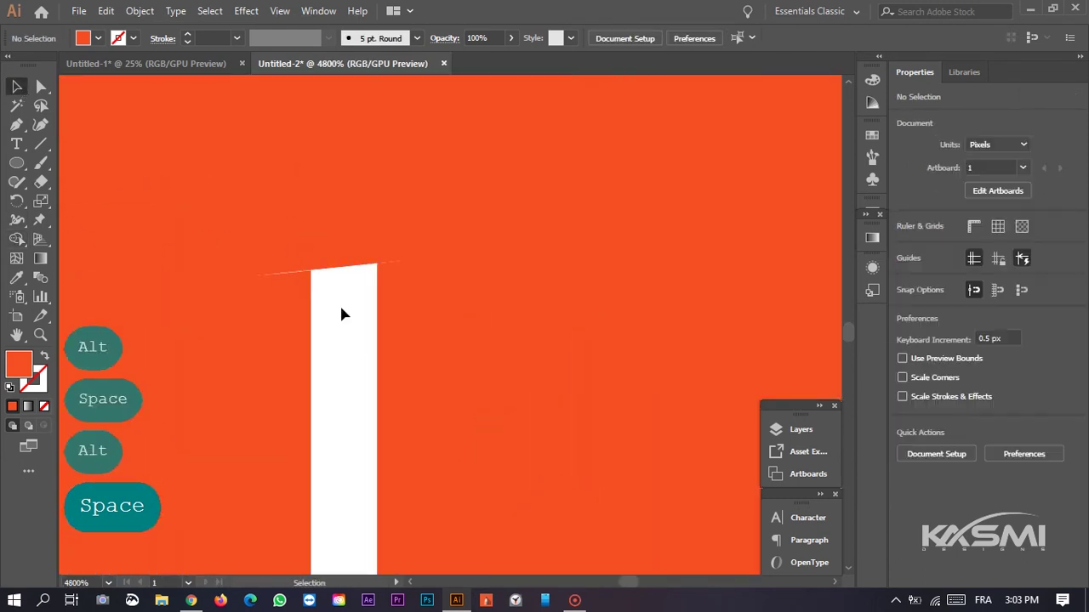
left_click(253, 191)
scroll(323, 274, "up", 4)
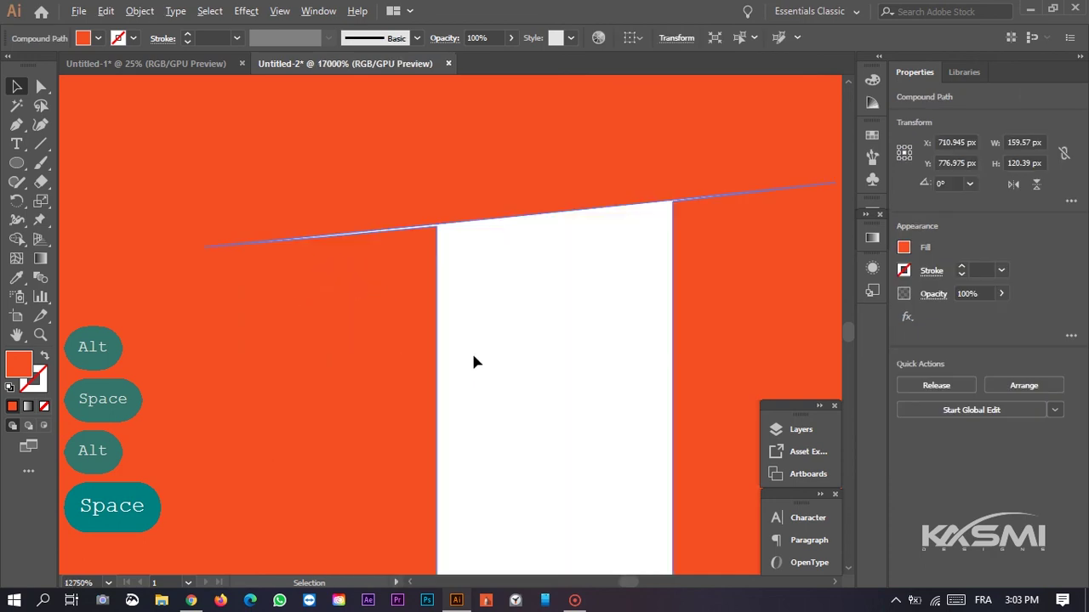
left_click_drag(564, 362, 466, 431)
left_click(466, 431)
left_click(16, 124)
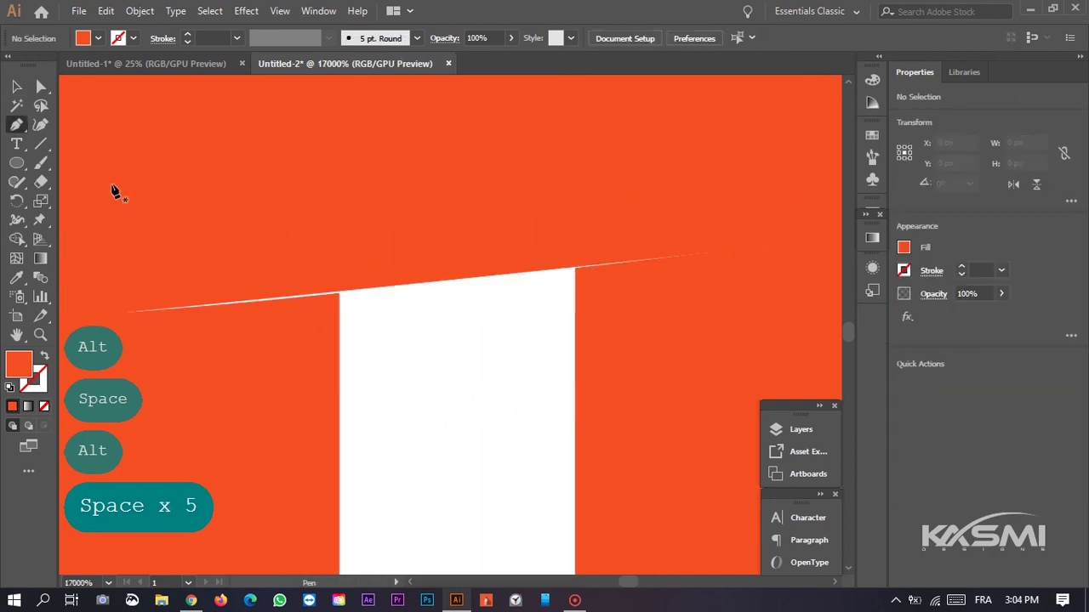
left_click(86, 162)
left_click(81, 432)
left_click(339, 399)
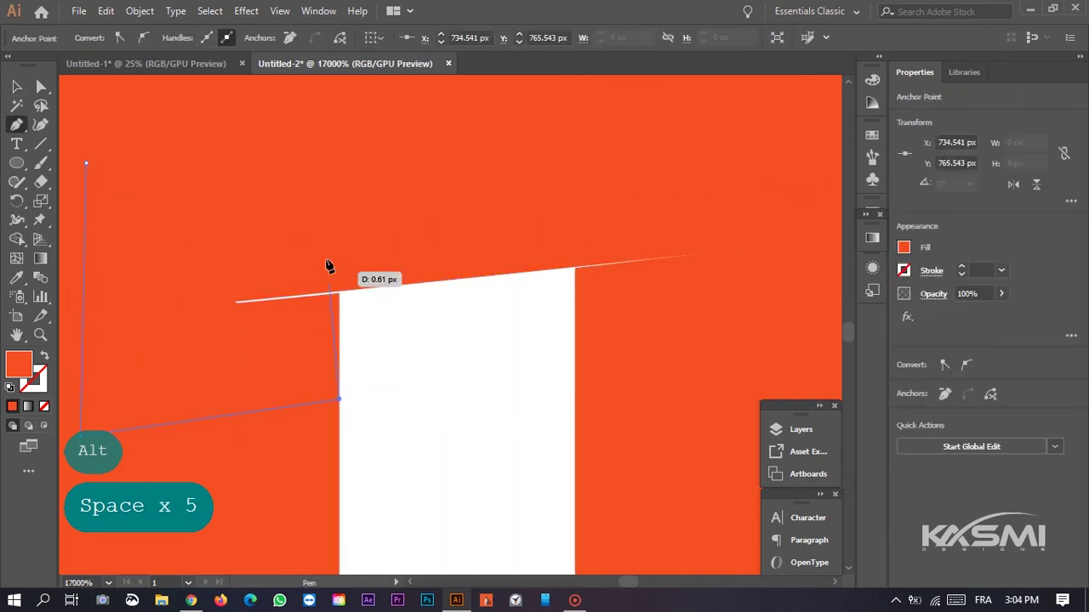
left_click(339, 192)
left_click(86, 162)
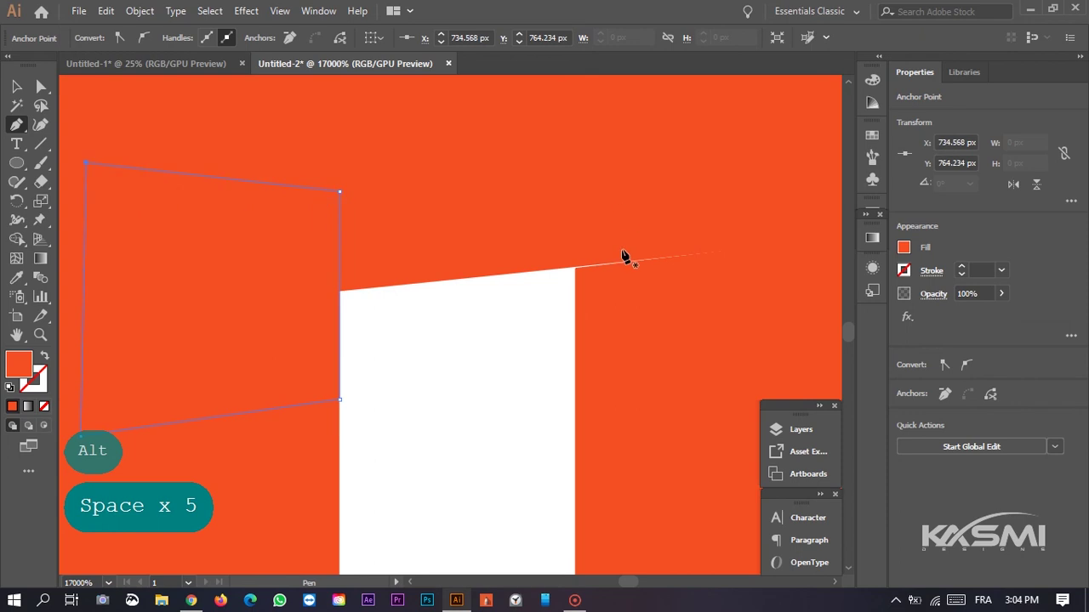
- Draw a closed orange patch with the Pen tool over the thin white sliver right of the tallest spire's tip
left_click(575, 390)
left_click(575, 167)
left_click(712, 162)
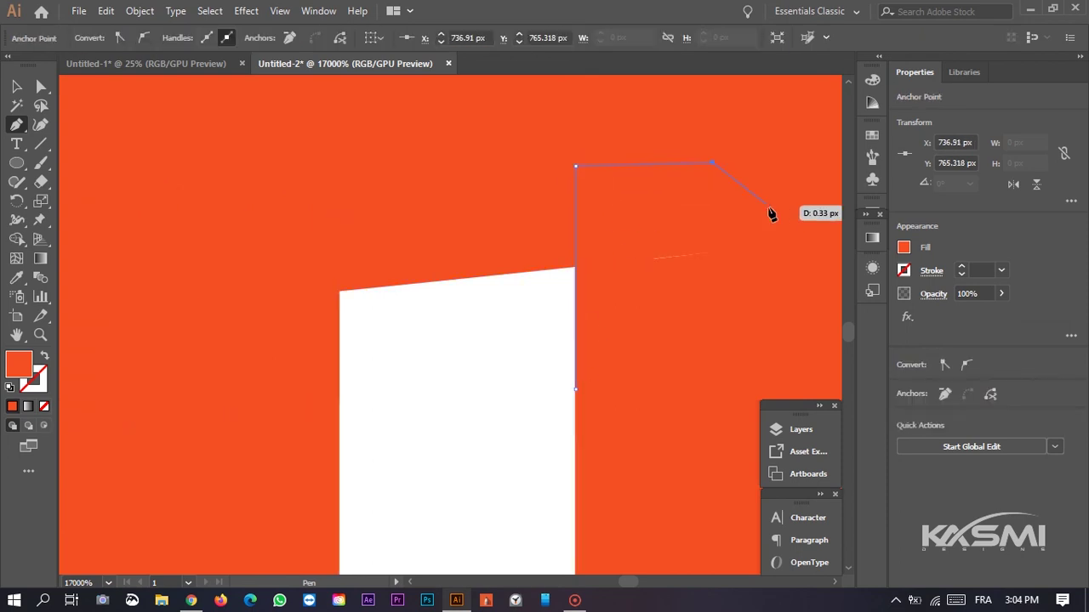
left_click(576, 390)
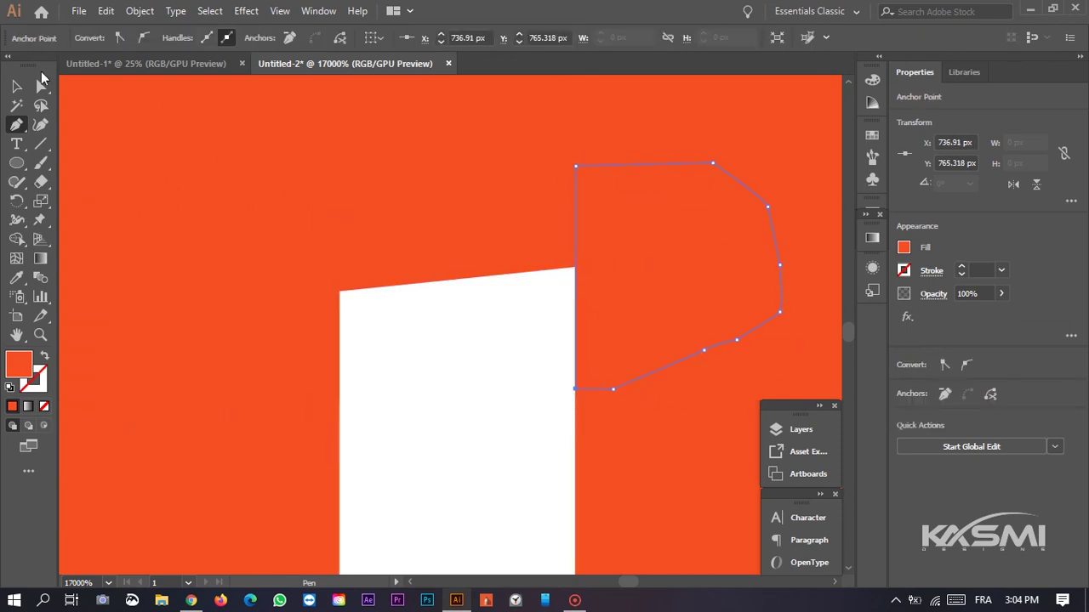
key("v")
- Select all the artwork and merge the two small patches into the can shape with Shape Builder
scroll(503, 486, "down", 7)
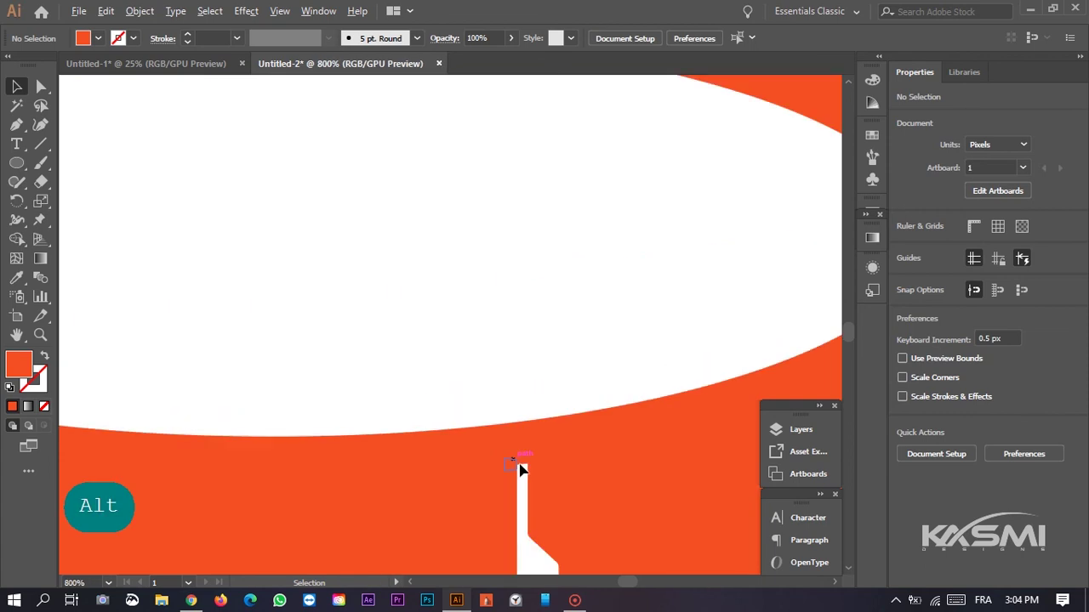
left_click_drag(520, 467, 488, 388)
key("ctrl+a")
key("shift+m")
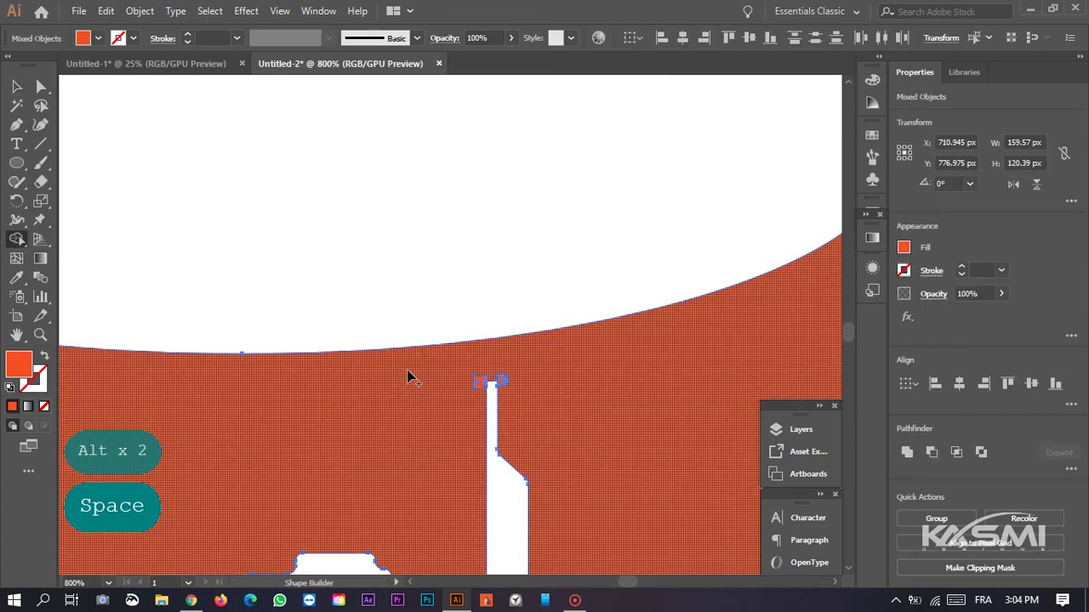
mouse_move(490, 366)
left_mouse_down()
mouse_move(510, 402)
mouse_move(544, 335)
left_mouse_up()
scroll(486, 383, "up", 2)
key("v")
scroll(382, 340, "down", 6)
left_click(630, 360)
scroll(546, 360, "down", 1)
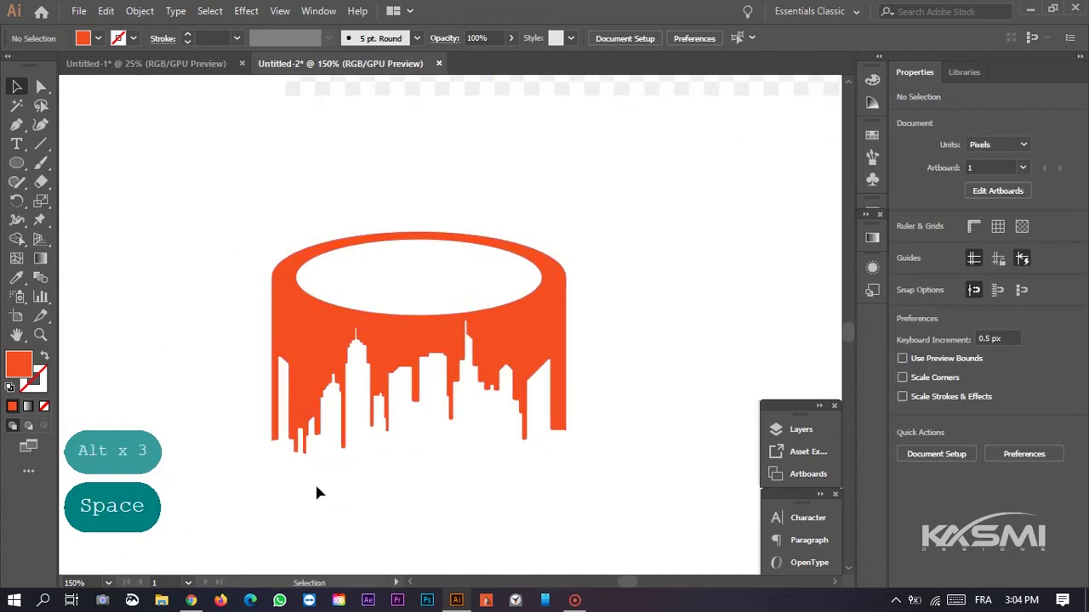
- Review the merged can and skyline shape at different scales beside the reference images
scroll(634, 374, "down", 1)
left_click_drag(487, 516, 453, 388)
left_click_drag(717, 255, 724, 428)
scroll(664, 355, "down", 1)
left_click_drag(673, 311, 642, 348)
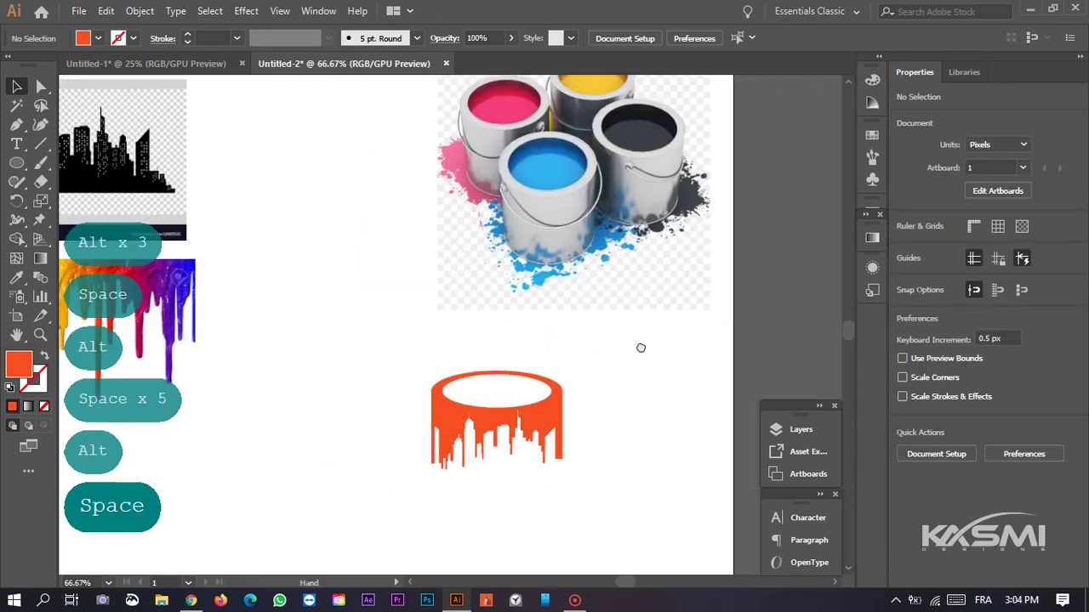
left_click_drag(474, 506, 502, 484)
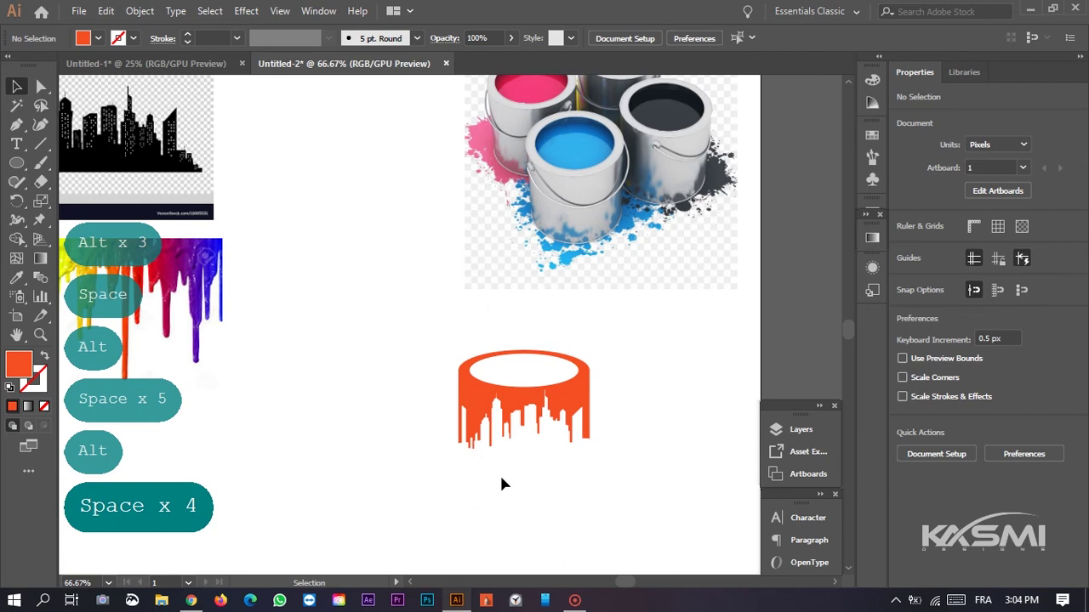
scroll(511, 457, "down", 2, "alt")
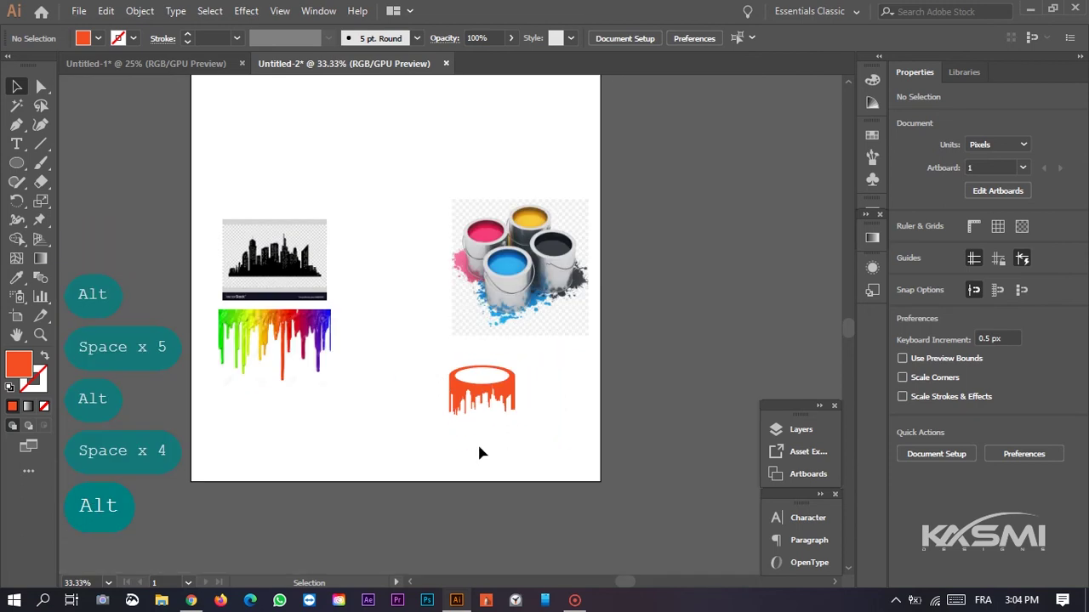
scroll(460, 397, "up", 3, "alt")
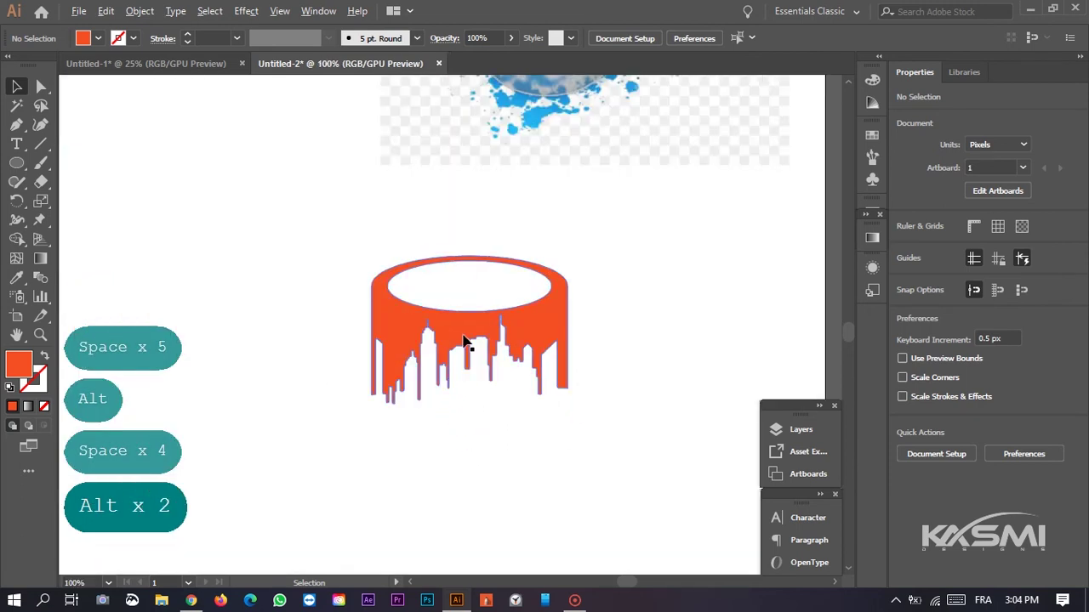
- Draw a very flat ellipse, about 160 px wide and 1.5 px high, across the full width of the can's rim
scroll(464, 340, "up", 3, "alt")
left_click_drag(513, 294, 481, 324)
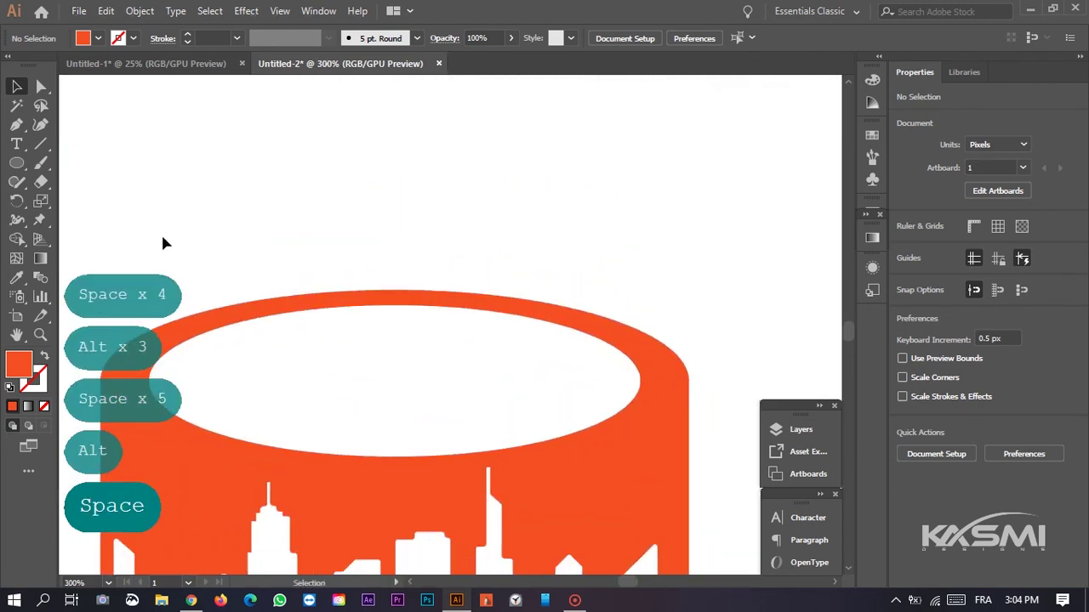
left_click_drag(22, 170, 102, 199)
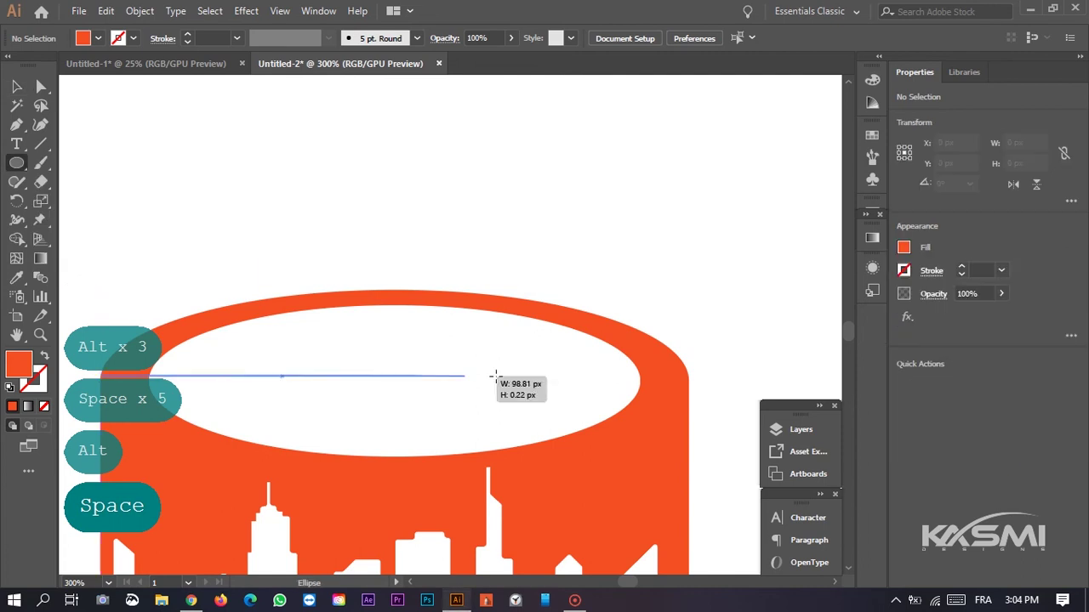
left_click_drag(496, 375, 691, 377)
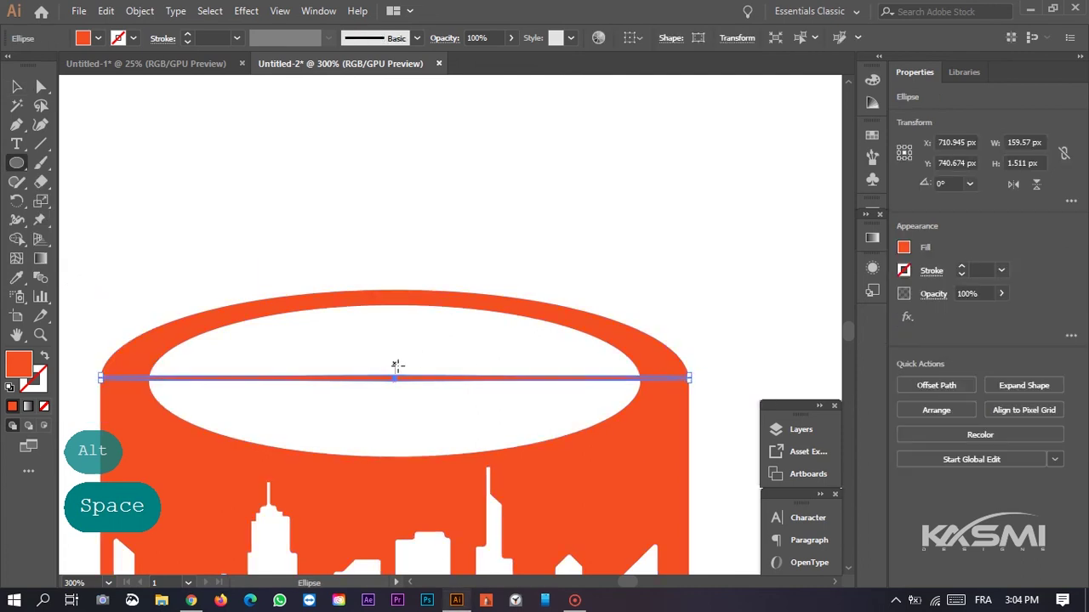
left_click(17, 85)
left_click(369, 216)
- Stretch the flat ellipse vertically to about 51 px high so it matches the outer edge of the can's rim
left_click(398, 379)
scroll(398, 393, "up", 3, "alt")
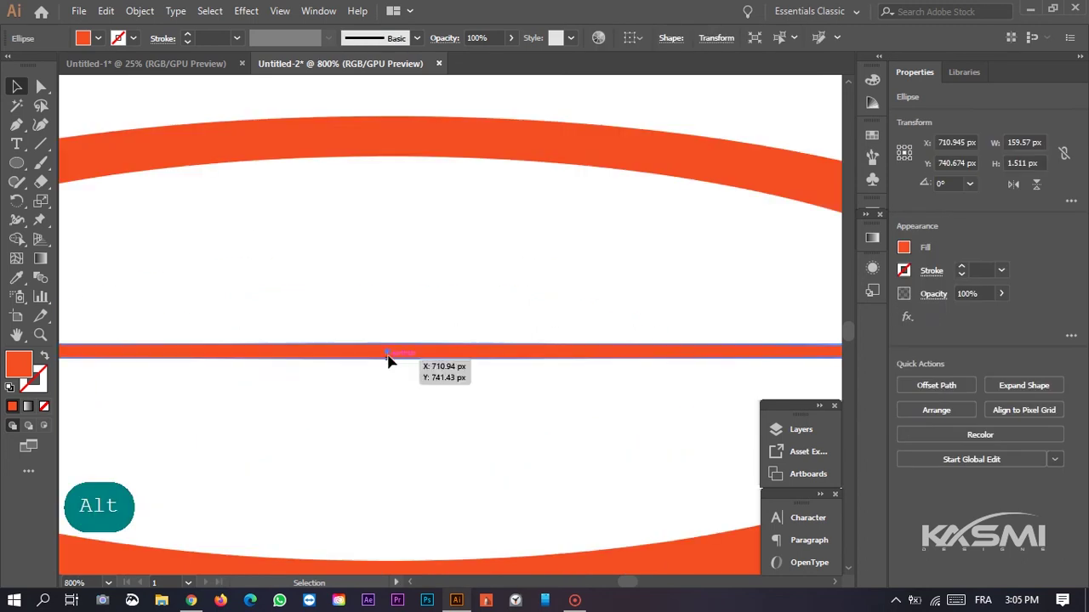
scroll(387, 356, "up", 3, "alt")
scroll(423, 306, "down", 5, "alt")
left_click_drag(384, 310, 427, 438)
left_click_drag(420, 267, 425, 182)
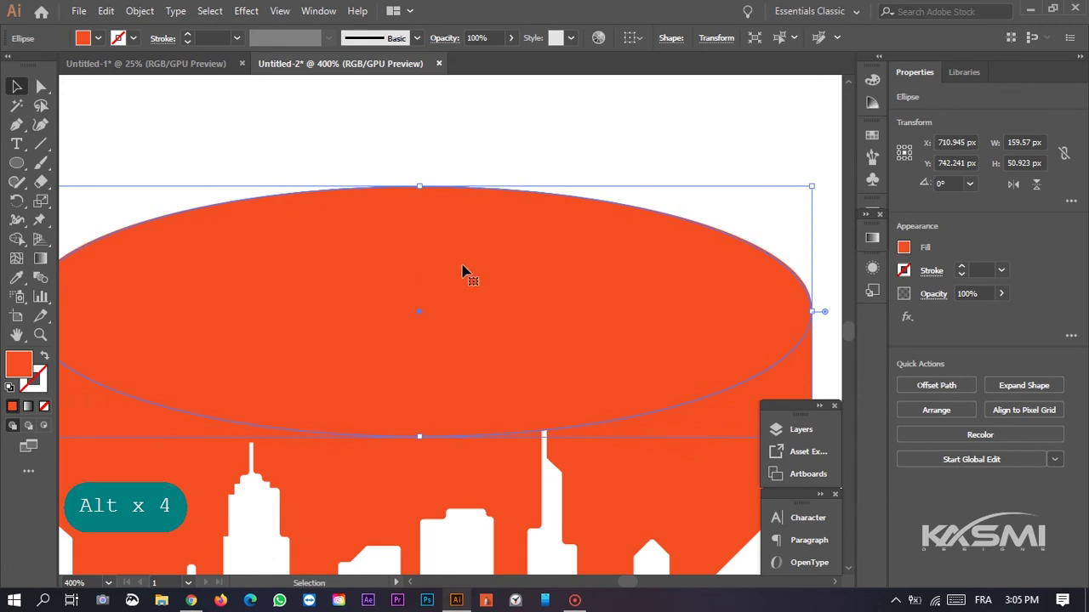
- Move the orange ellipse straight down below the skyline, keeping it aligned with the can, and check both shapes together
scroll(460, 274, "down", 2, "alt")
scroll(451, 268, "down", 3, "alt")
left_click_drag(453, 286, 470, 358)
left_click(528, 315)
left_click(481, 352)
left_click(496, 278, "shift")
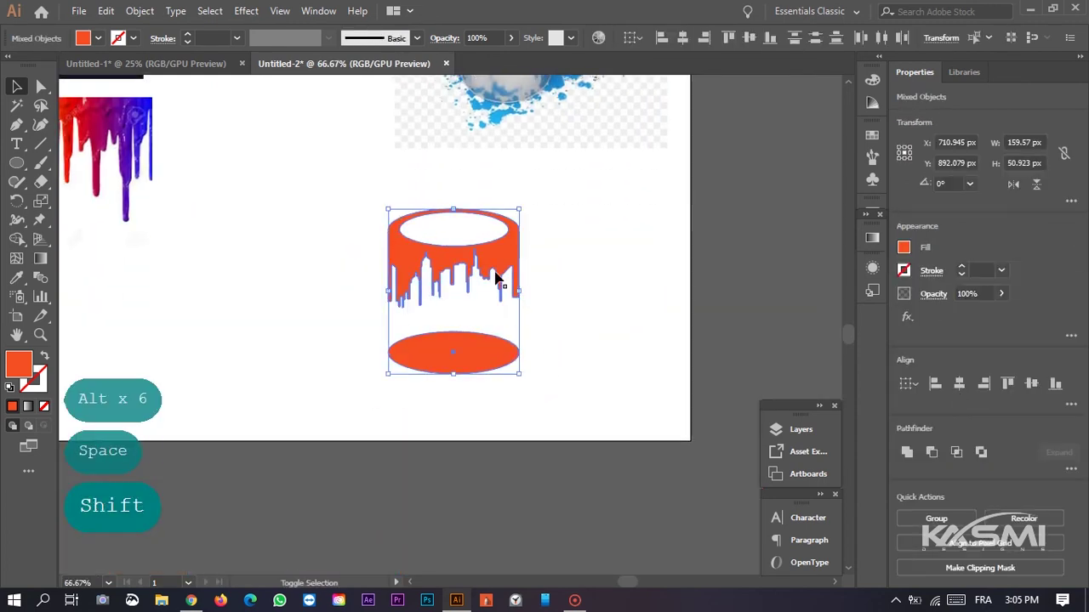
left_click(638, 365)
- Nudge the lower ellipse further down to leave more room between it and the skyline
left_click(493, 350)
key("Down")
key("Down")
key("Down")
key("Down")
key("Down")
key("Down")
key("Down")
key("Down")
key("Down")
key("Down")
key("Down")
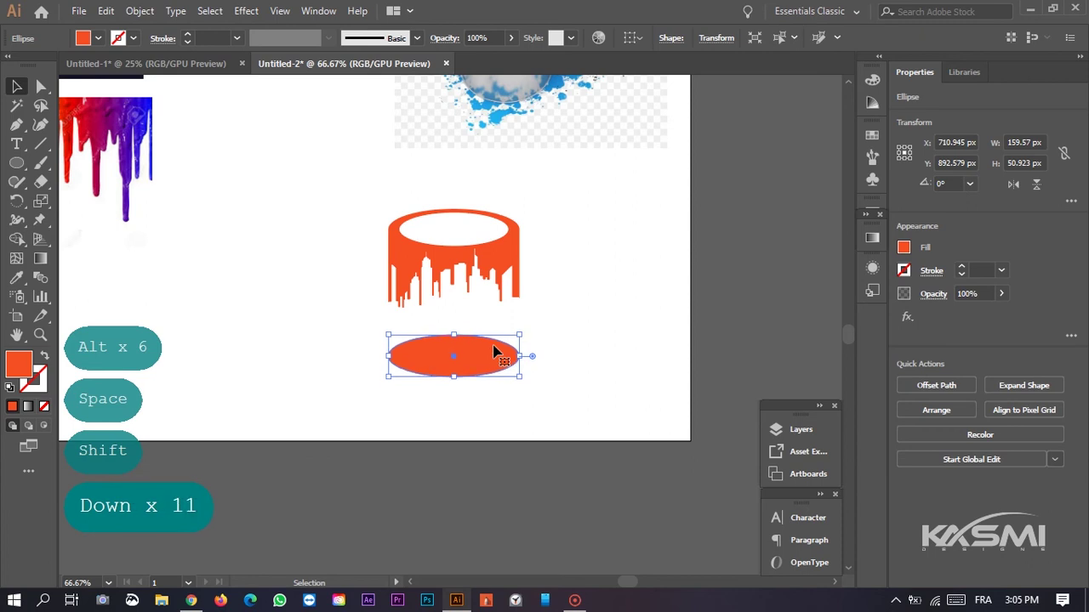
key("Down")
key("Down")
key("Down")
key("Down")
key("Down")
key("Down")
key("Down")
key("Down")
key("Down")
key("Down")
key("Down")
scroll(499, 361, "up", 2, "alt")
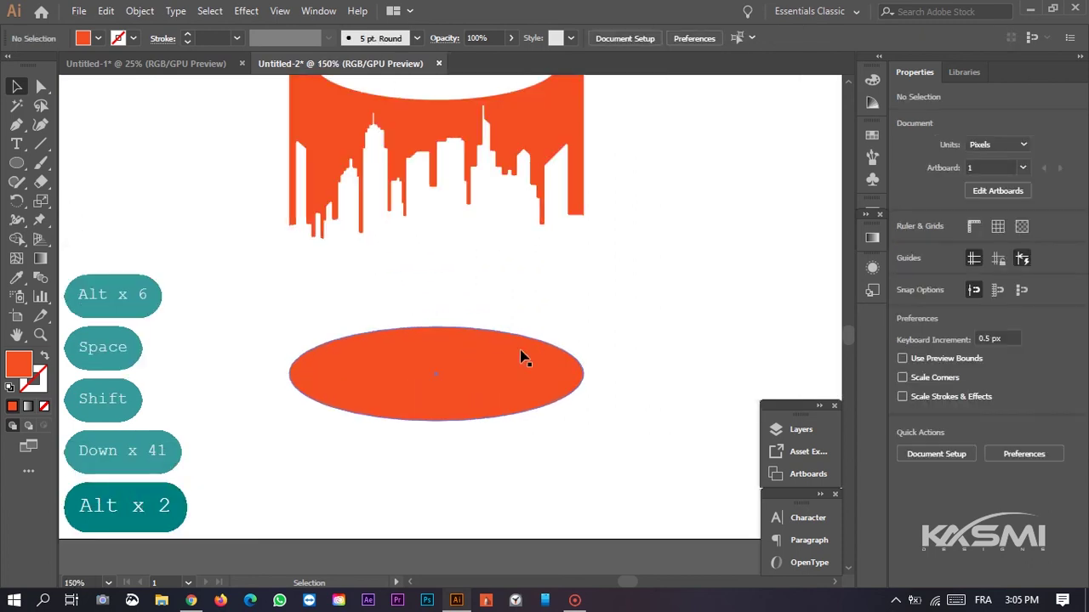
- Show the rulers and place vertical guides along the left and right edges of the can
left_click_drag(652, 264, 642, 335)
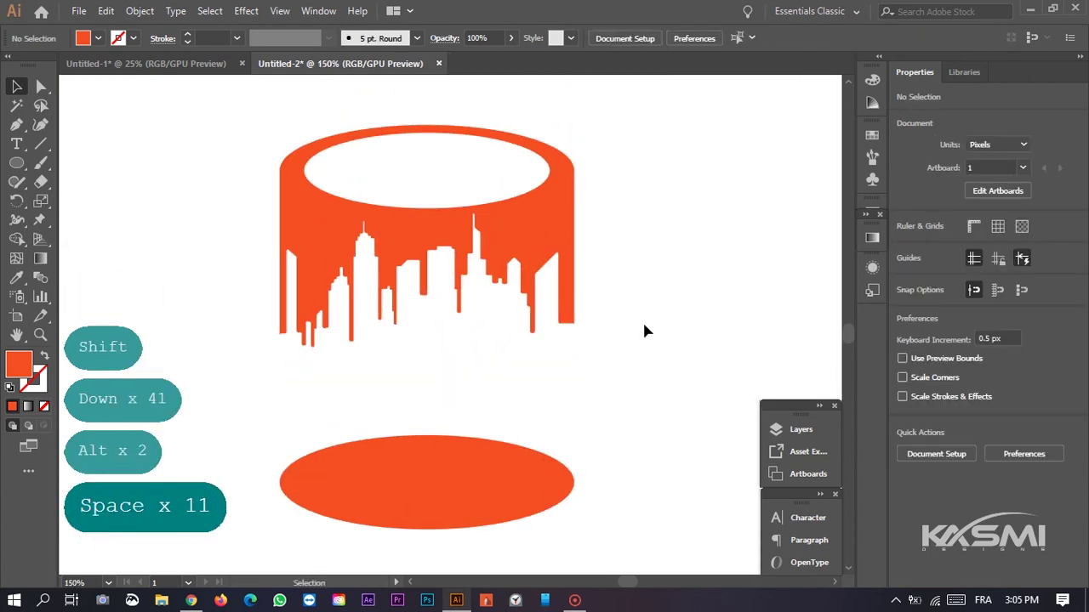
key("ctrl+r")
left_click_drag(66, 247, 281, 244)
left_click_drag(584, 208, 574, 195)
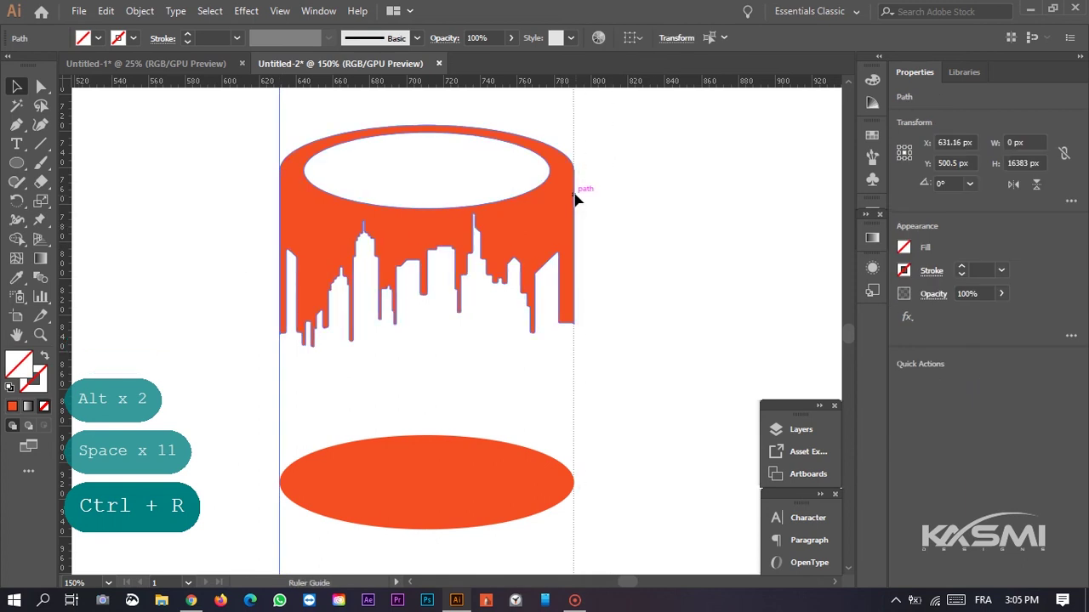
left_click(641, 263)
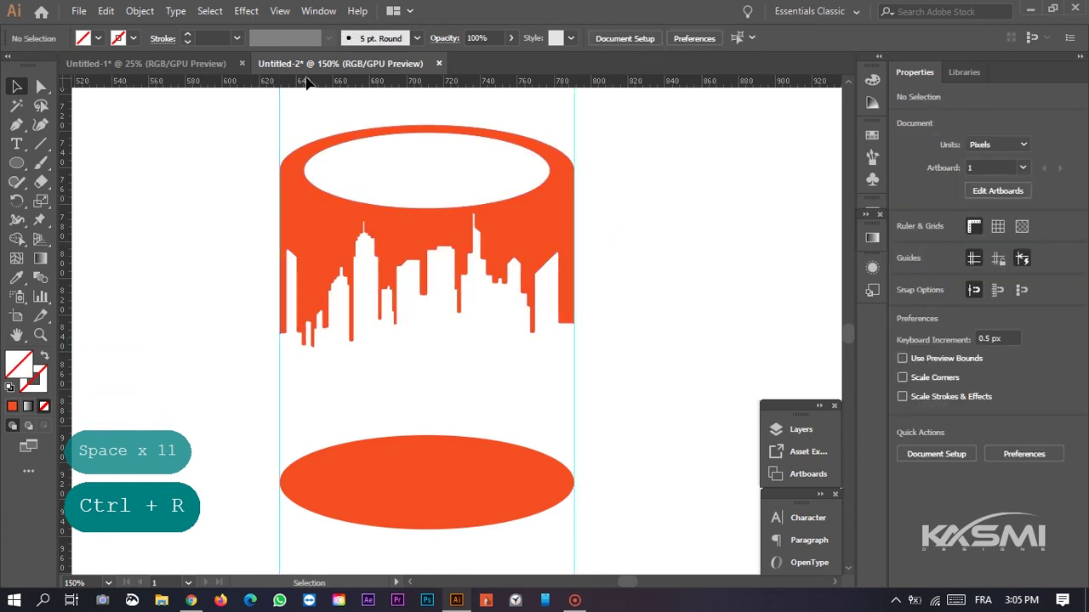
- Place a horizontal guide through the center of the lower ellipse
left_click_drag(306, 77, 444, 312)
left_click_drag(475, 483, 476, 483)
left_click(630, 424)
left_click_drag(642, 418, 633, 384)
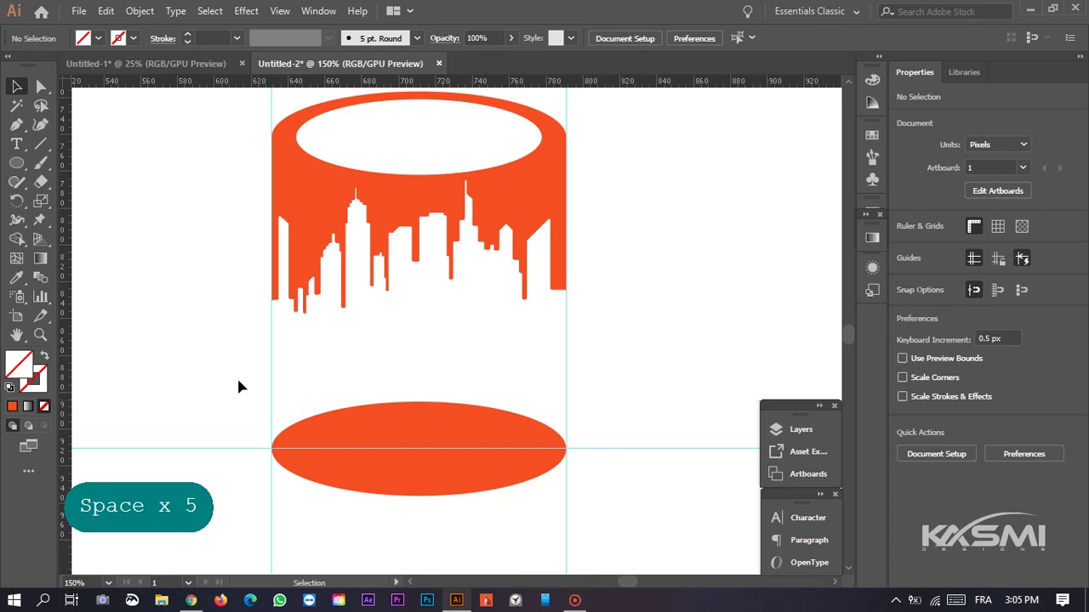
- Start a Pen path at the lower ellipse's left end, where the guides cross
left_click(16, 124)
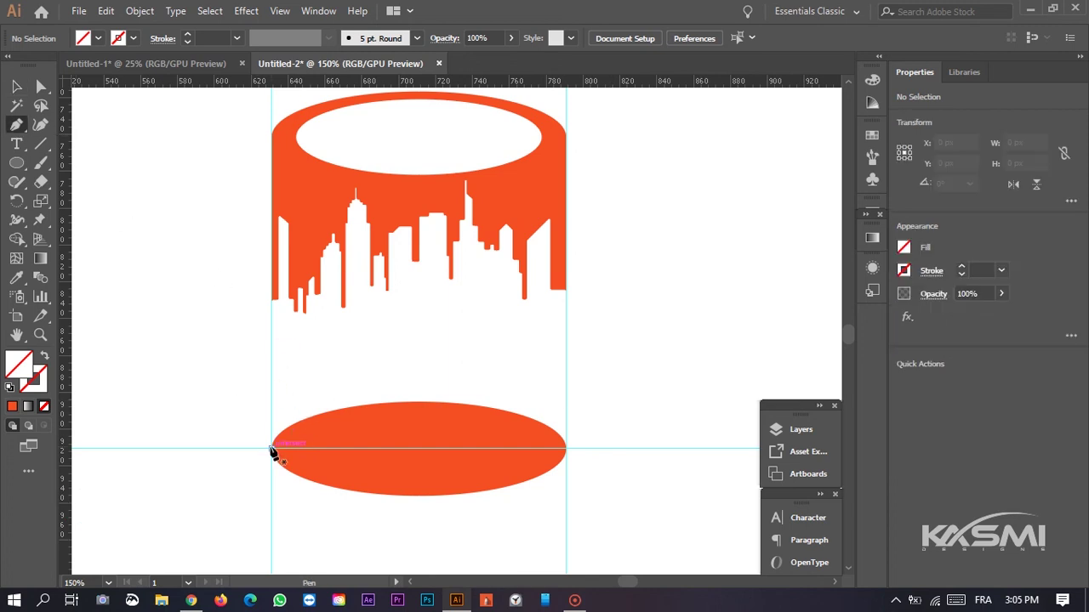